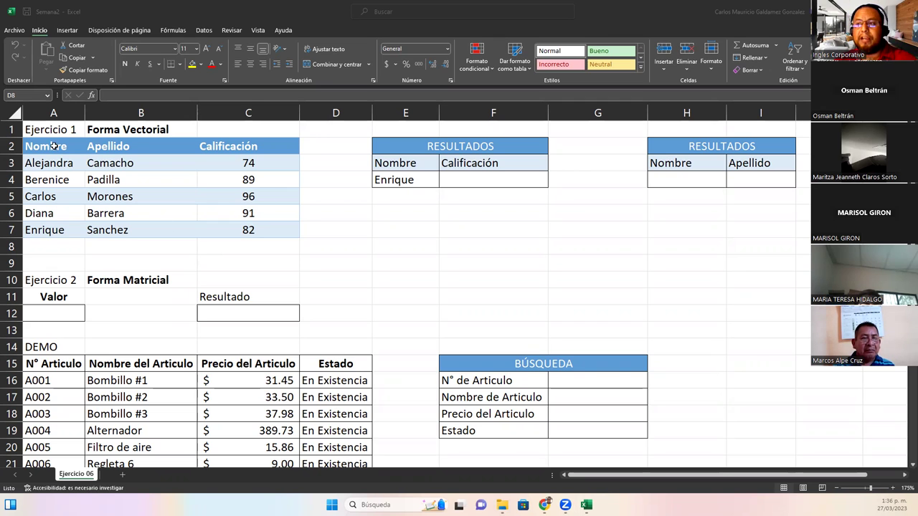
Insert four blank rows under the student table from rows 8–9, pushing Ejercicio 2 to row 16
left_click(100, 162)
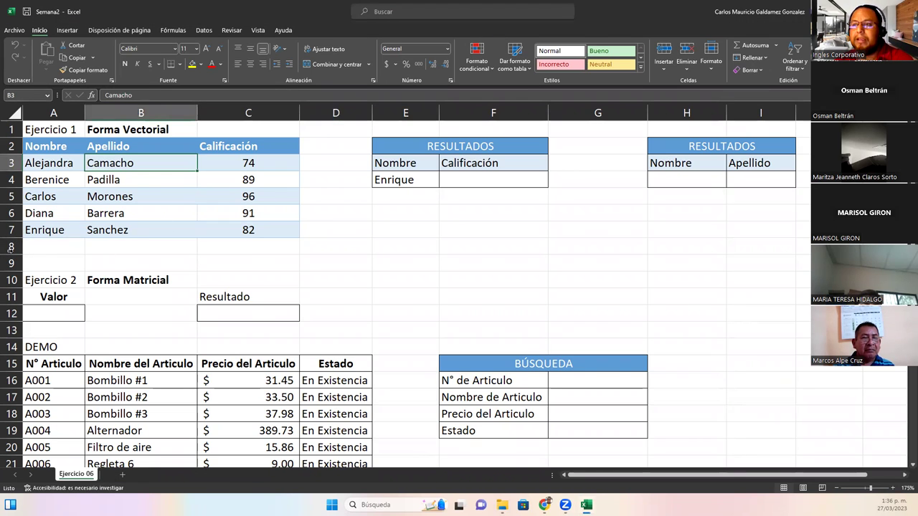
left_click(10, 247)
left_click(68, 251)
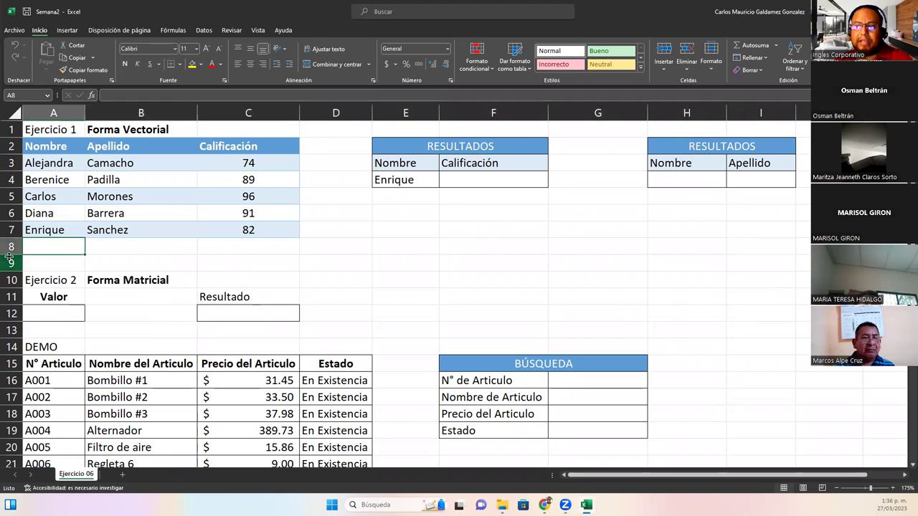
left_click_drag(10, 247, 11, 263)
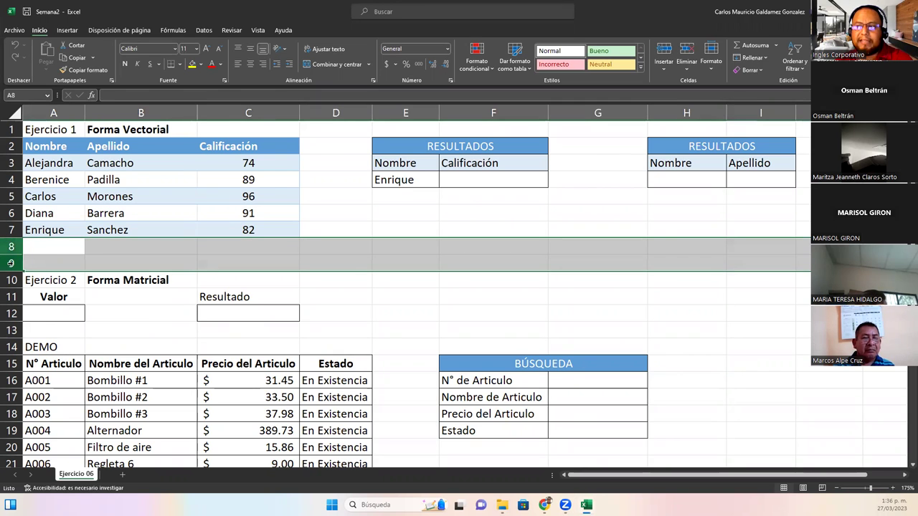
right_click(11, 263)
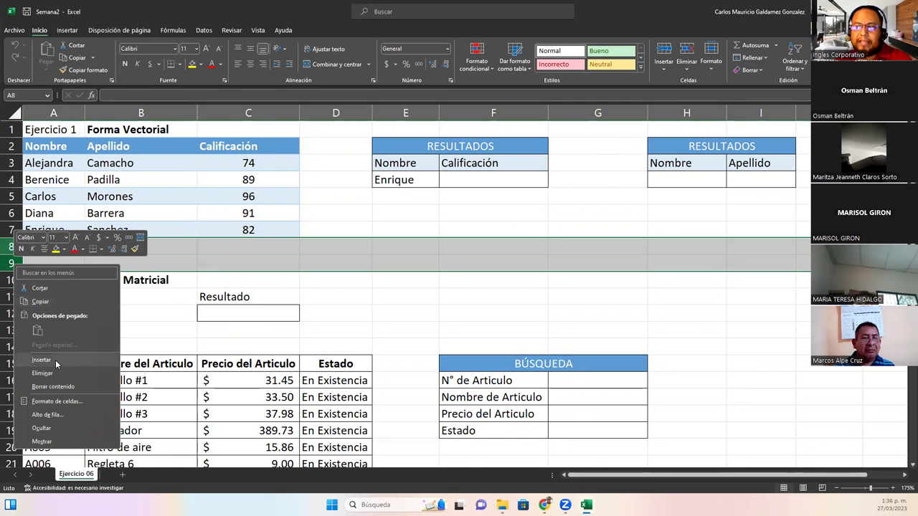
left_click(56, 360)
right_click(13, 248)
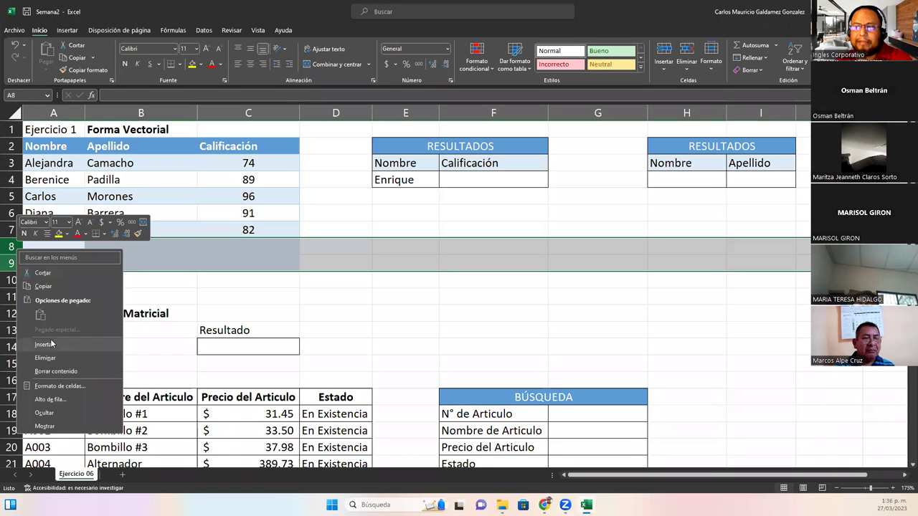
left_click(60, 348)
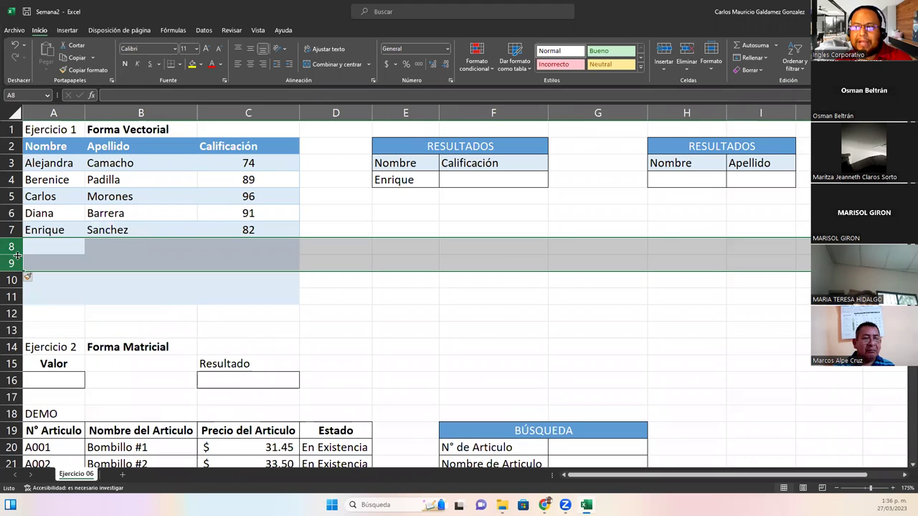
Dismiss the leftover row menu, clear the selection and select cell A8 for a new entry
right_click(17, 256)
left_click(157, 329)
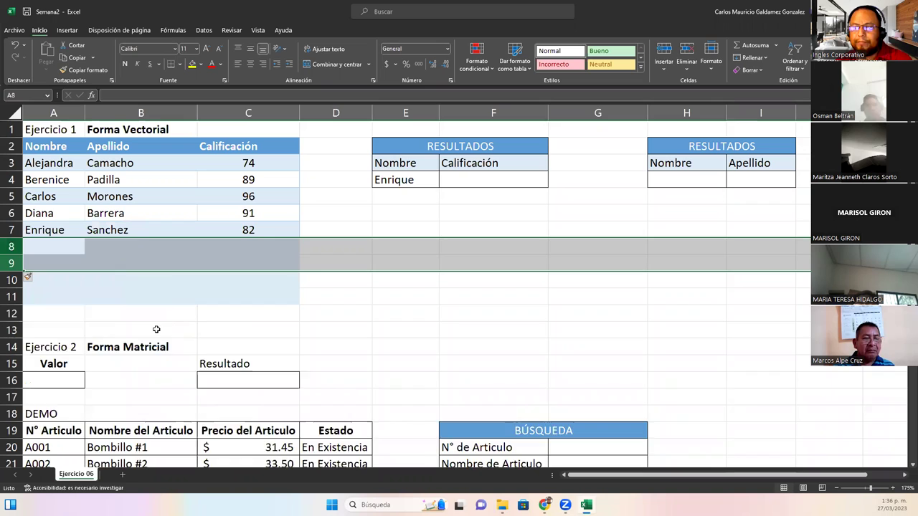
left_click(170, 292)
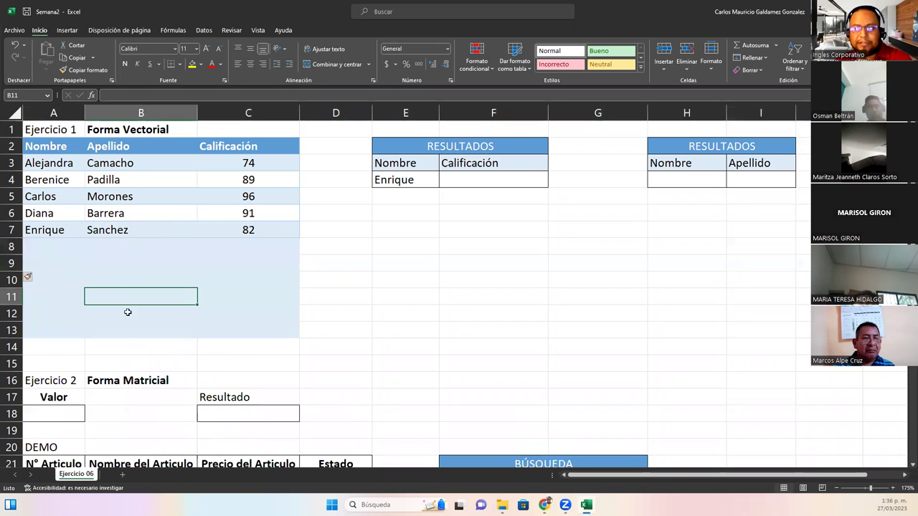
left_click(332, 256)
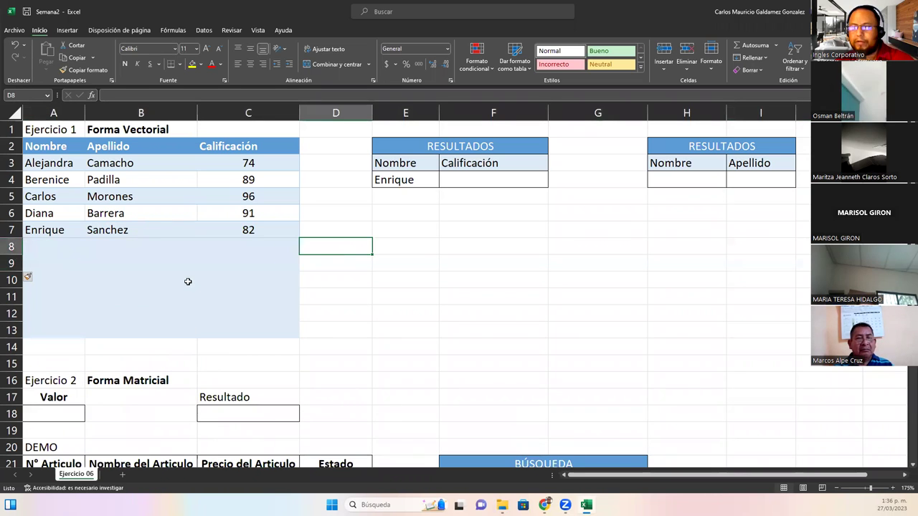
left_click(41, 248)
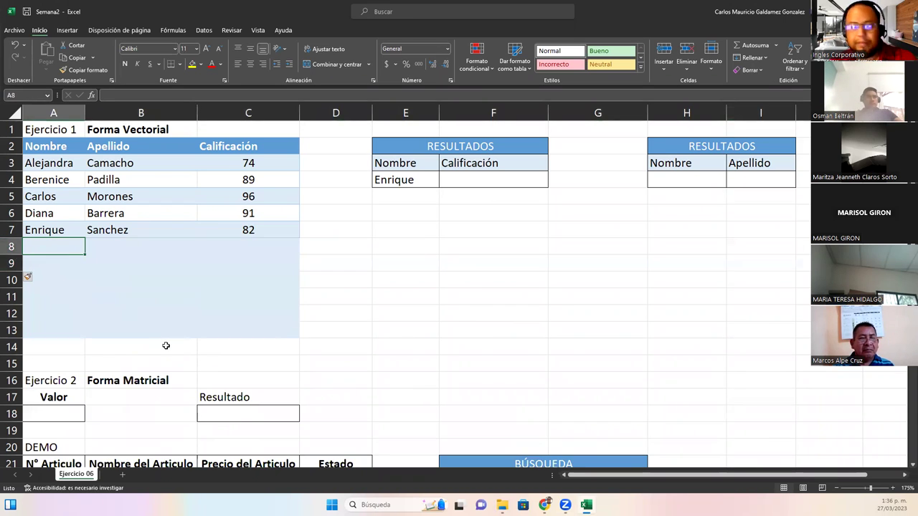
Enter three students' first names, surnames and grades 67, 99 and 100 in rows 8–10, fixing surname typos
key("Tab")
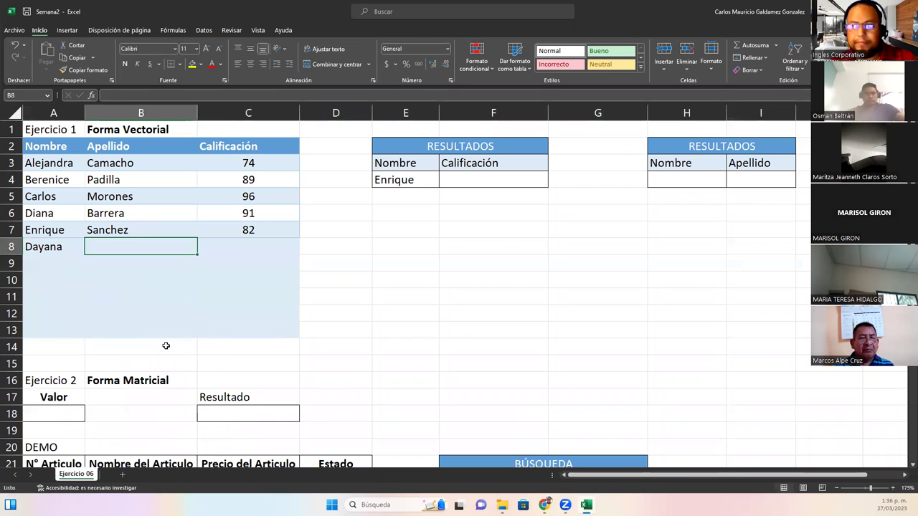
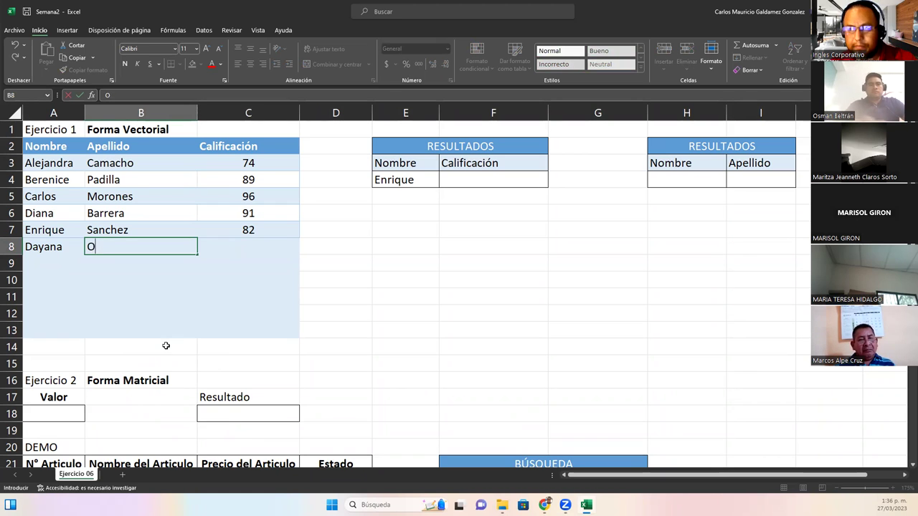
key("Tab")
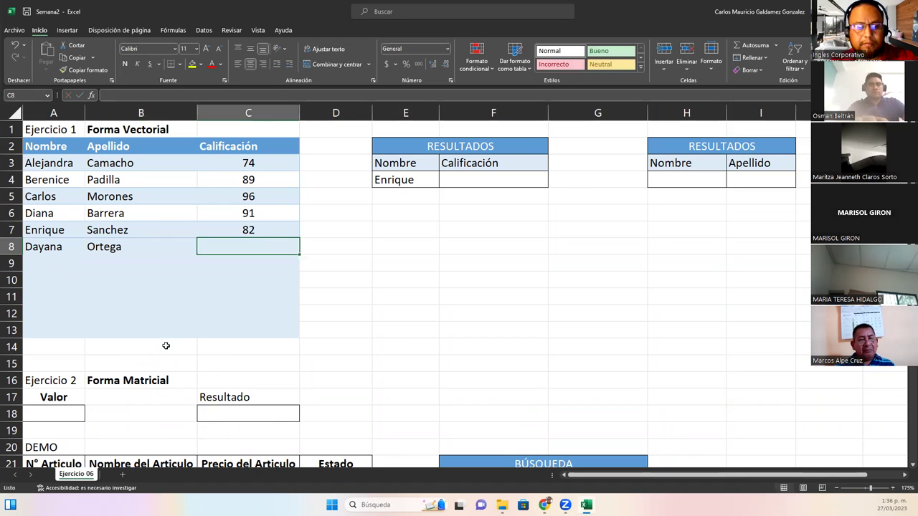
type("67")
key("Return")
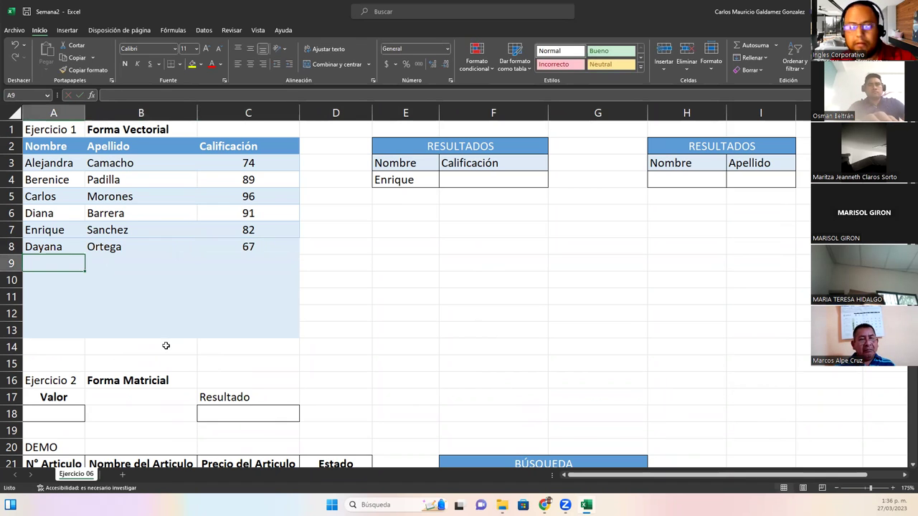
key("Tab")
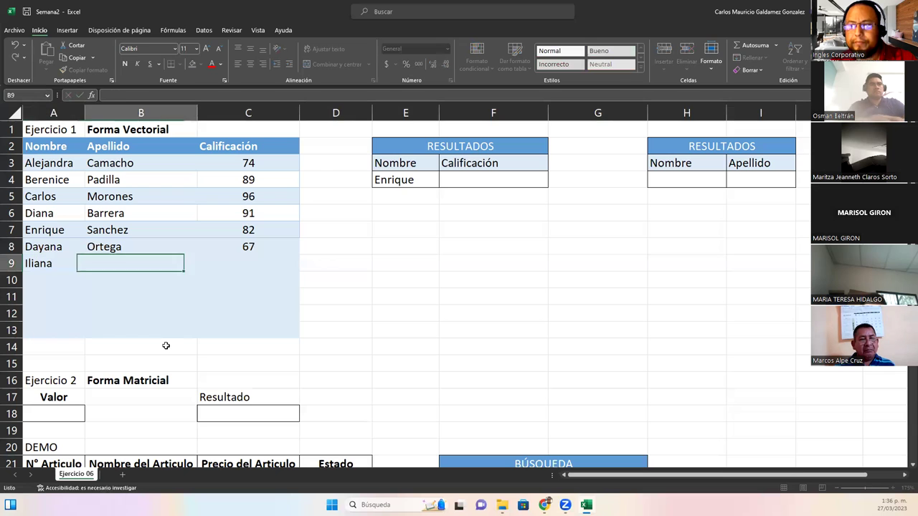
key("Tab")
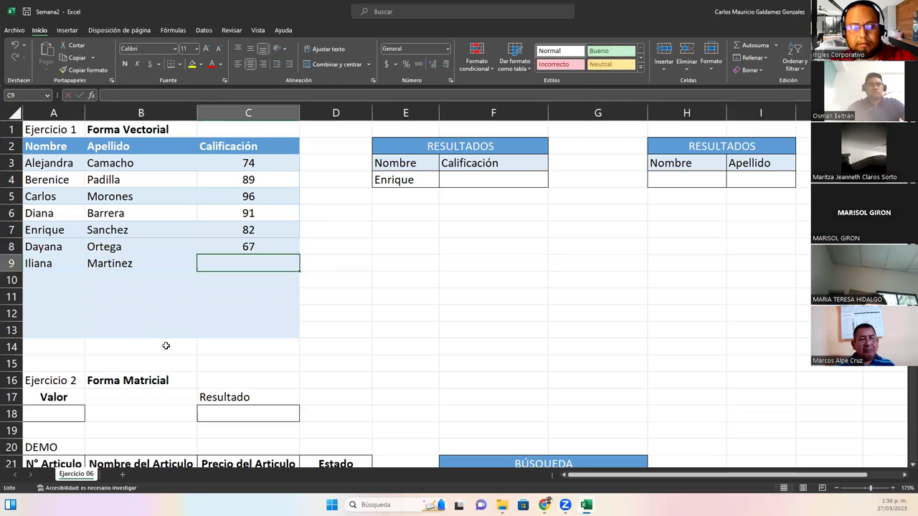
type("99")
key("Return")
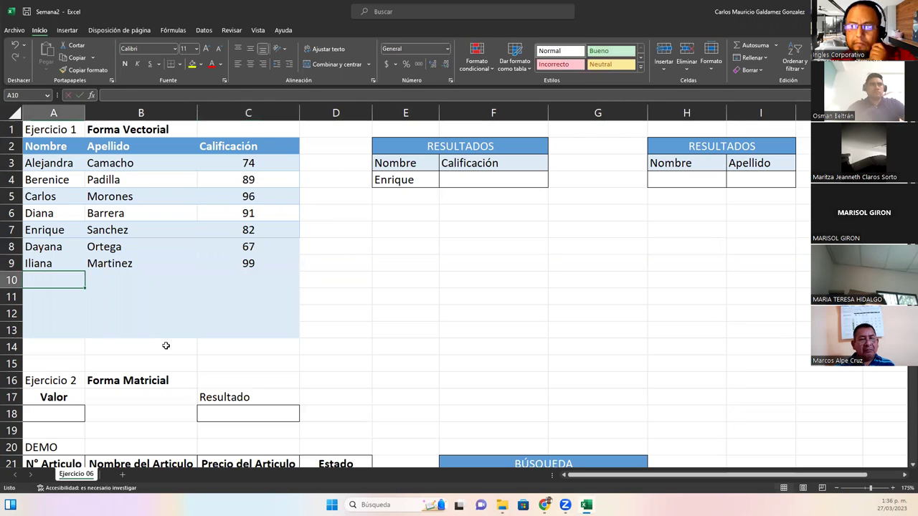
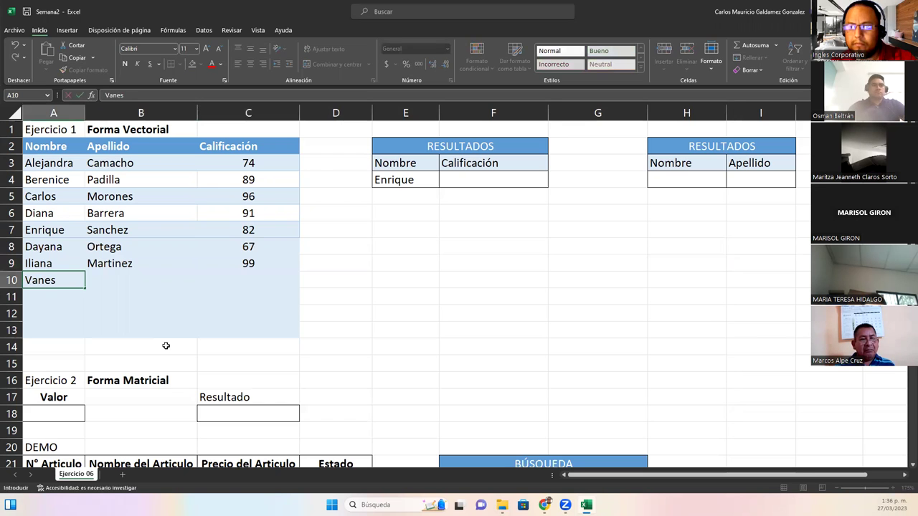
key("Tab")
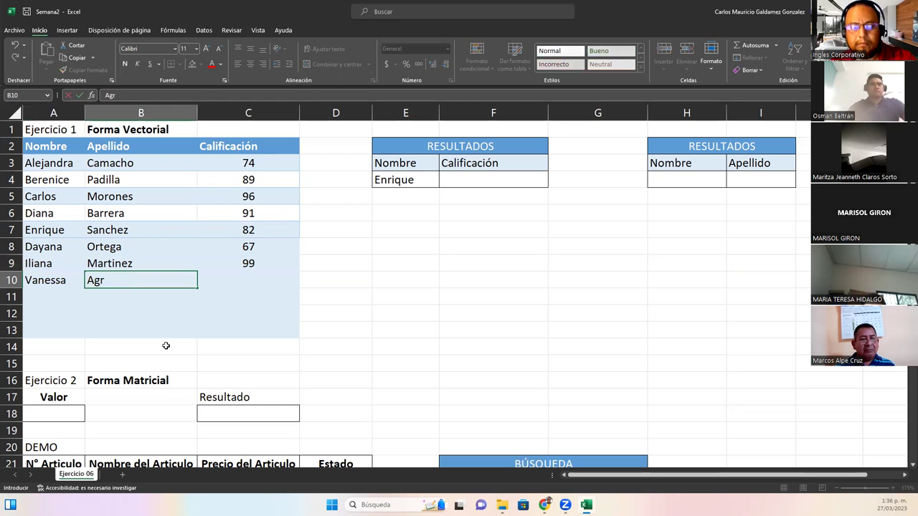
key("Tab")
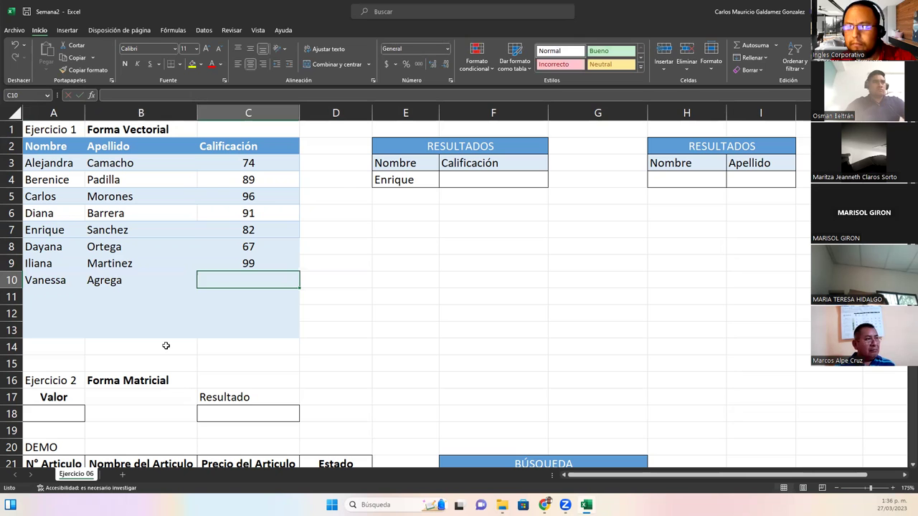
key("Left")
key("F2")
key("BackSpace")
key("BackSpace")
type("da")
key("Tab")
type("100")
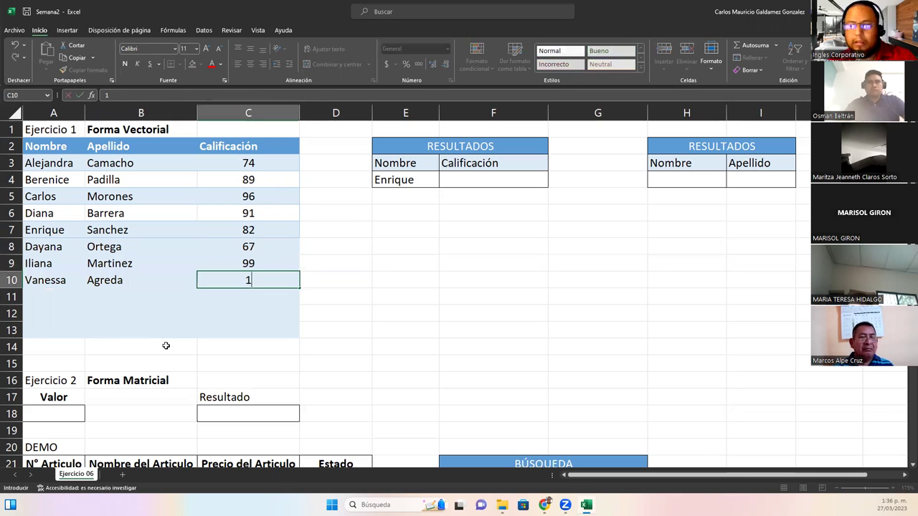
key("Return")
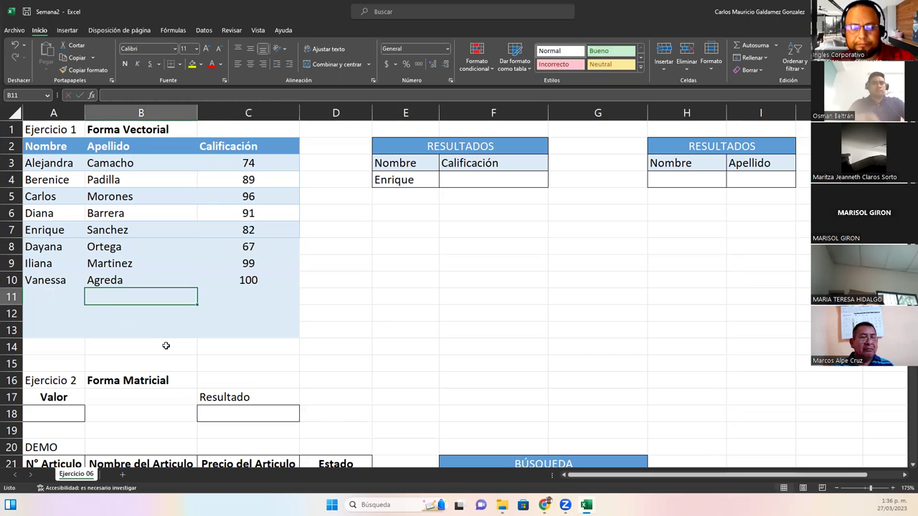
Enter three more students with grades 78, 99 and 100 in rows 11–13, correcting 1000 to 100
key("Left")
key("Tab")
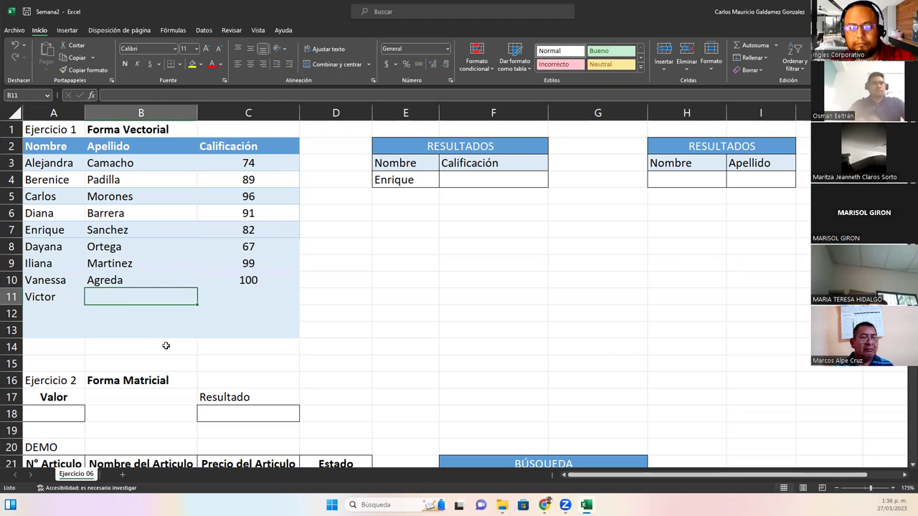
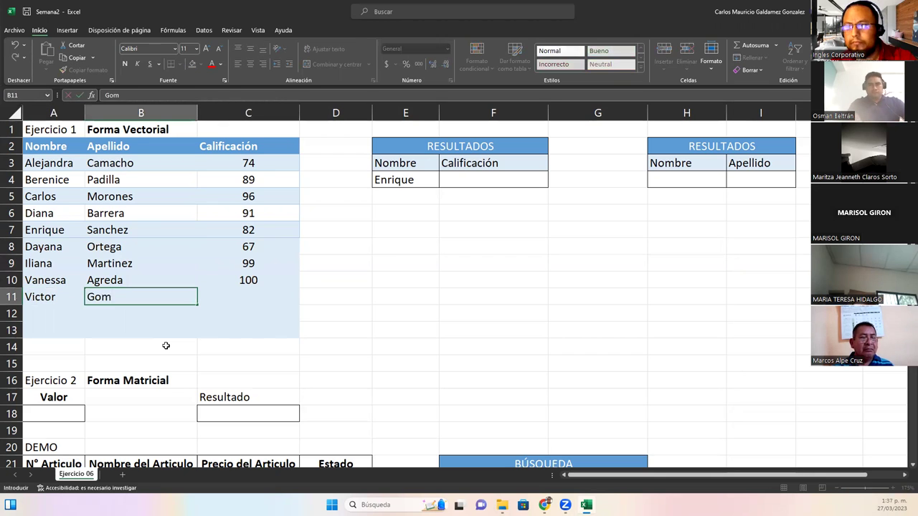
key("Tab")
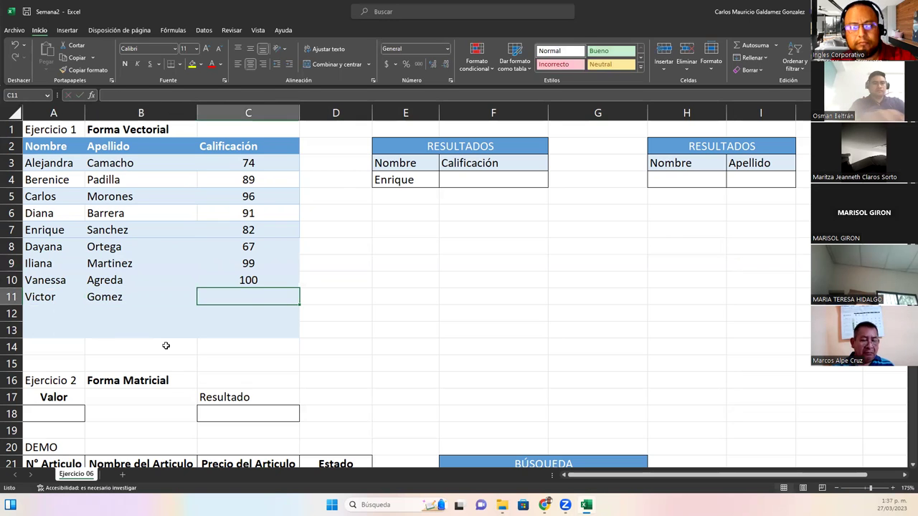
type("78")
key("Return")
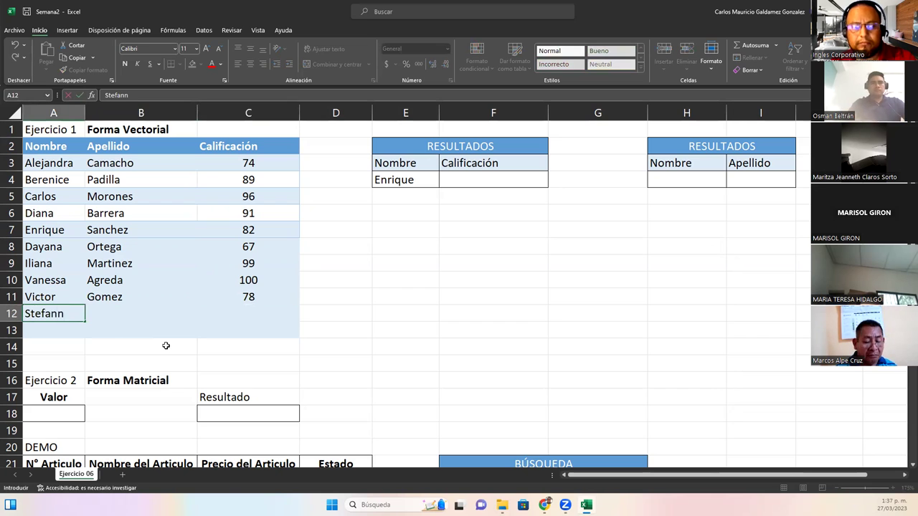
key("Tab")
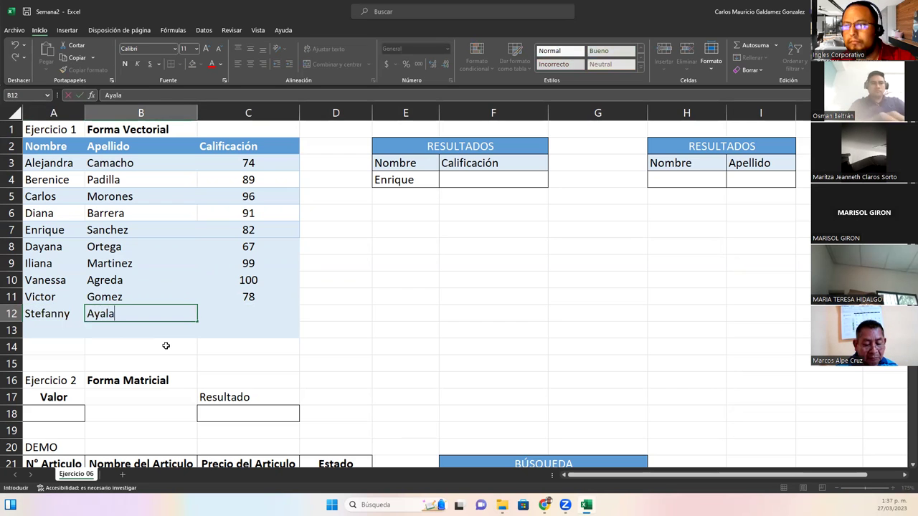
key("Tab")
type("99")
key("Return")
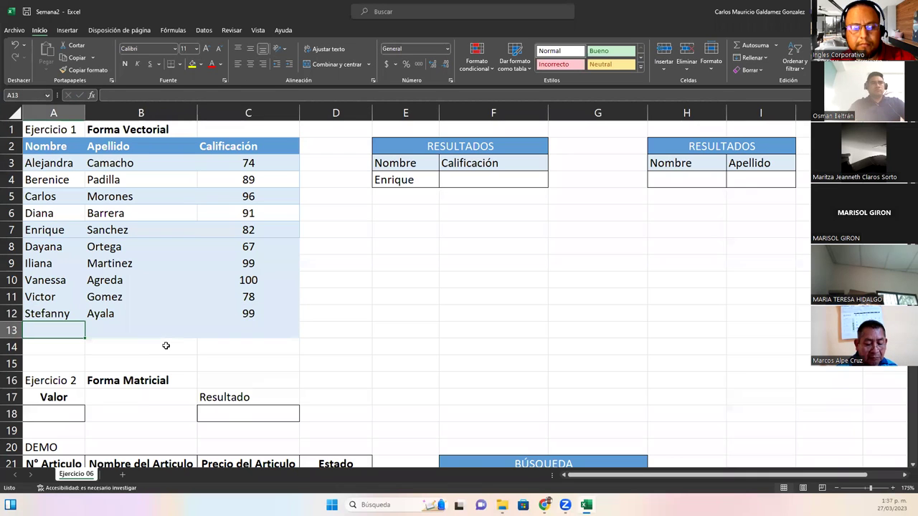
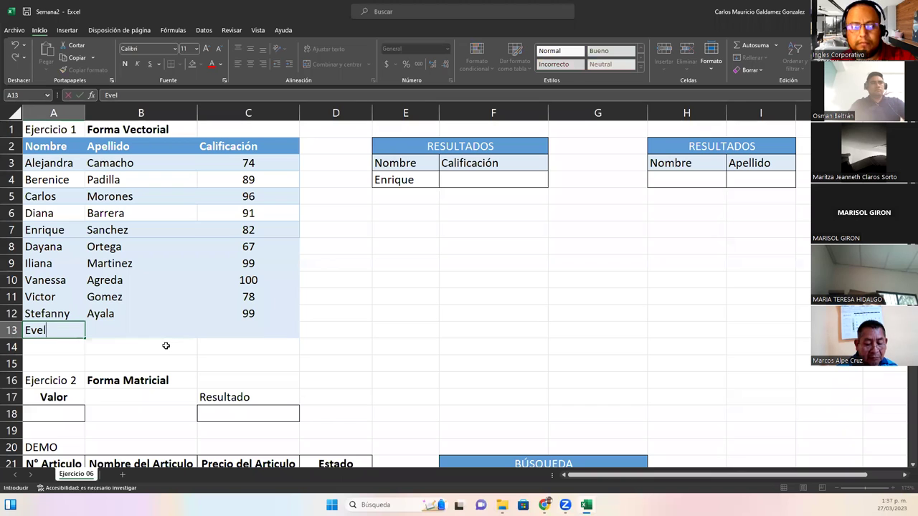
key("Tab")
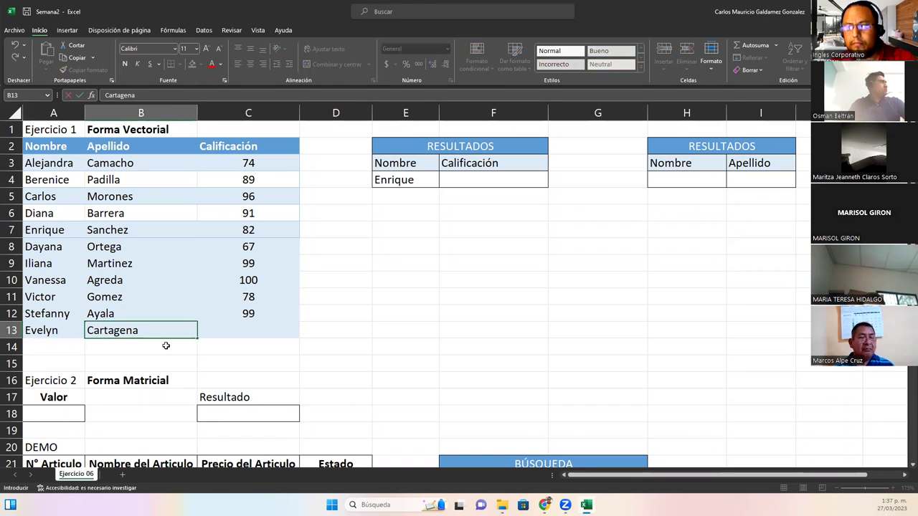
key("Tab")
type("1000")
key("BackSpace")
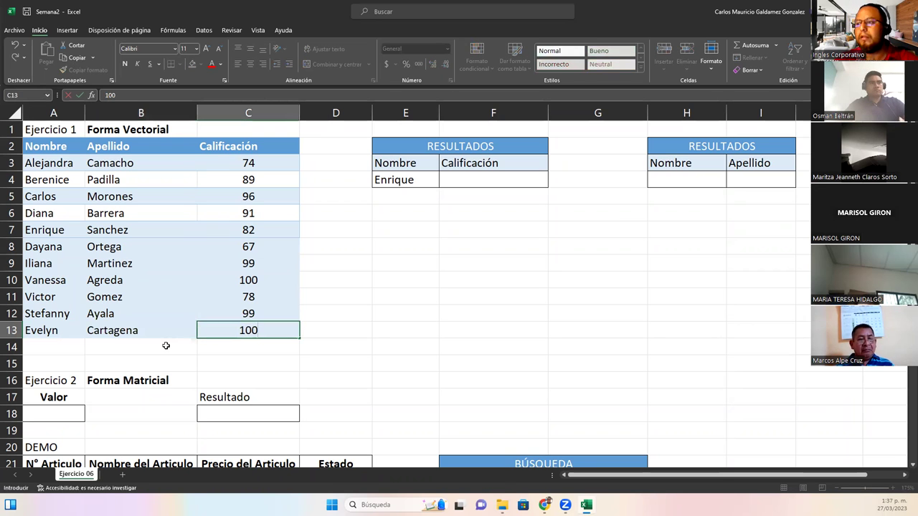
key("Return")
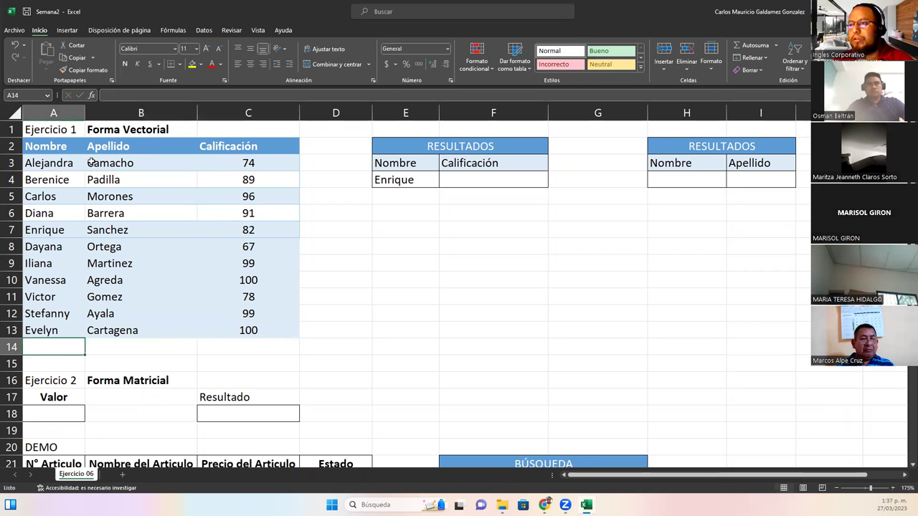
Highlight the grades list A3:C13 and names A3:A13, and empty the Nombre cell E4
left_click(37, 164)
left_click_drag(57, 211, 222, 333)
left_click_drag(42, 163, 48, 331)
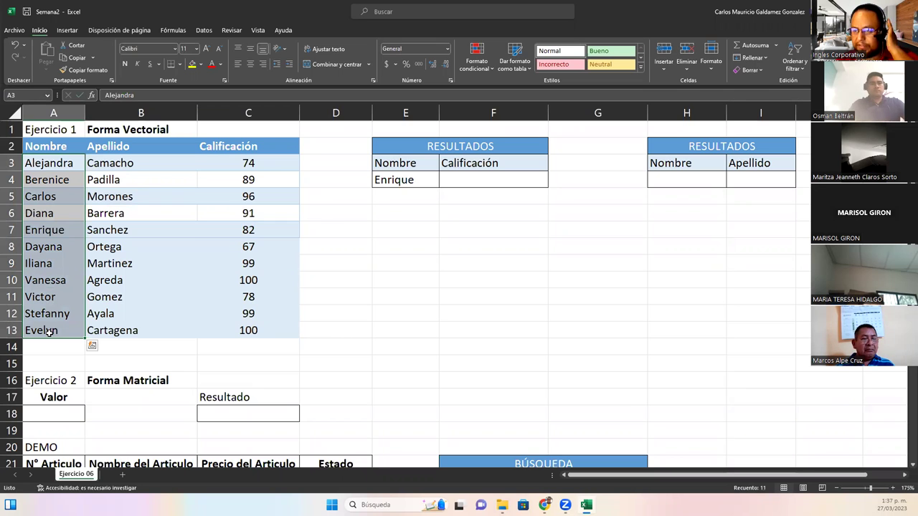
left_click(403, 183)
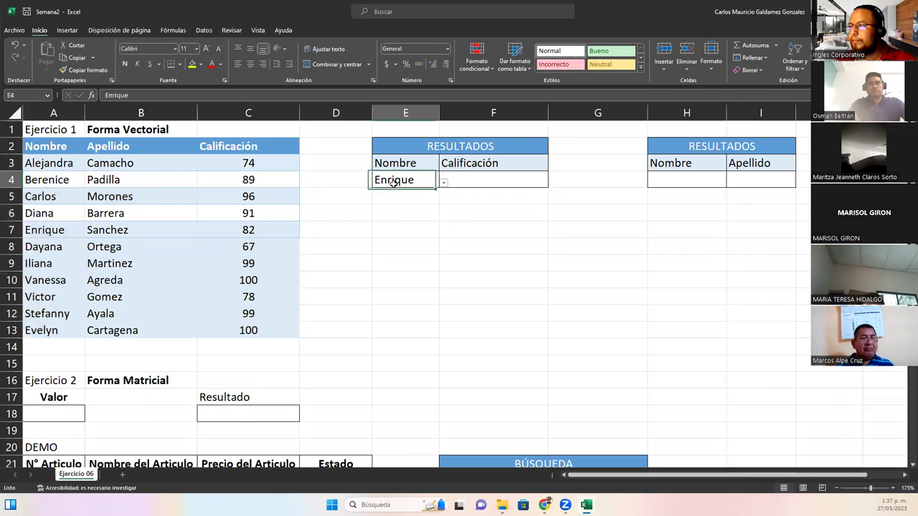
key("Delete")
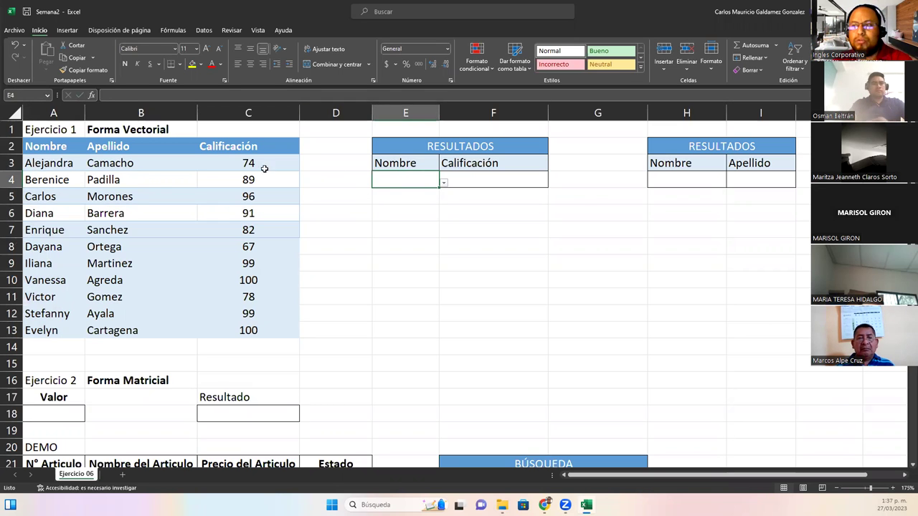
left_click_drag(50, 164, 53, 331)
left_click(383, 186)
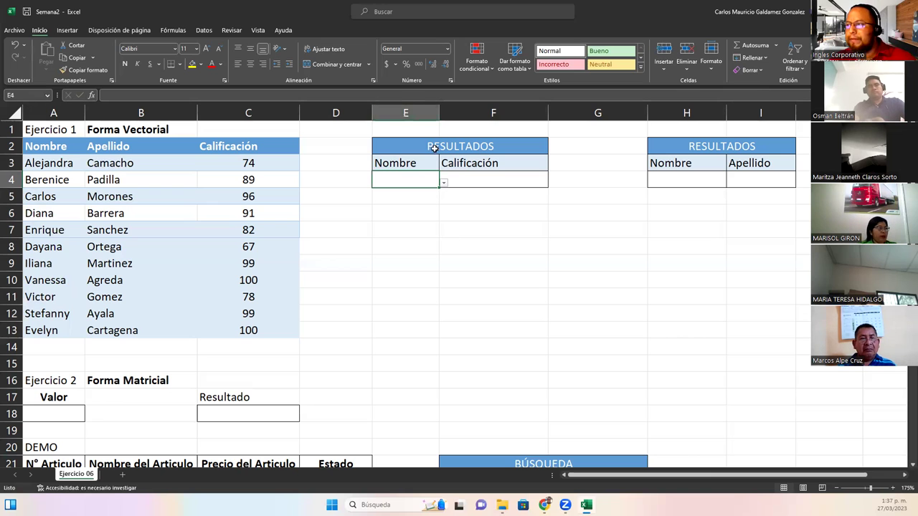
left_click_drag(433, 149, 434, 180)
left_click(394, 183)
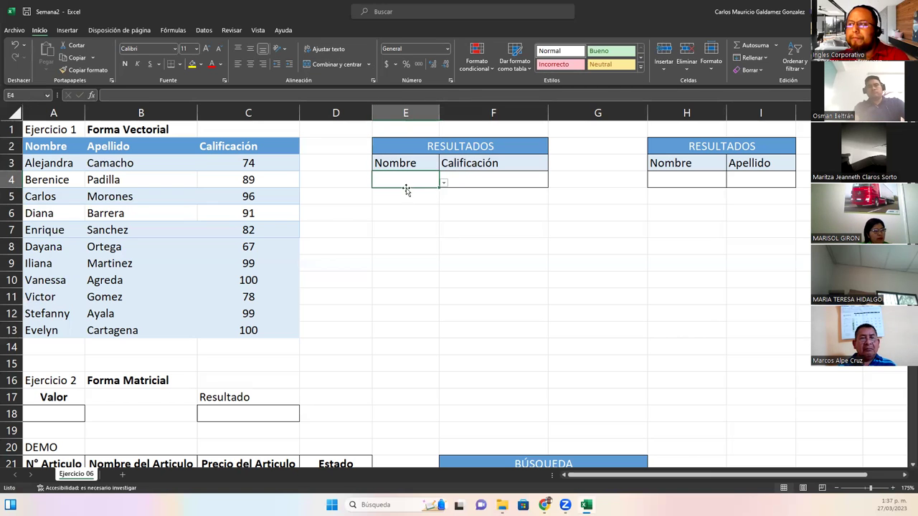
left_click(443, 184)
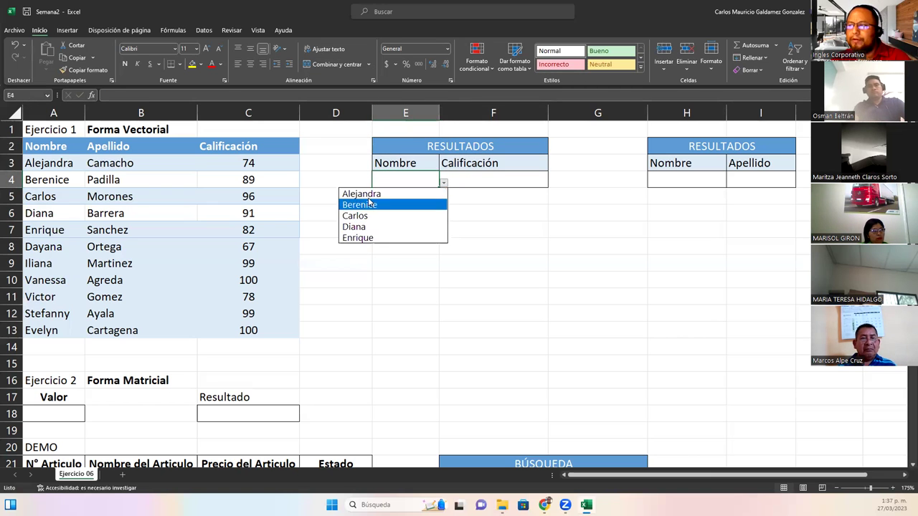
left_click(465, 180)
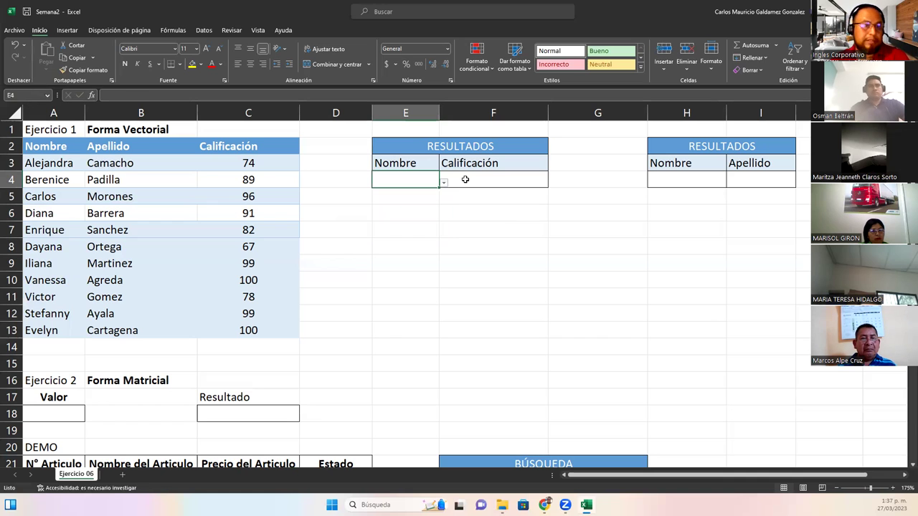
left_click(465, 179)
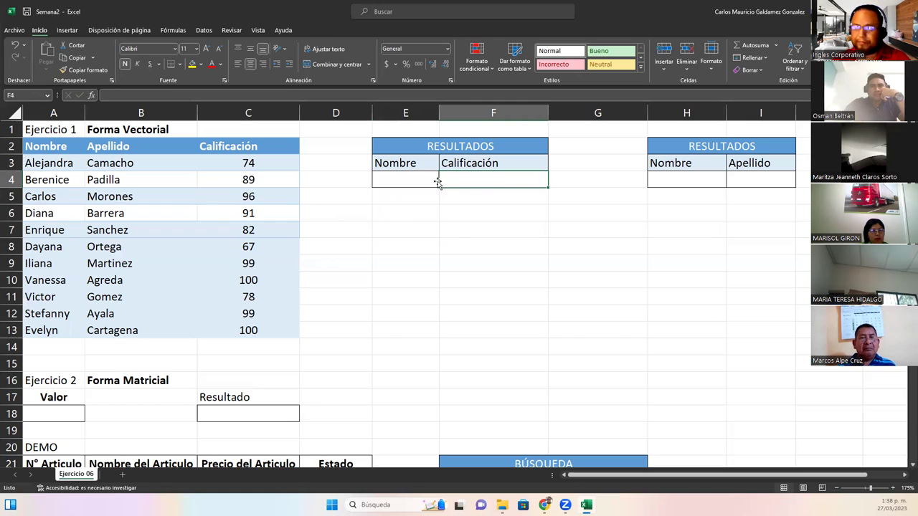
left_click(391, 180)
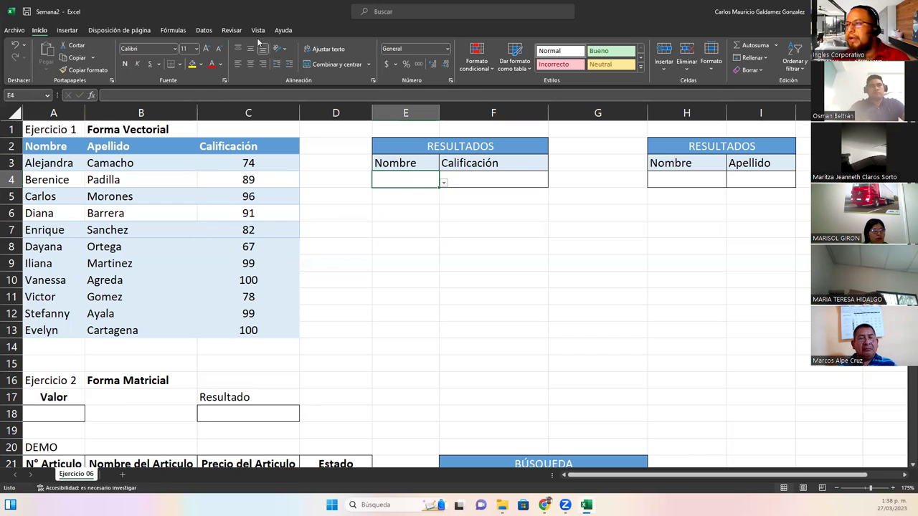
Change E4's Data Validation list source from =$A$3:$A$7 to =$A$3:$A$13
left_click(203, 30)
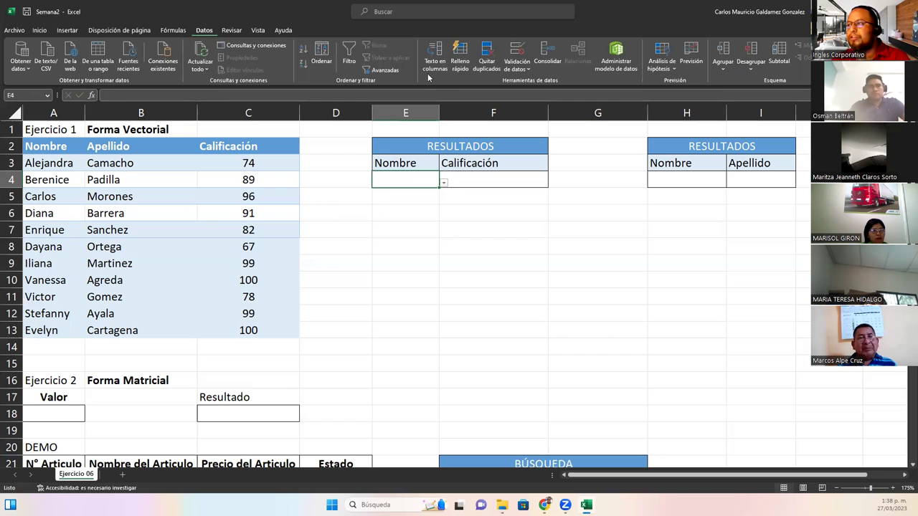
left_click(518, 55)
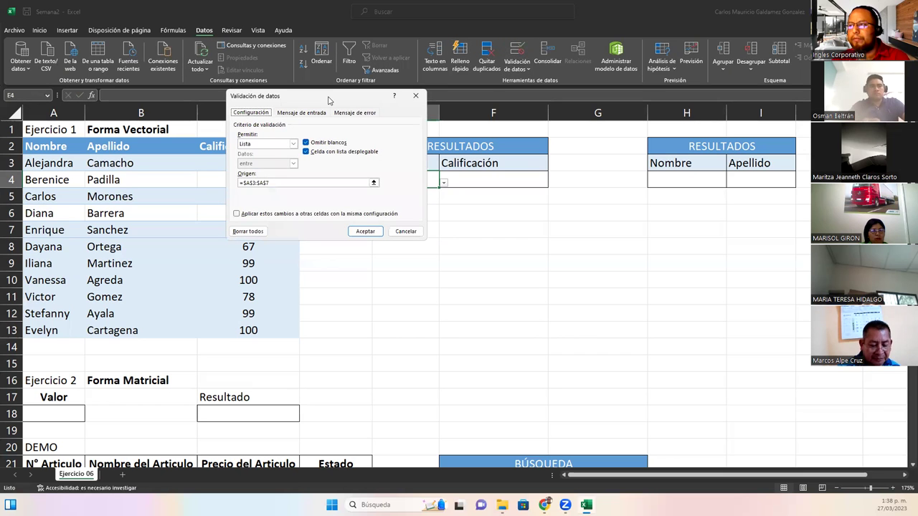
left_click_drag(328, 100, 469, 218)
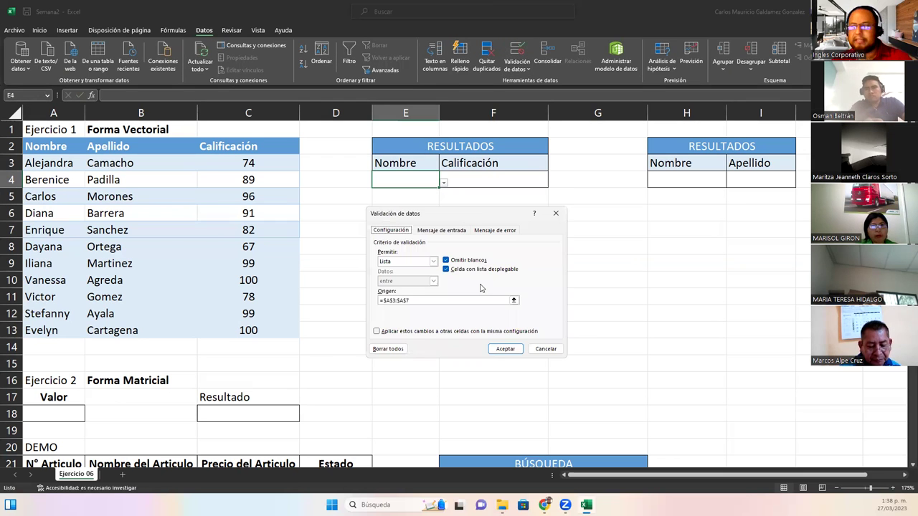
left_click(513, 302)
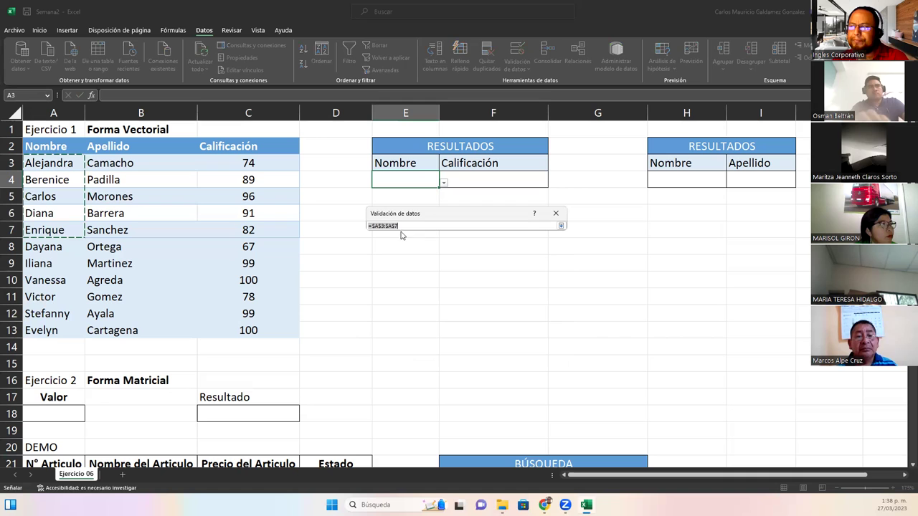
key("BackSpace")
left_click_drag(50, 165, 60, 331)
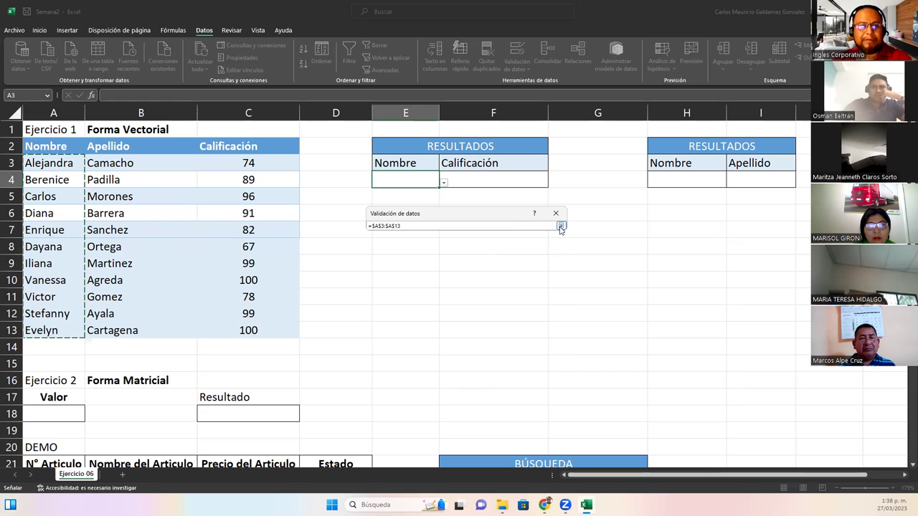
left_click(561, 226)
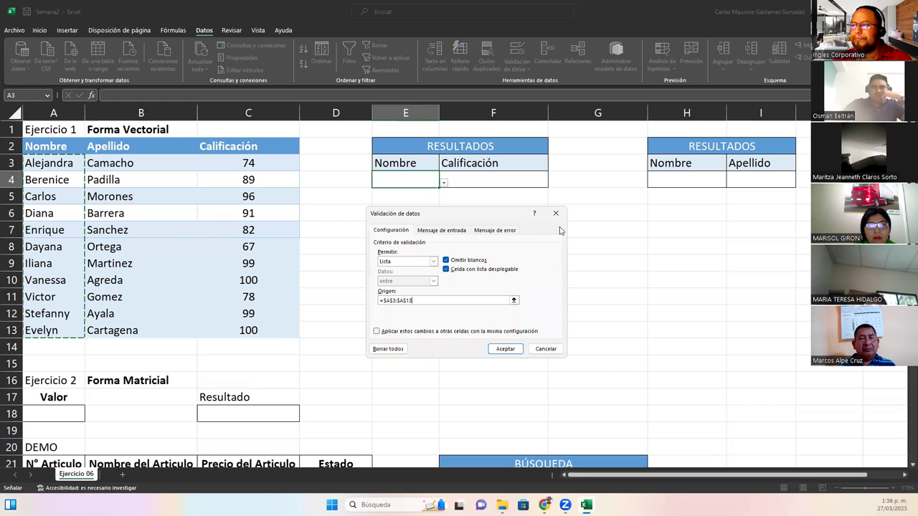
left_click(510, 349)
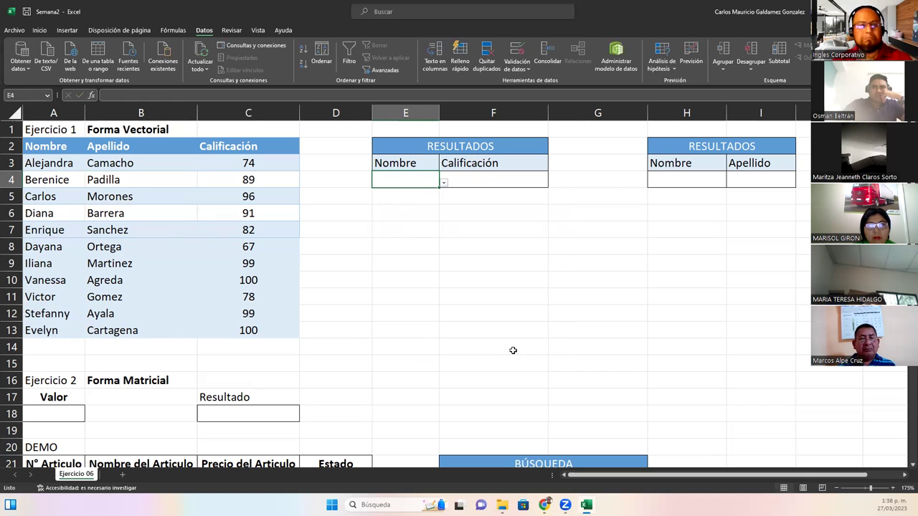
Format A2:C13 as a Medium-style table with headers, creating Tabla1
left_click_drag(46, 147, 279, 328)
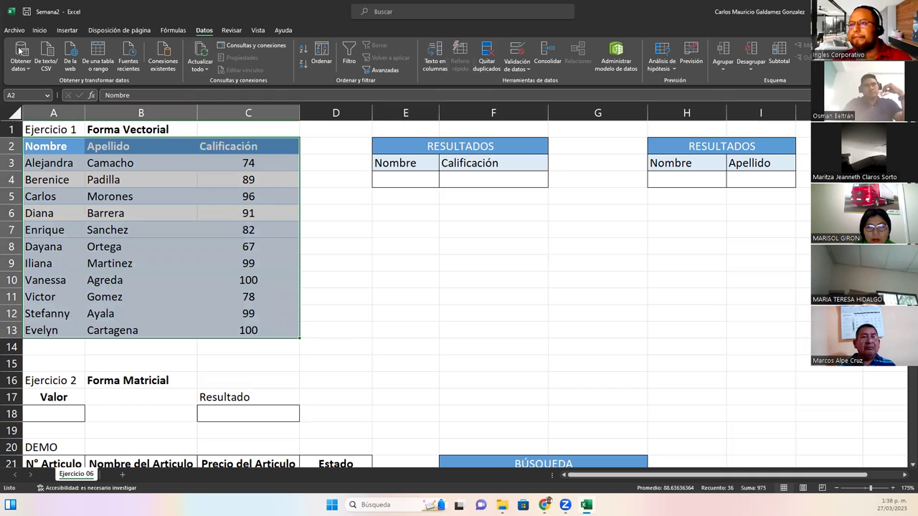
left_click(38, 31)
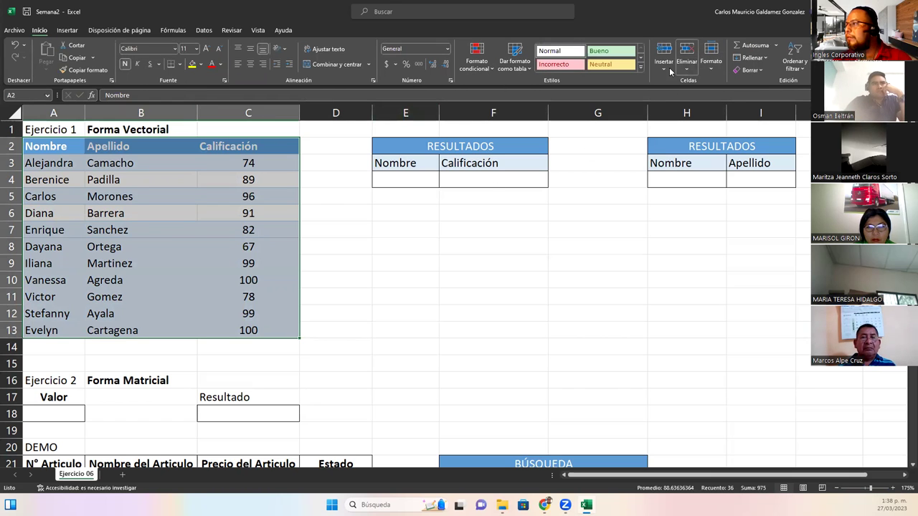
left_click(711, 65)
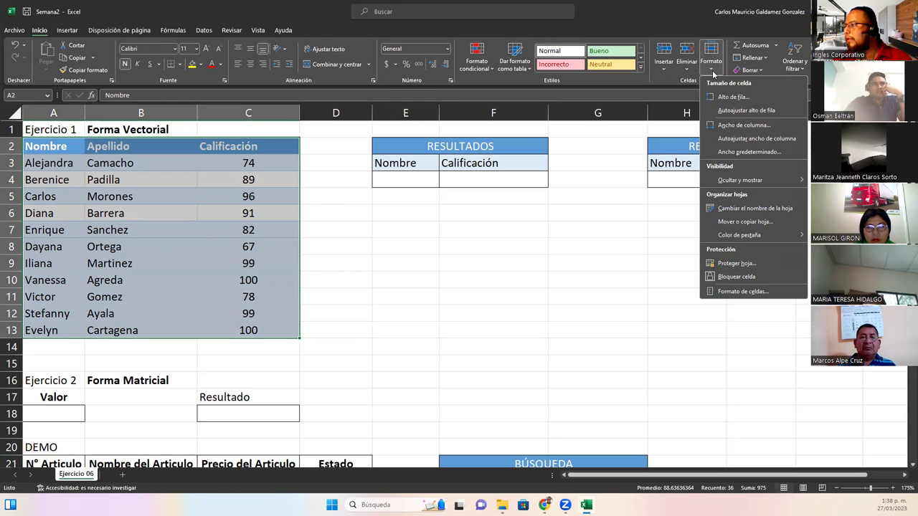
left_click(641, 69)
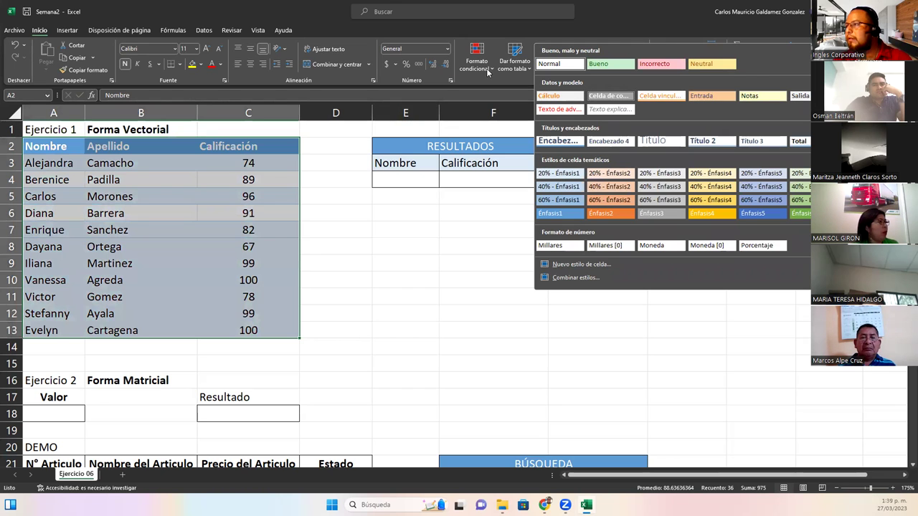
left_click(514, 63)
left_click(517, 66)
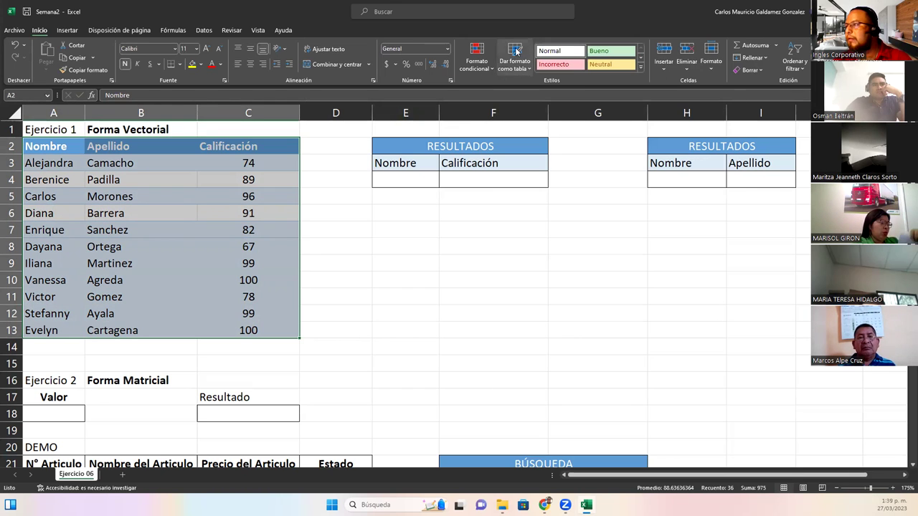
left_click(517, 65)
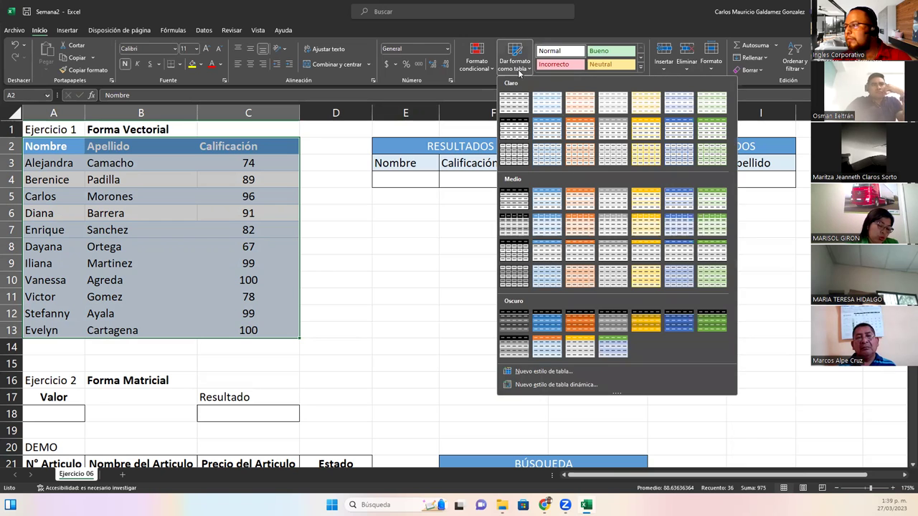
left_click(547, 278)
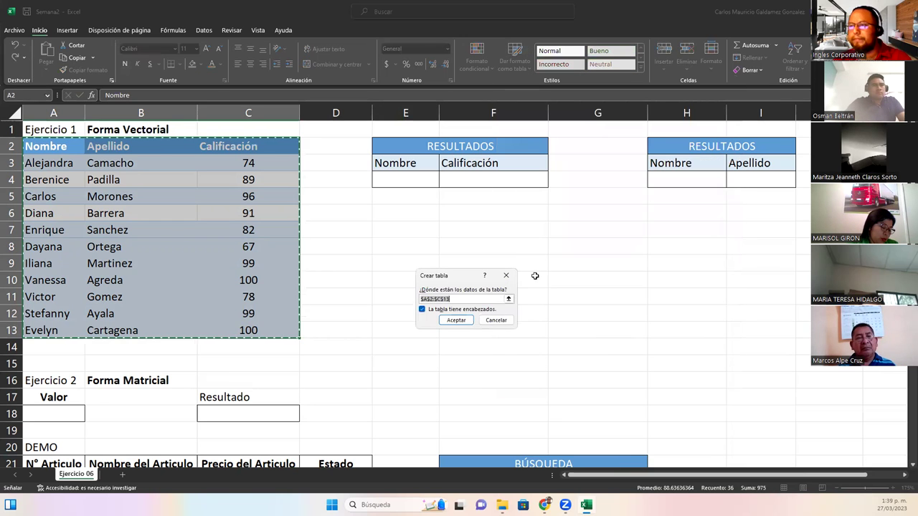
left_click(451, 321)
Select the new table's student records from the first rows down to row 13
left_click(174, 236)
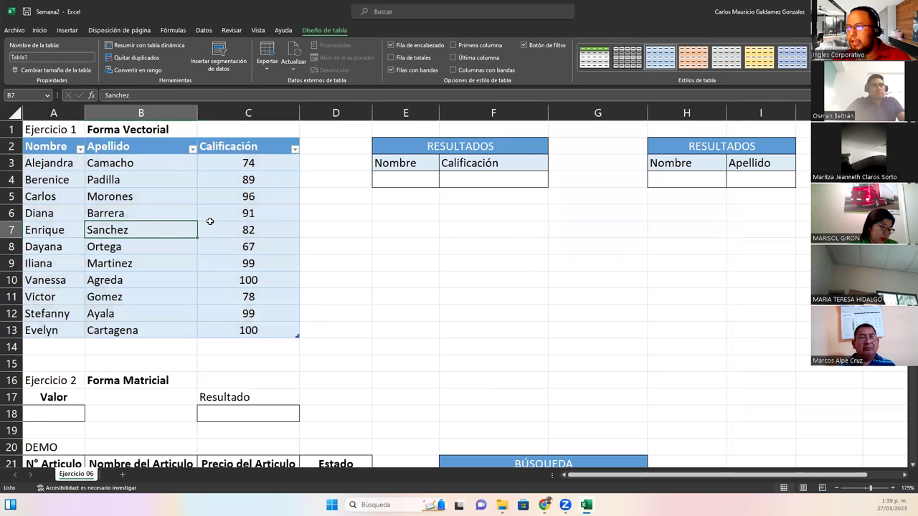
left_click_drag(43, 163, 280, 179)
left_click_drag(220, 249, 248, 330)
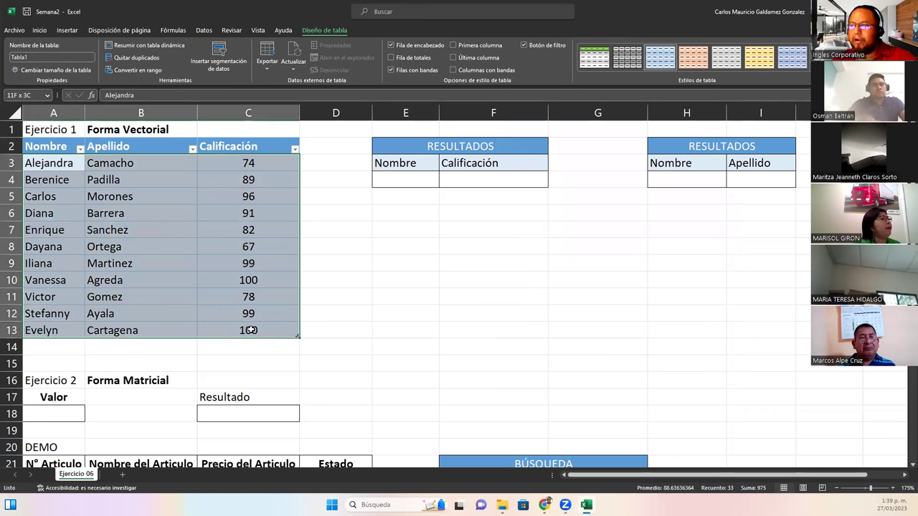
Check E4's name dropdown without choosing a name, then select the Calificación result cell F4
left_click(250, 330)
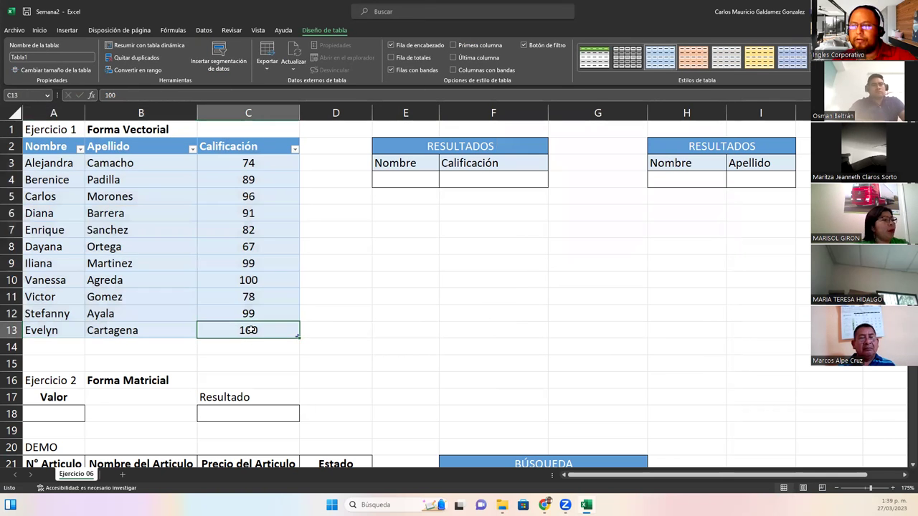
left_click(409, 179)
left_click(443, 183)
scroll(435, 258, "down", 1)
scroll(437, 269, "up", 1)
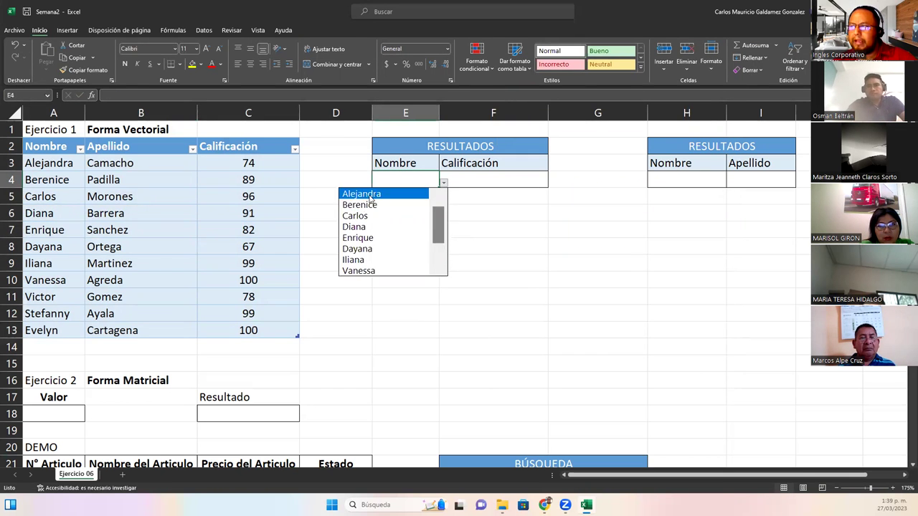
left_click(462, 182)
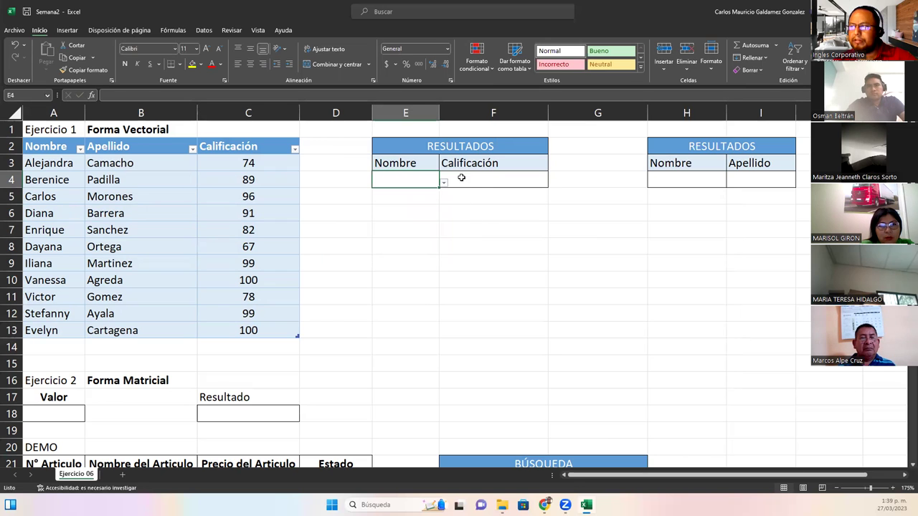
left_click(479, 180)
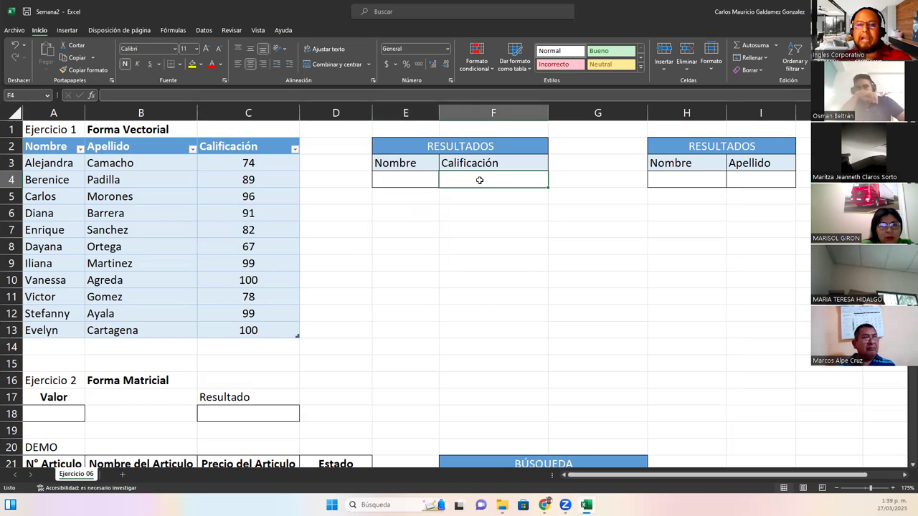
left_click(398, 177)
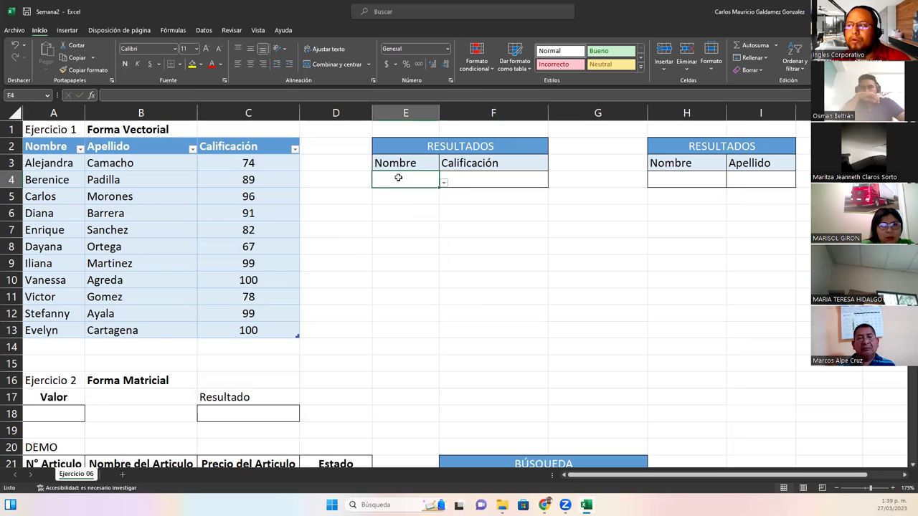
left_click(477, 179)
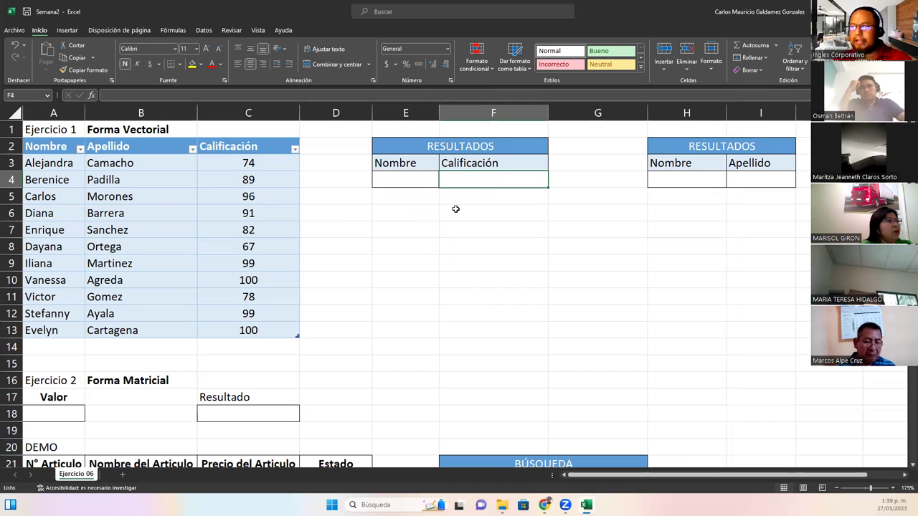
Narrow column G to 6.14 so the two RESULTADOS blocks sit closer
scroll(455, 208, "up", 3)
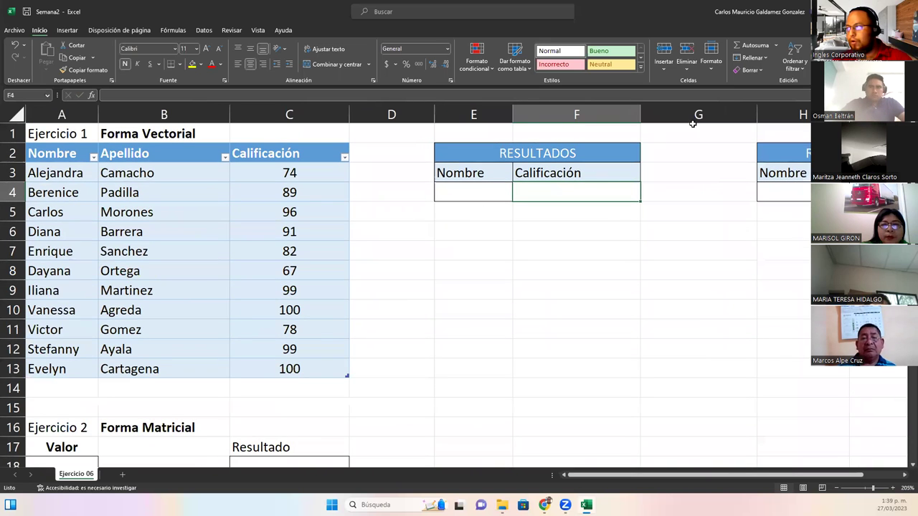
scroll(418, 191, "down", 3)
scroll(423, 143, "up", 3)
left_click_drag(757, 114, 687, 122)
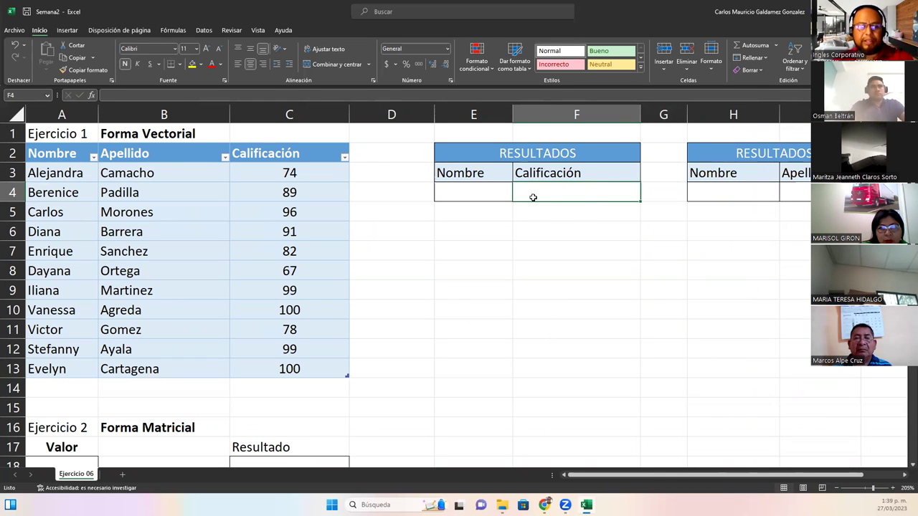
Start F4's formula as =BUSCAR(E4; with E4 as the lookup value
type("=")
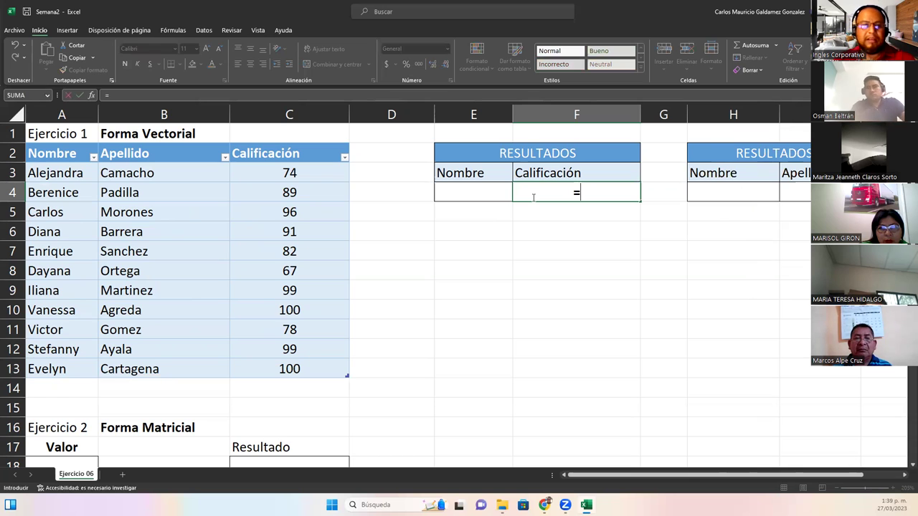
type("bus")
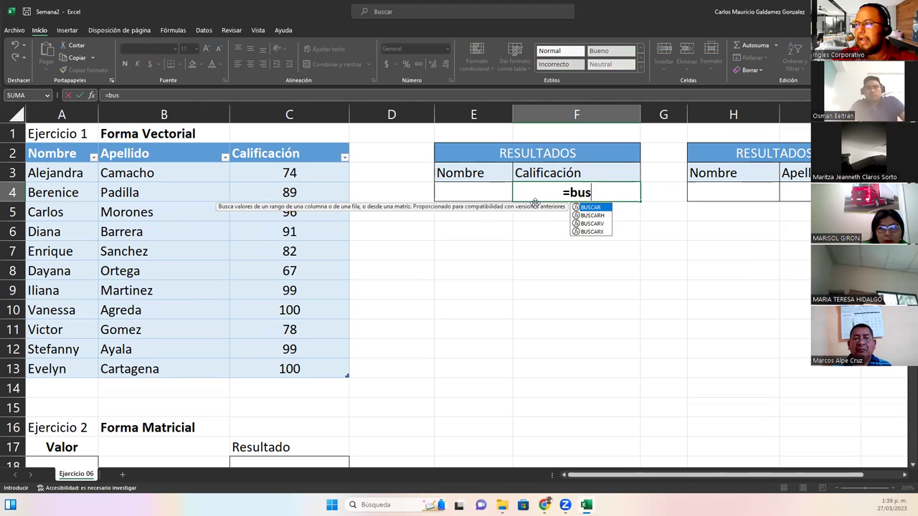
type("c")
key("Tab")
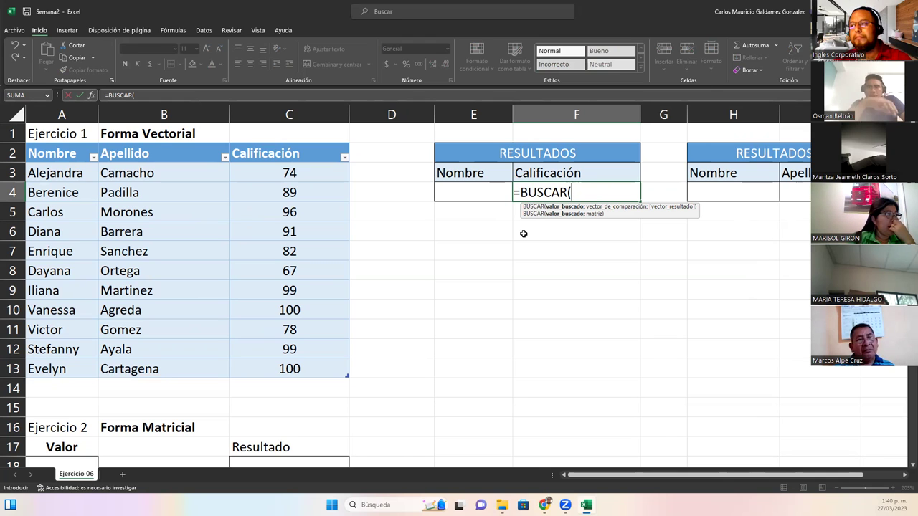
left_click(482, 191)
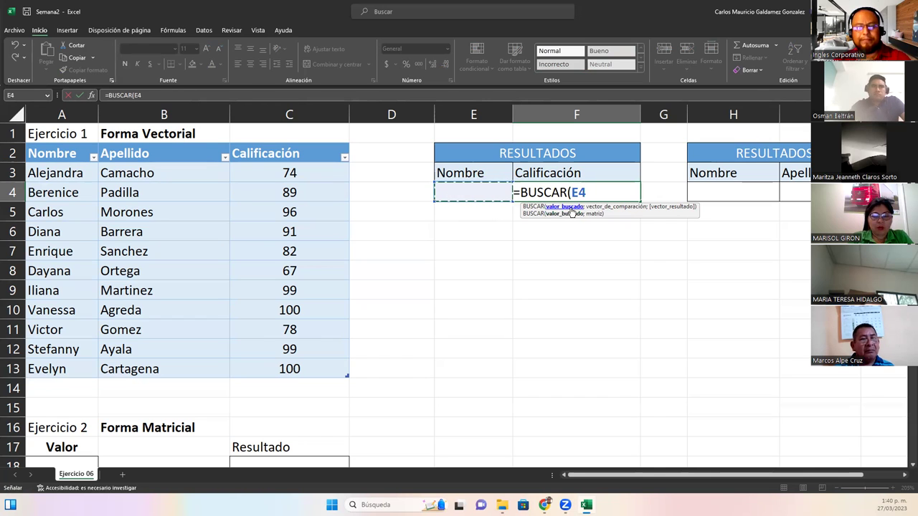
left_click(570, 211)
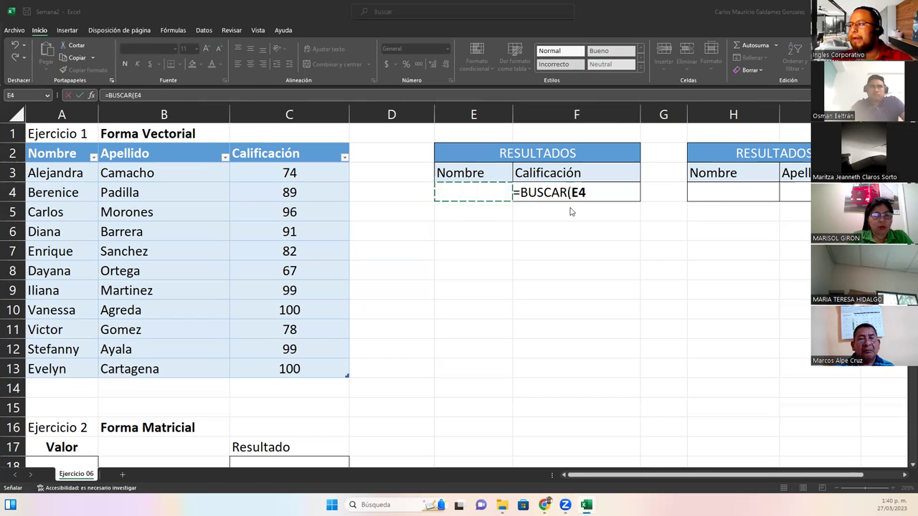
left_click(594, 190)
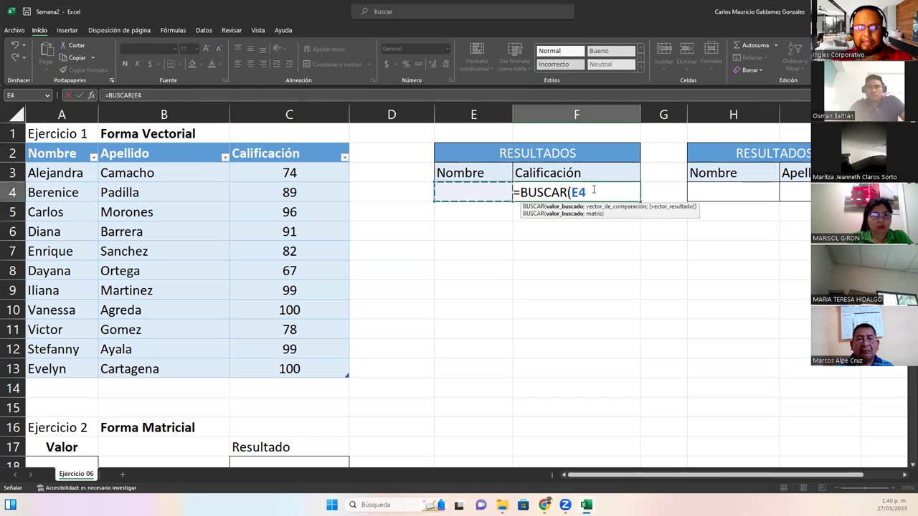
type(";")
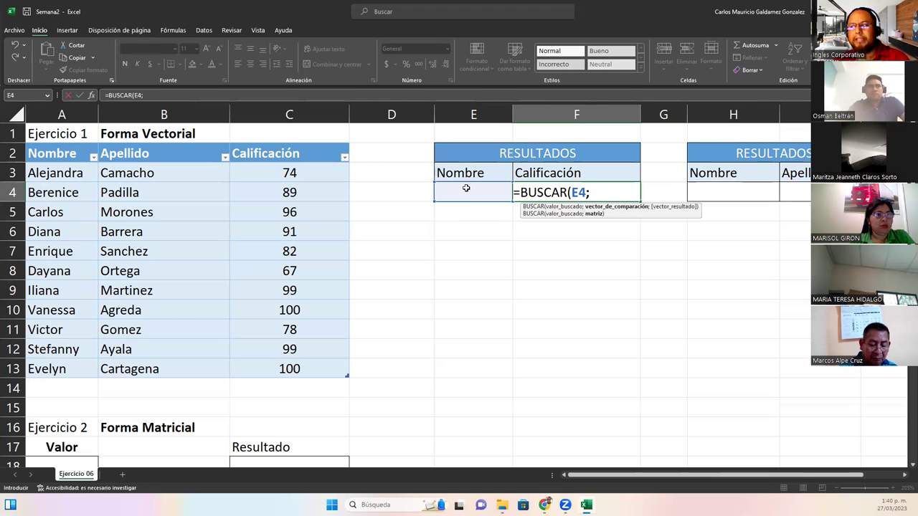
Complete F4 as =BUSCAR(E4;Tabla1[Nombre];Tabla1[Calificación]), which shows #N/D while E4 is empty
left_click(56, 174)
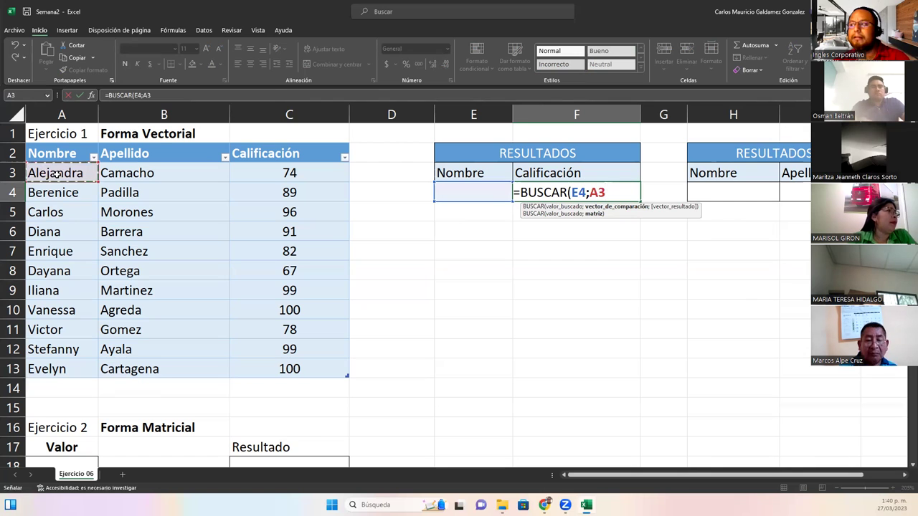
left_click_drag(57, 182, 69, 368)
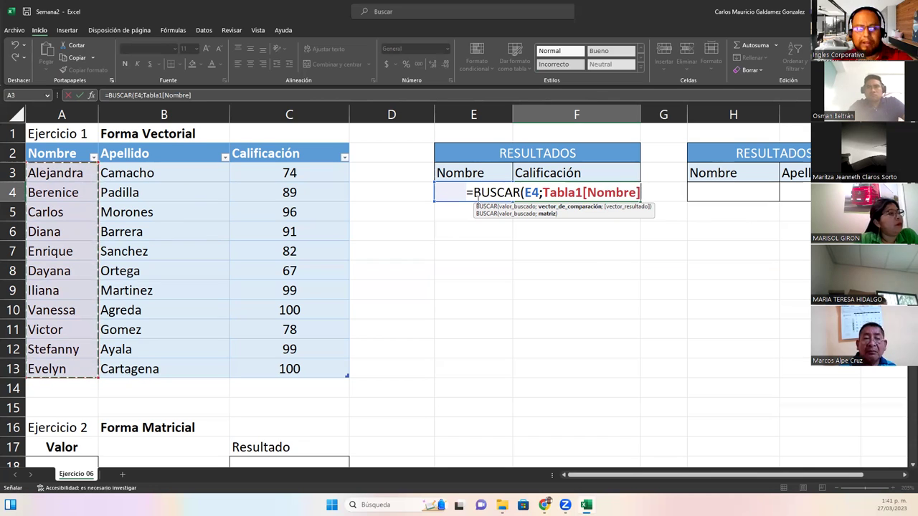
type(";")
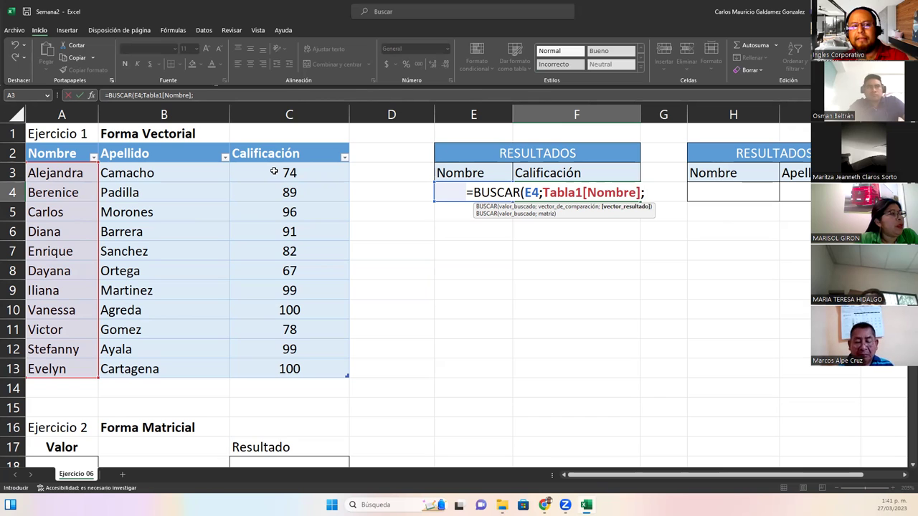
left_click_drag(273, 179, 280, 368)
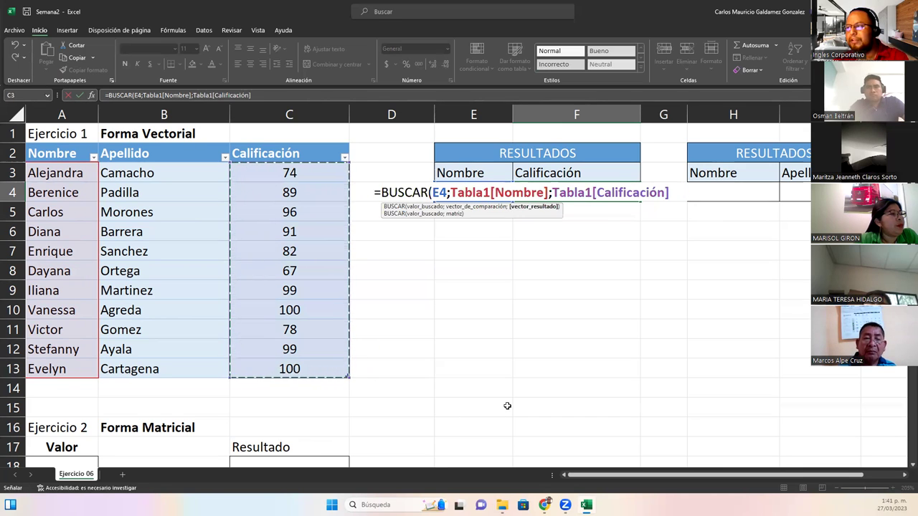
type(")")
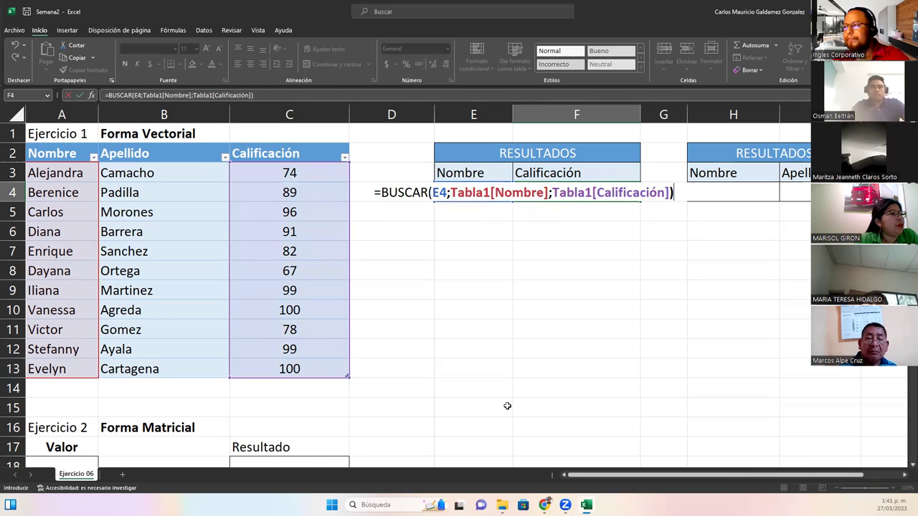
key("Return")
left_click(558, 197)
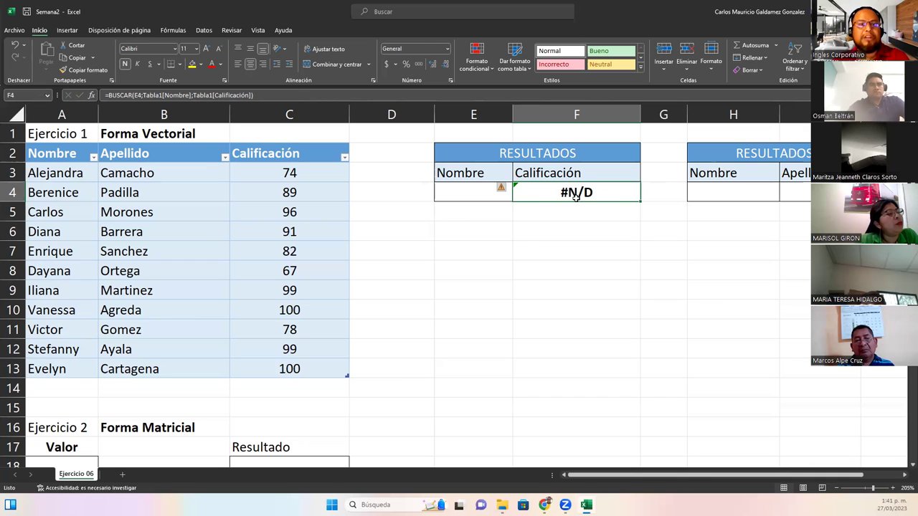
Open the help on F4's #N/D error and highlight its explanation
left_click(501, 188)
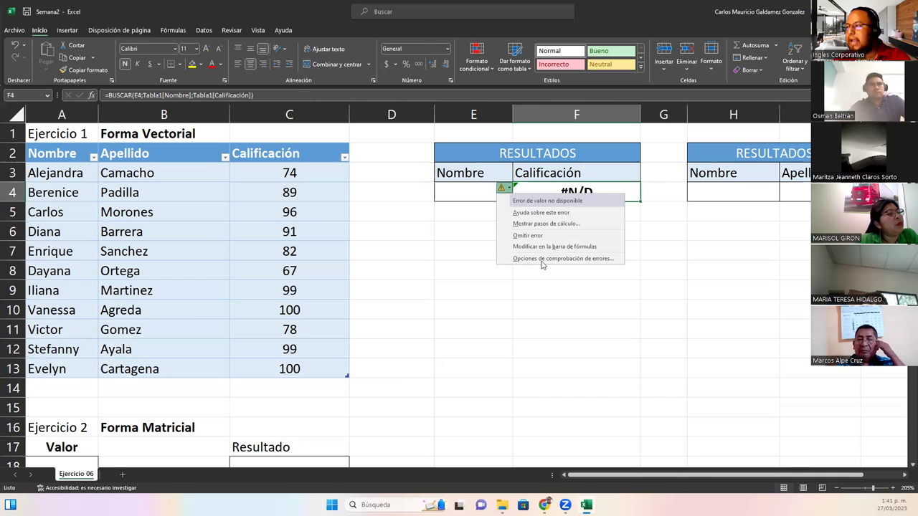
left_click(540, 212)
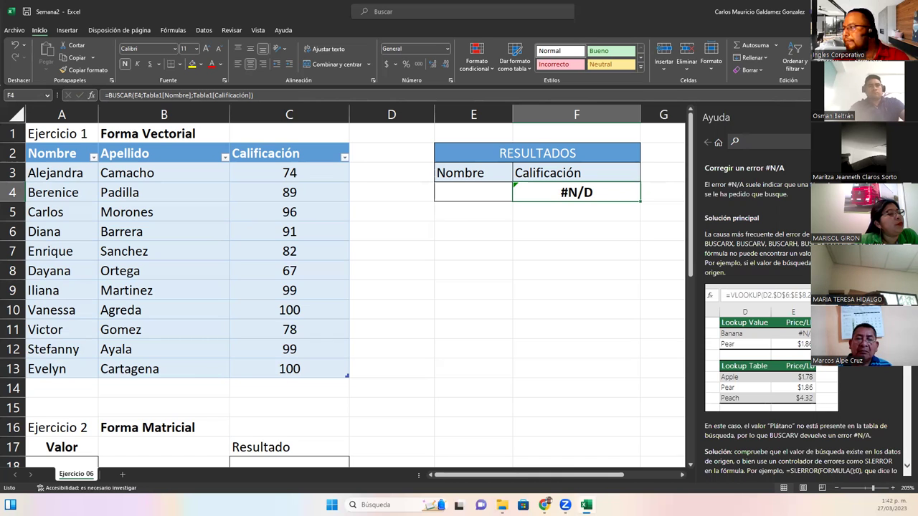
left_click_drag(739, 253, 812, 254)
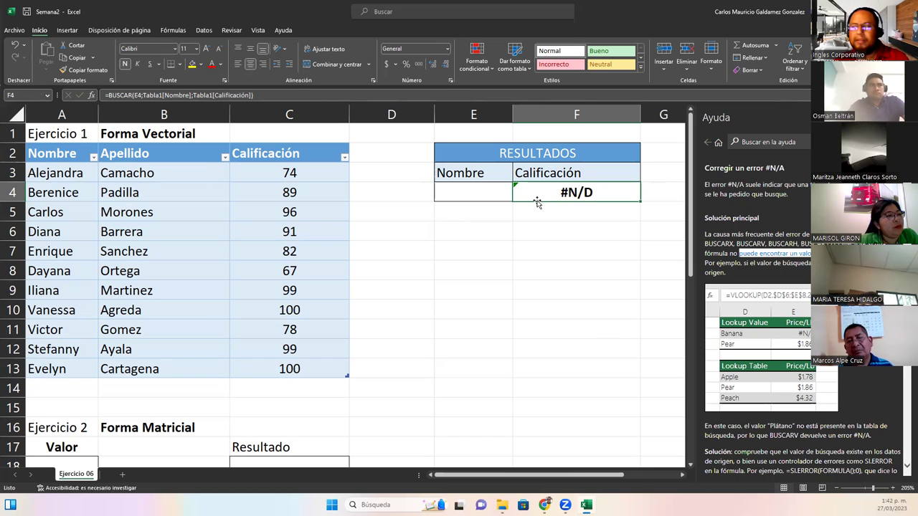
Choose a student from E4's name dropdown so F4 returns the grade 89
left_click(493, 192)
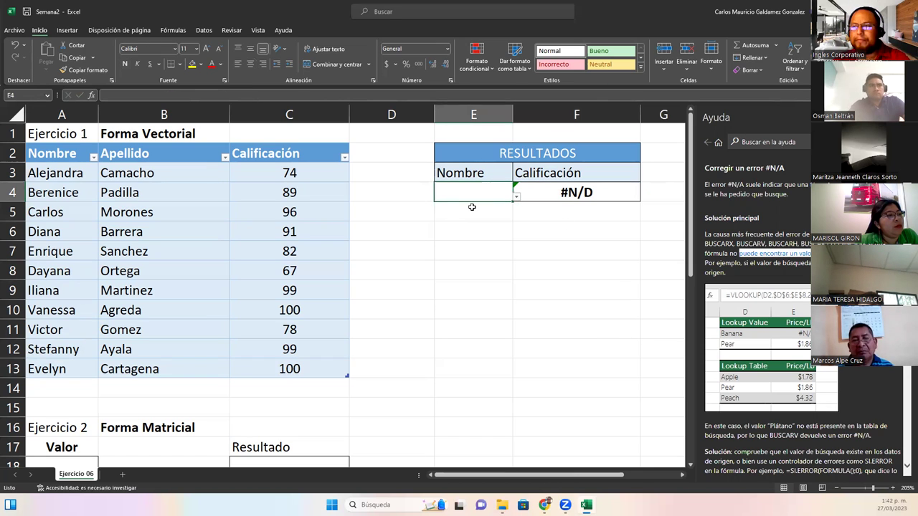
left_click(516, 197)
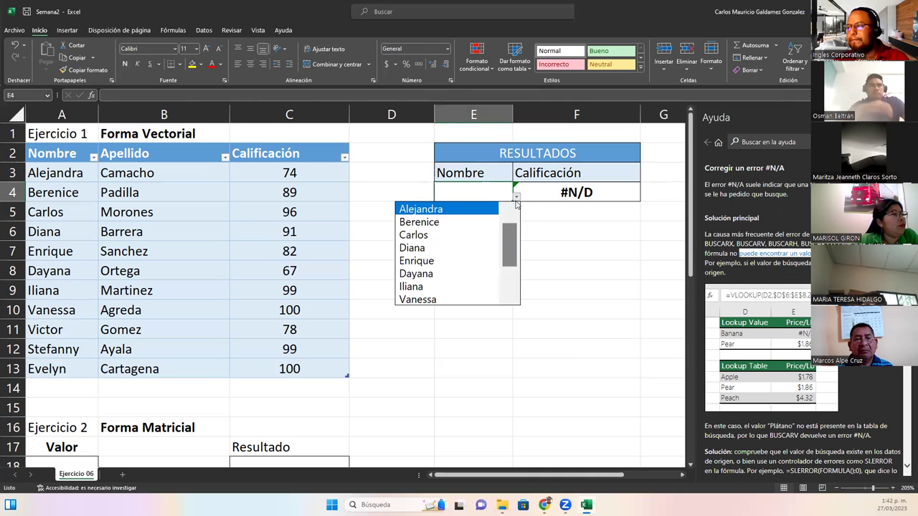
left_click(459, 228)
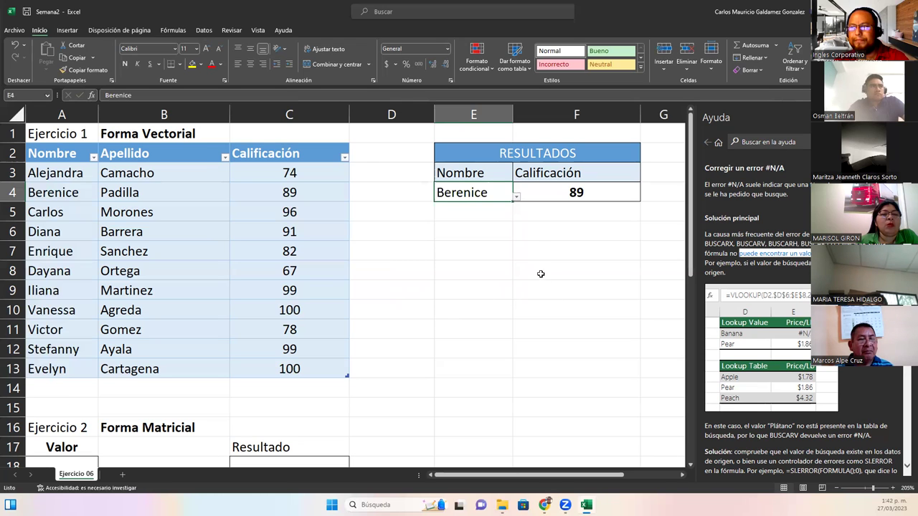
left_click(538, 197)
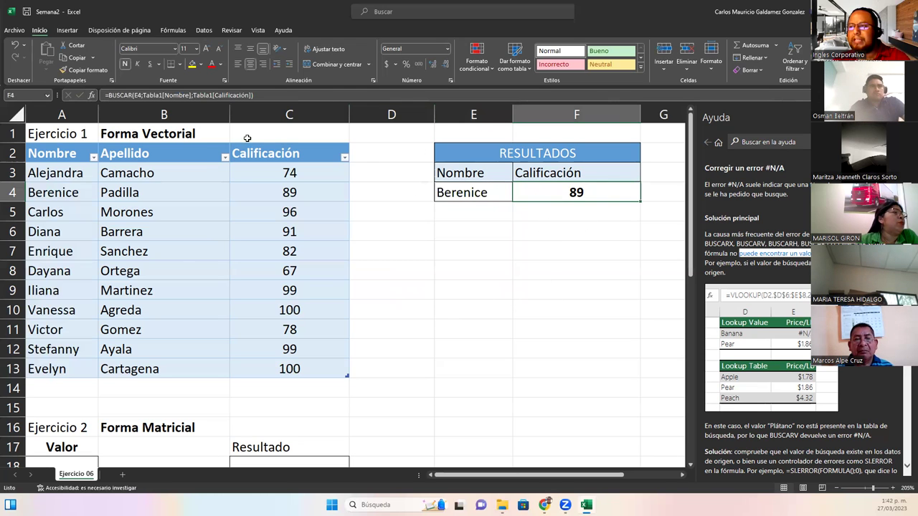
Enter =BUSCAR(E4;A3:A13;C3:C13) in F5, correcting the mistyped C16 to C13
left_click_drag(79, 155, 306, 362)
left_click(531, 212)
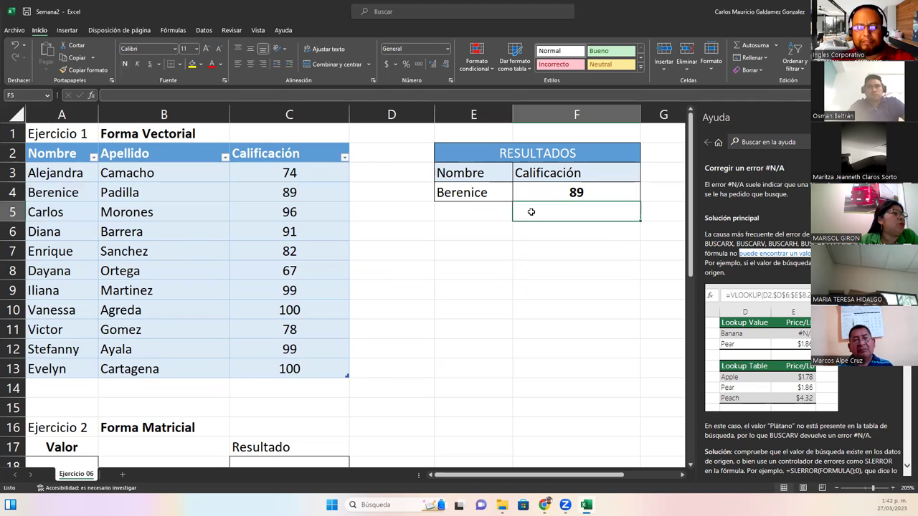
type("=bus")
key("Tab")
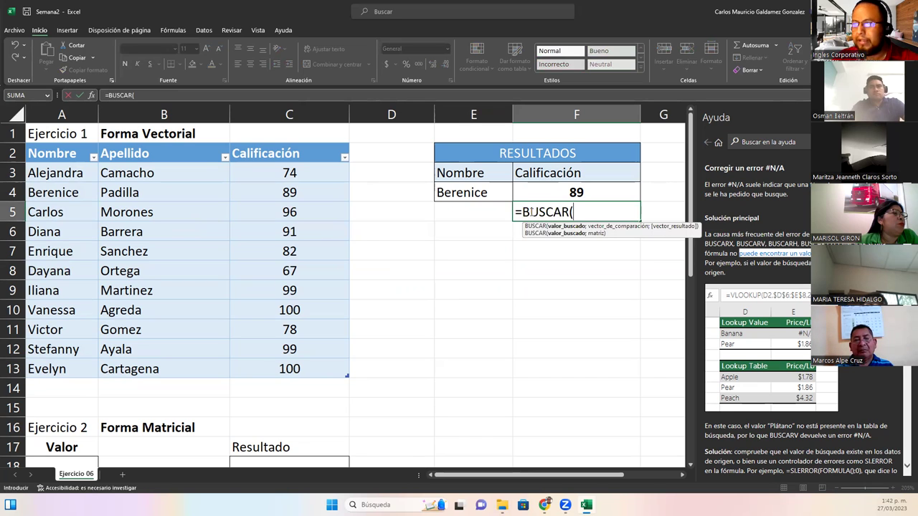
type("E4")
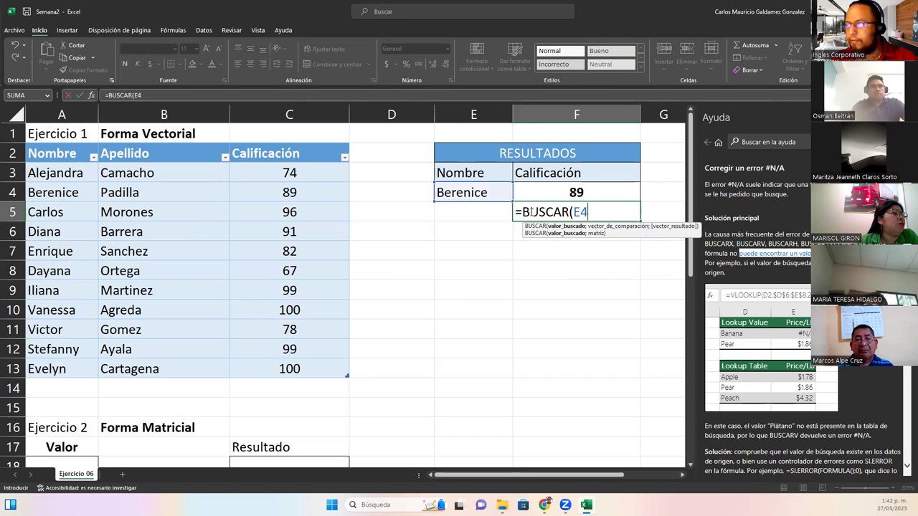
type(";")
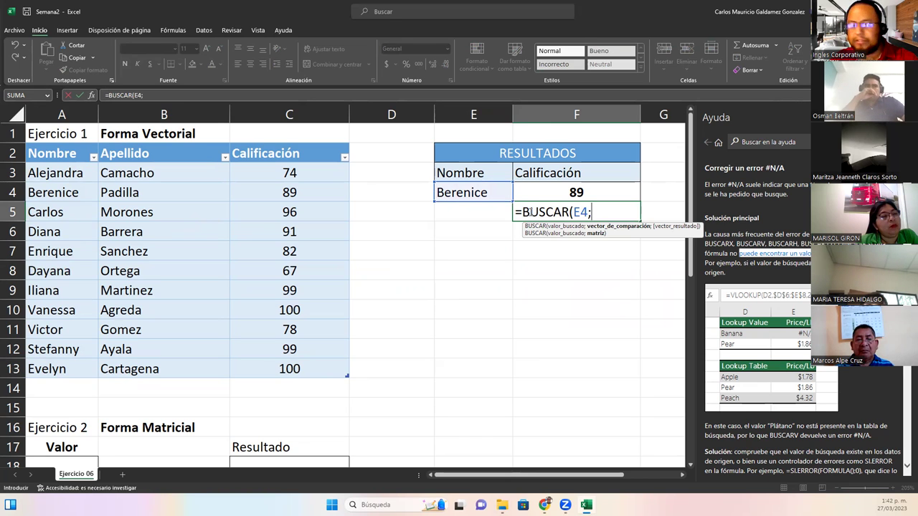
type("A3:")
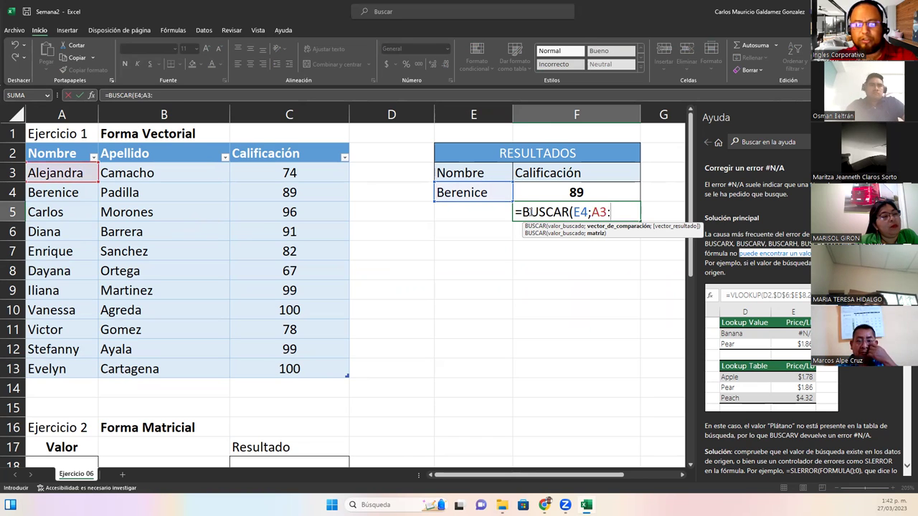
type("A1")
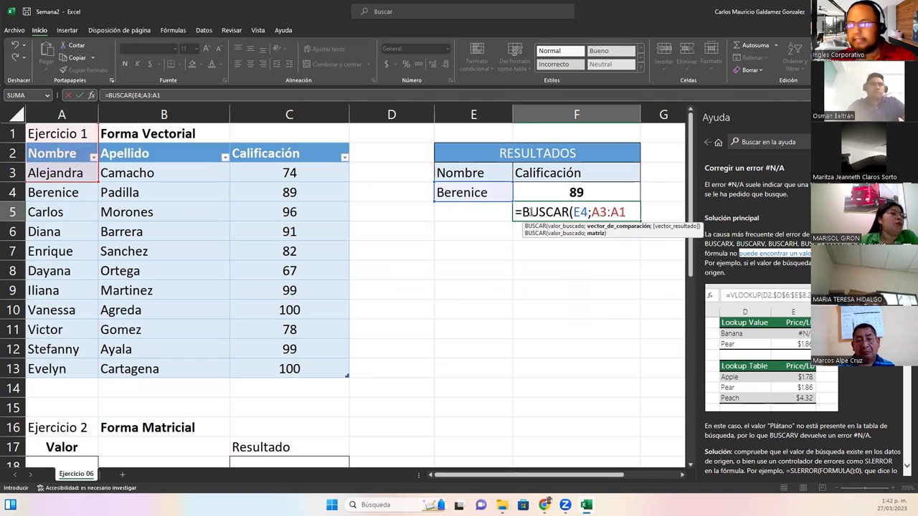
type("3;")
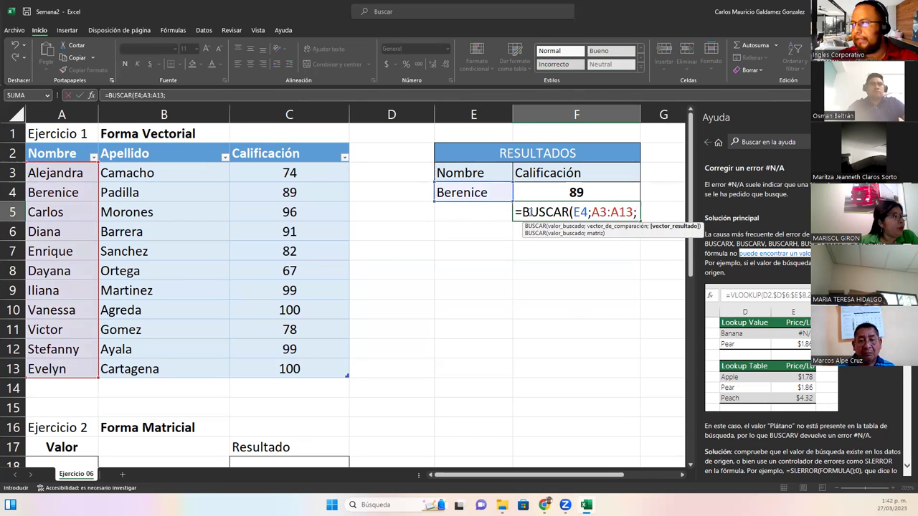
type("C3")
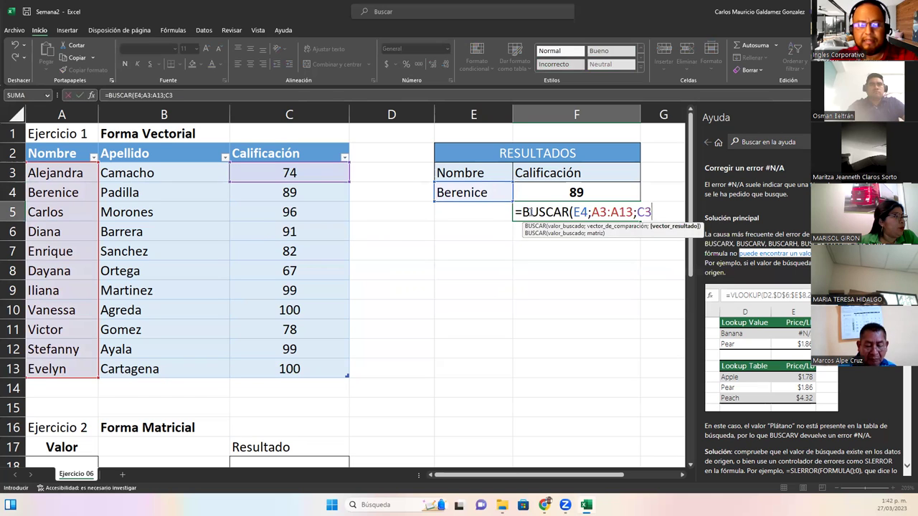
type(":C16")
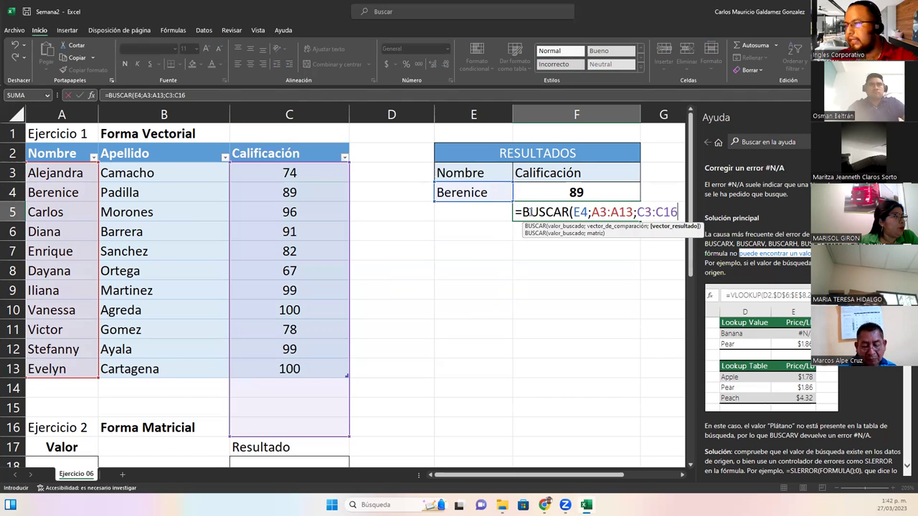
key("BackSpace")
type("3")
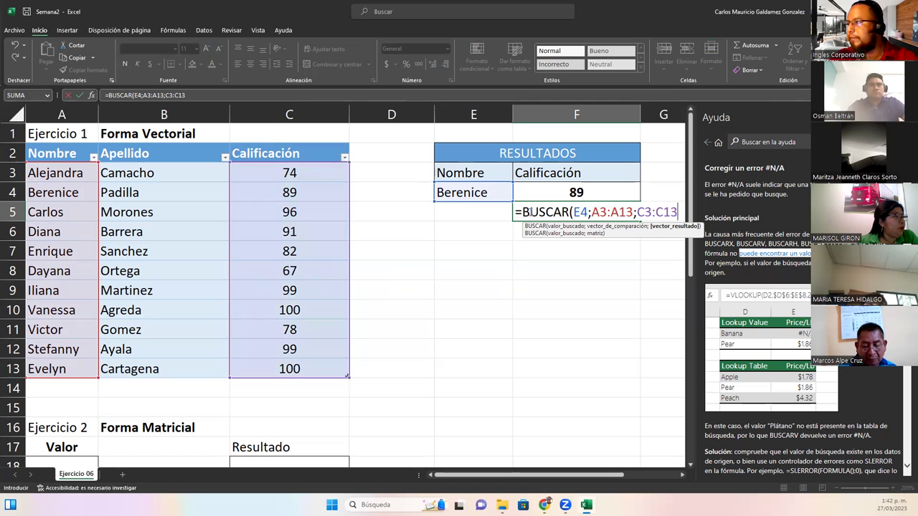
type(")")
key("Return")
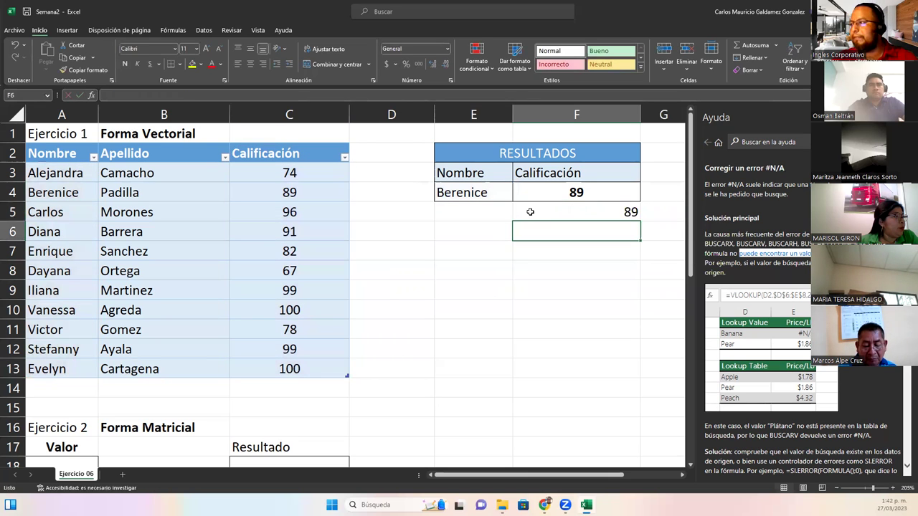
Review F5's formula references in edit mode and leave it unchanged
left_click(530, 212)
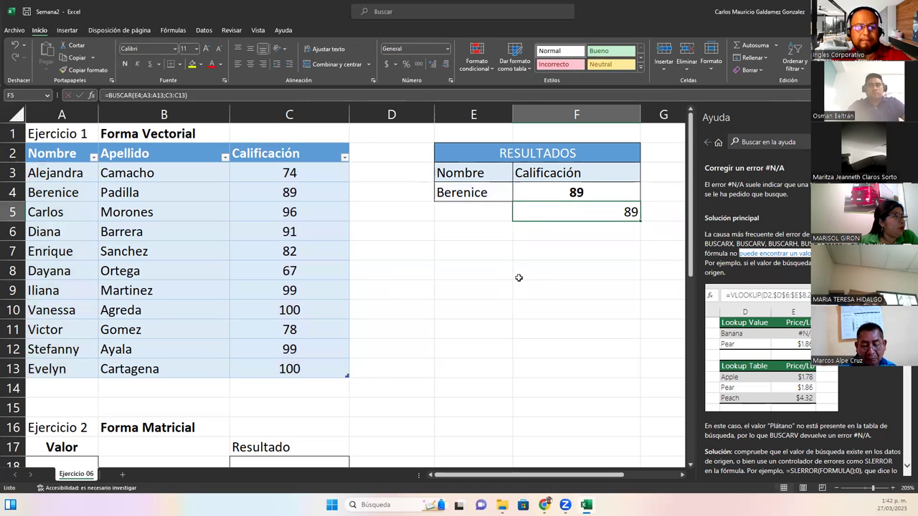
key("F2")
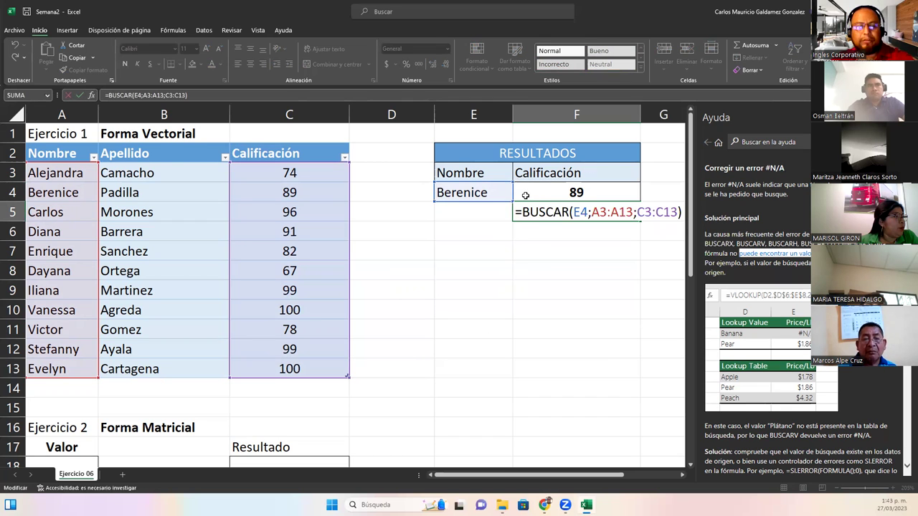
key("Escape")
left_click(146, 172)
left_click(526, 174)
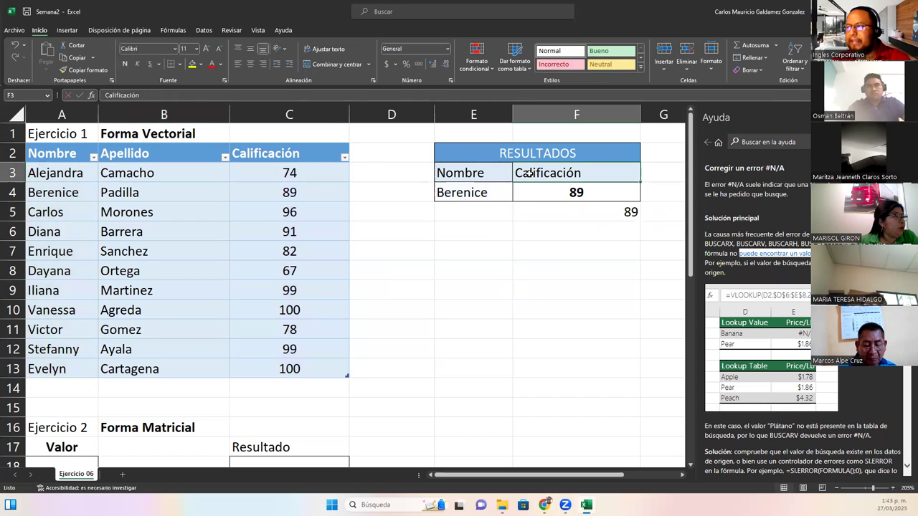
left_click_drag(47, 150, 302, 369)
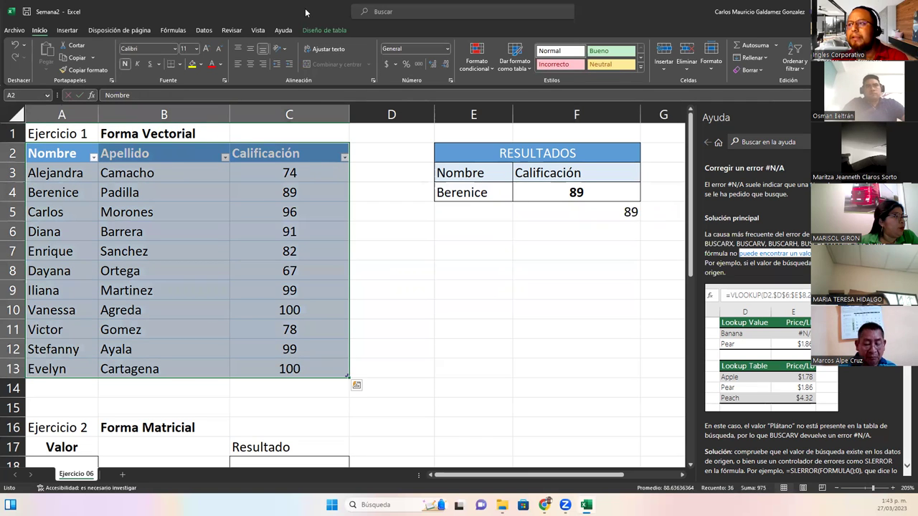
left_click(324, 30)
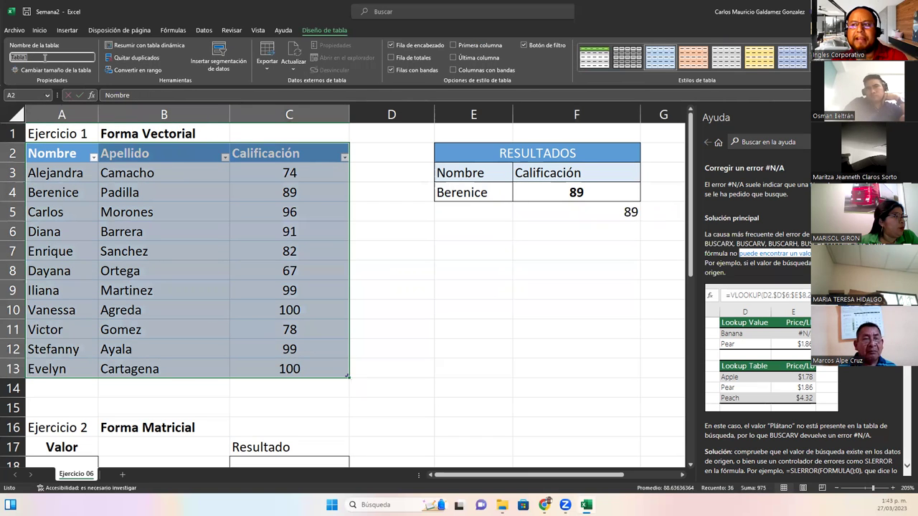
left_click(534, 178)
double_click(539, 192)
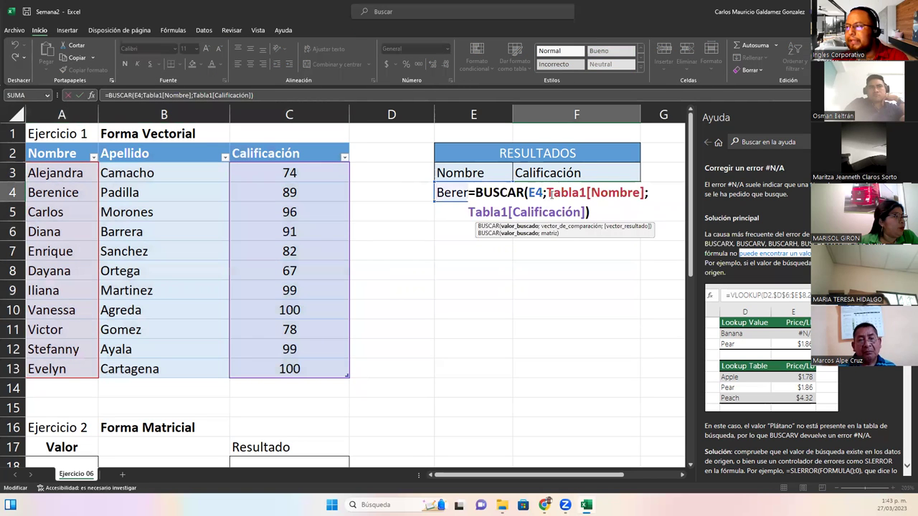
left_click_drag(546, 192, 646, 192)
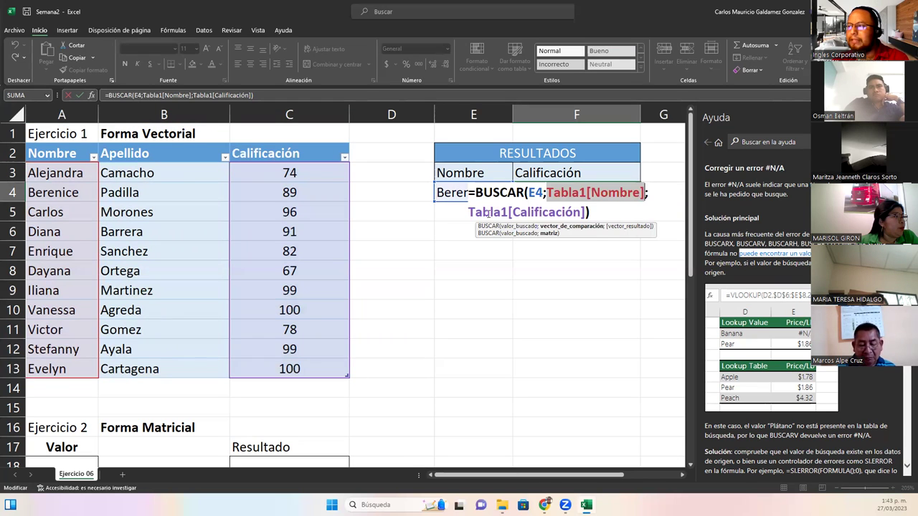
left_click_drag(469, 212, 586, 211)
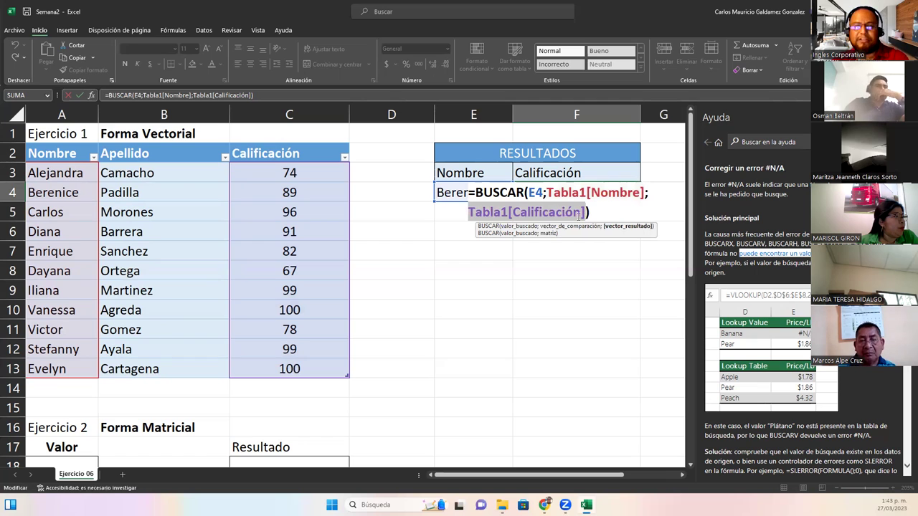
left_click(608, 210)
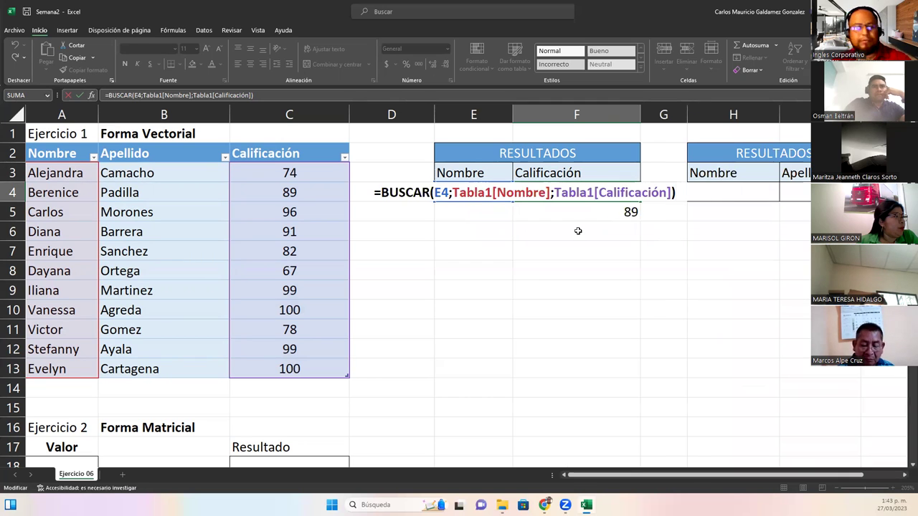
key("Return")
double_click(579, 212)
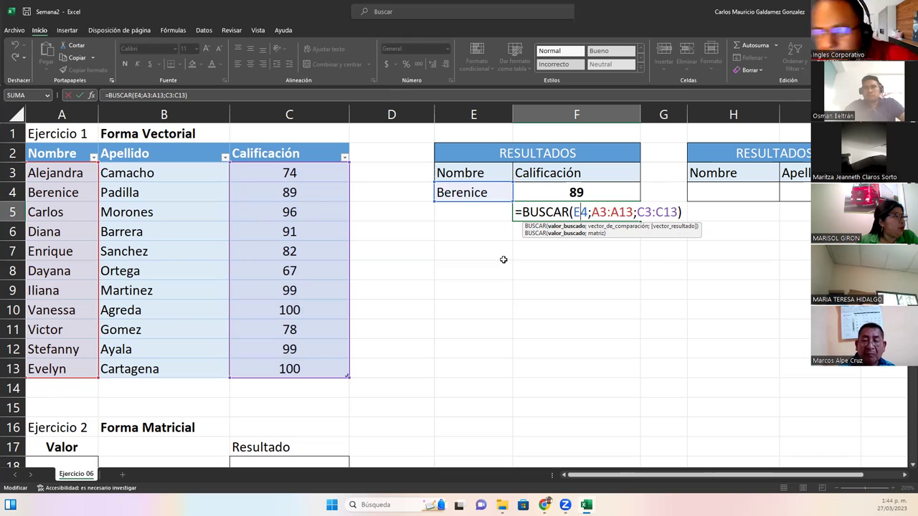
left_click(148, 238)
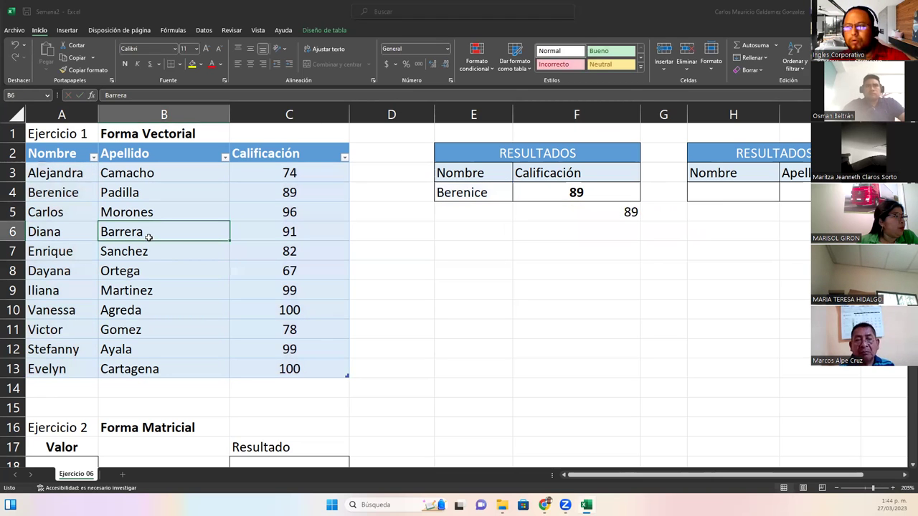
left_click(150, 264)
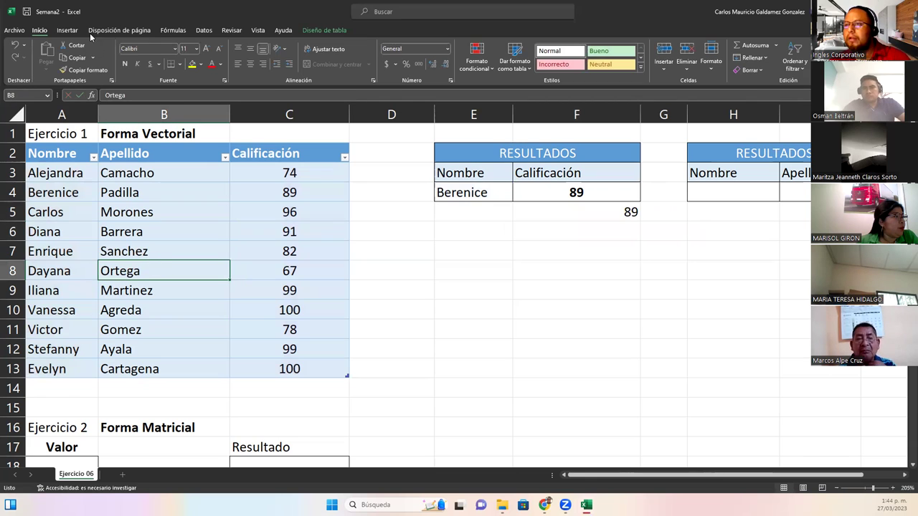
left_click(67, 30)
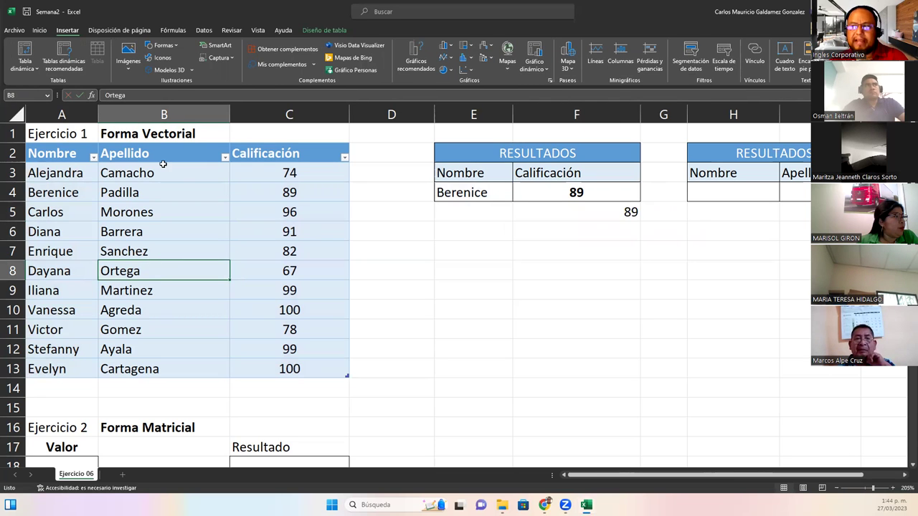
left_click(115, 174)
left_click_drag(72, 154, 291, 367)
left_click(304, 32)
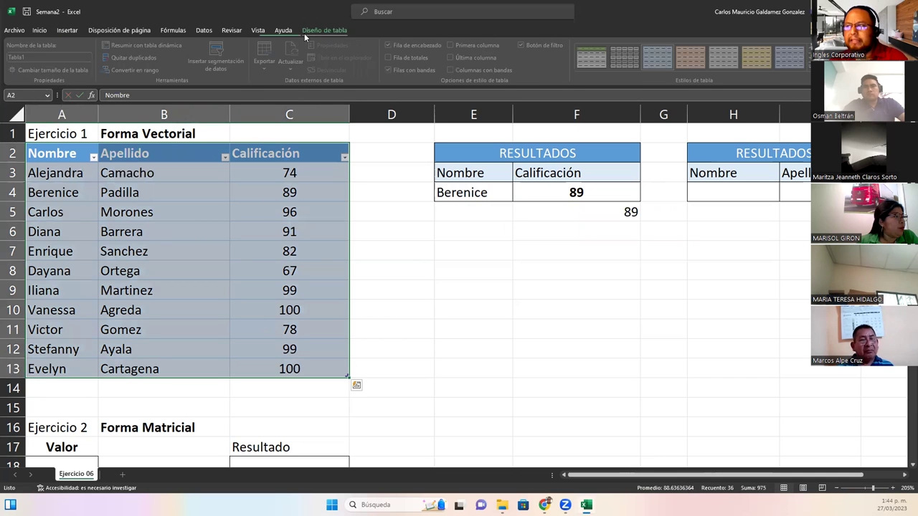
left_click(50, 56)
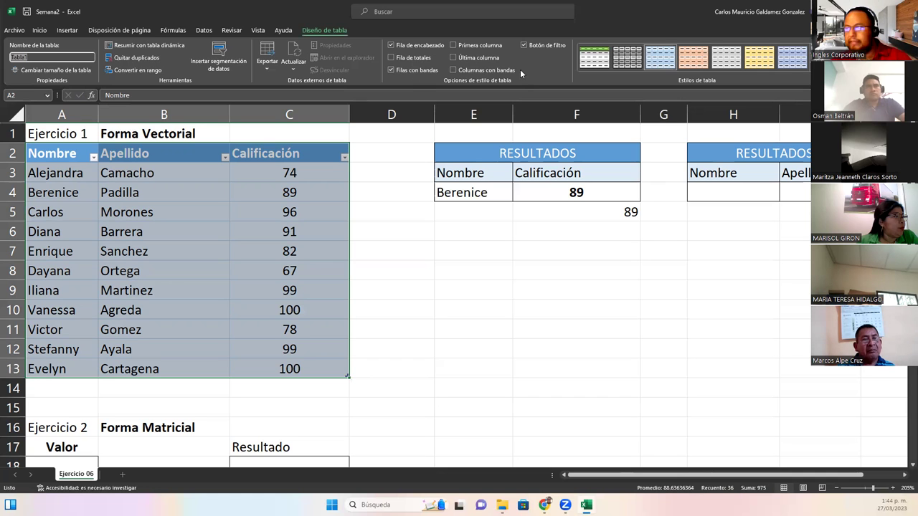
left_click(578, 214)
double_click(579, 214)
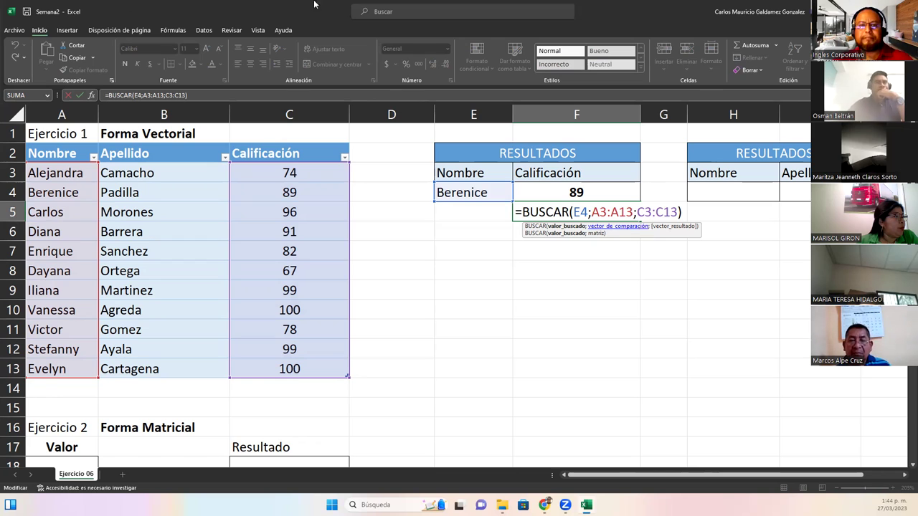
key("alt+Tab")
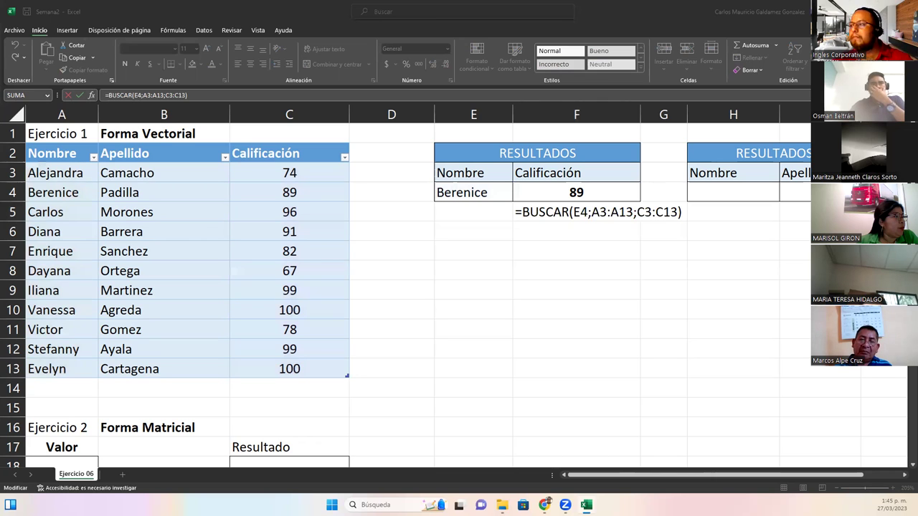
Commit F5's lookup formula, then confirm Berenice in E4's name dropdown
left_click(540, 212)
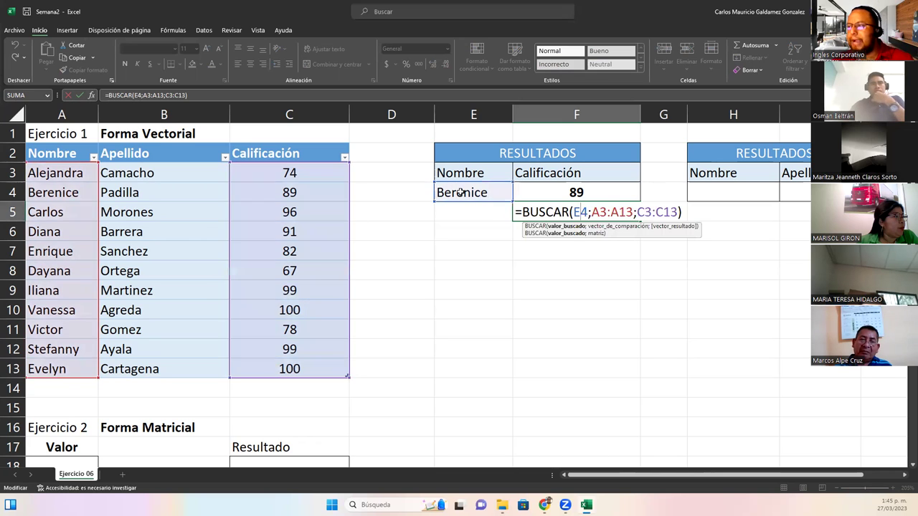
left_click(445, 223)
left_click(472, 192)
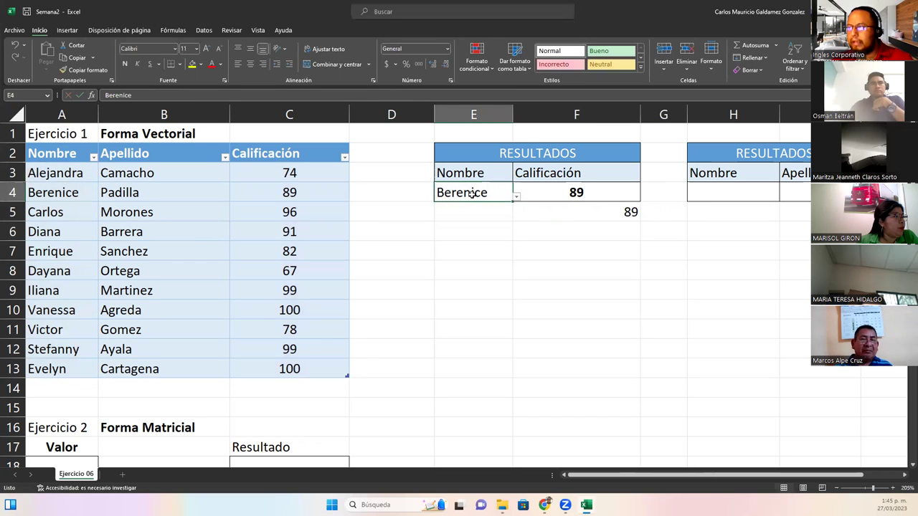
left_click(516, 198)
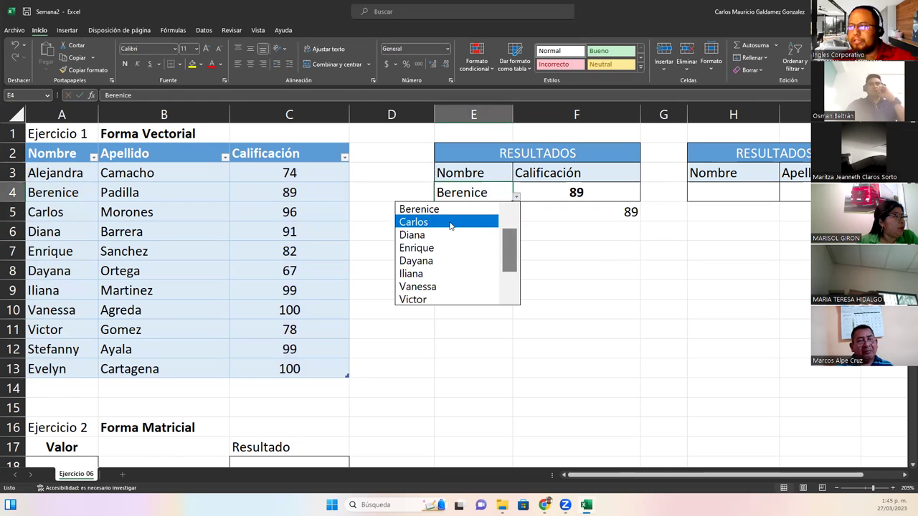
left_click(419, 208)
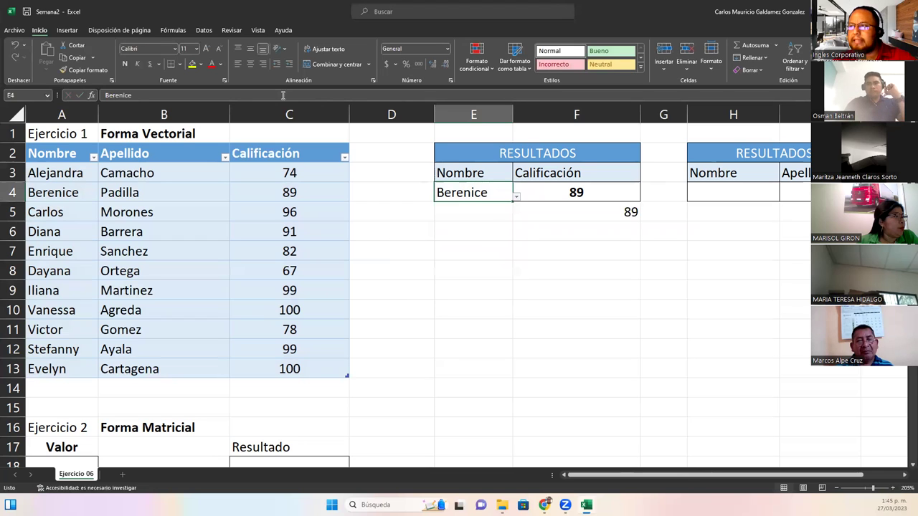
Open E4's Data Validation settings from the Datos menu and move the dialog aside
left_click(205, 30)
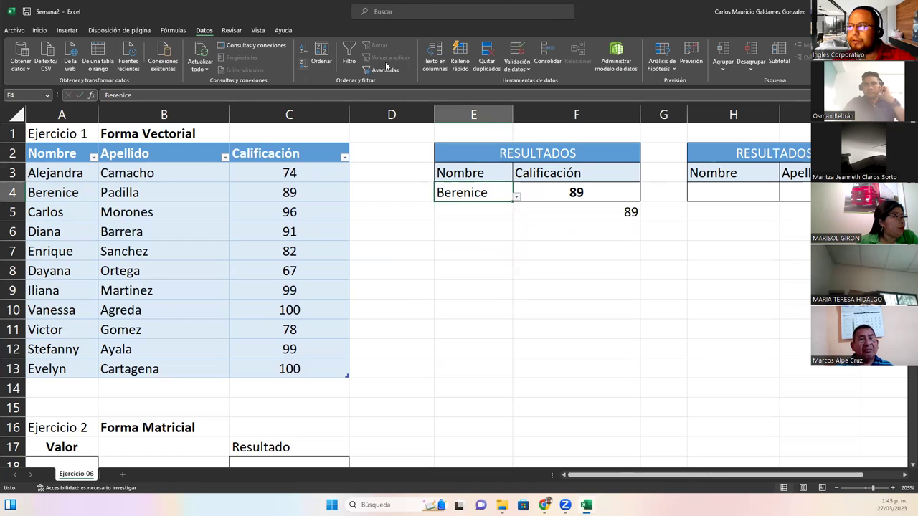
left_click(517, 56)
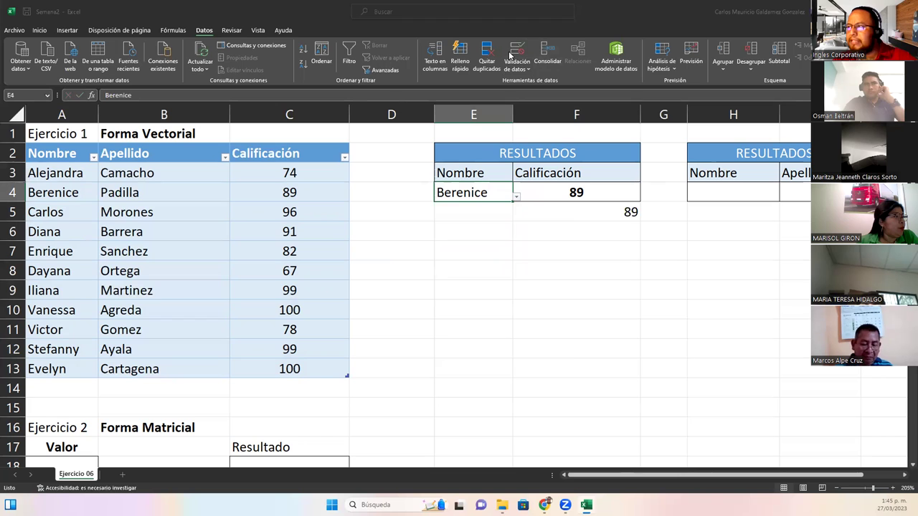
left_click_drag(467, 218, 526, 234)
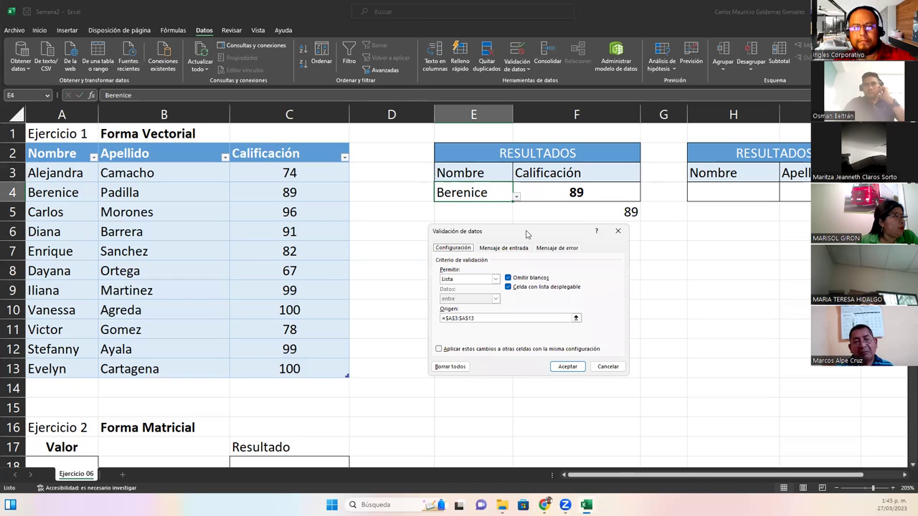
Try replacing the Origen list source with A3:A5 in the validation dialog
left_click(482, 318)
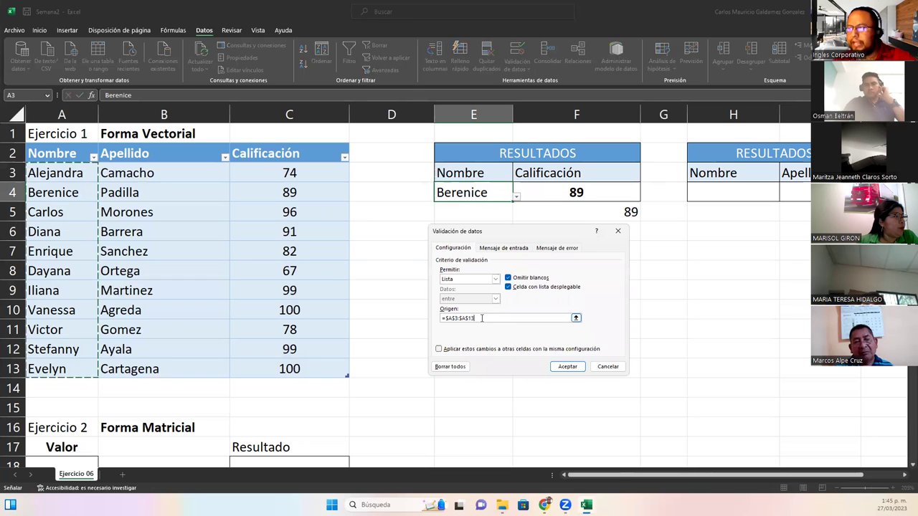
left_click(575, 318)
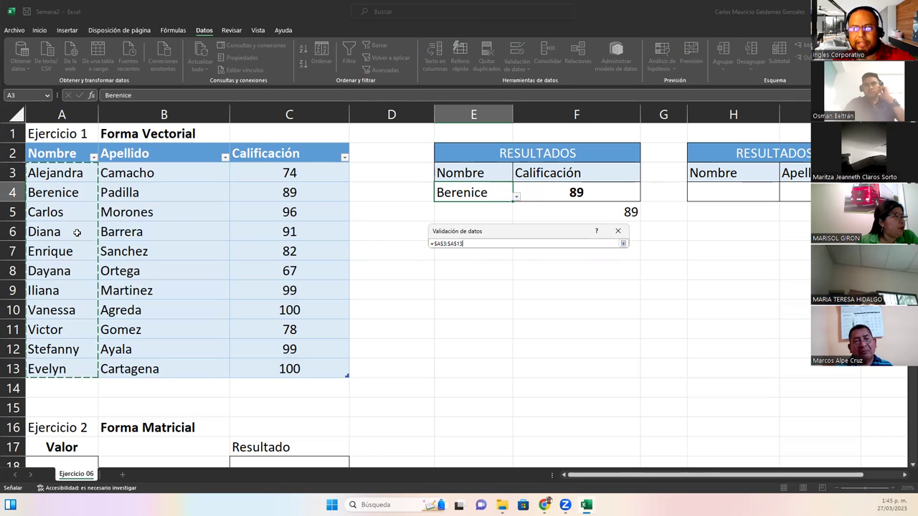
left_click_drag(613, 243, 378, 242)
key("BackSpace")
left_click_drag(65, 172, 65, 231)
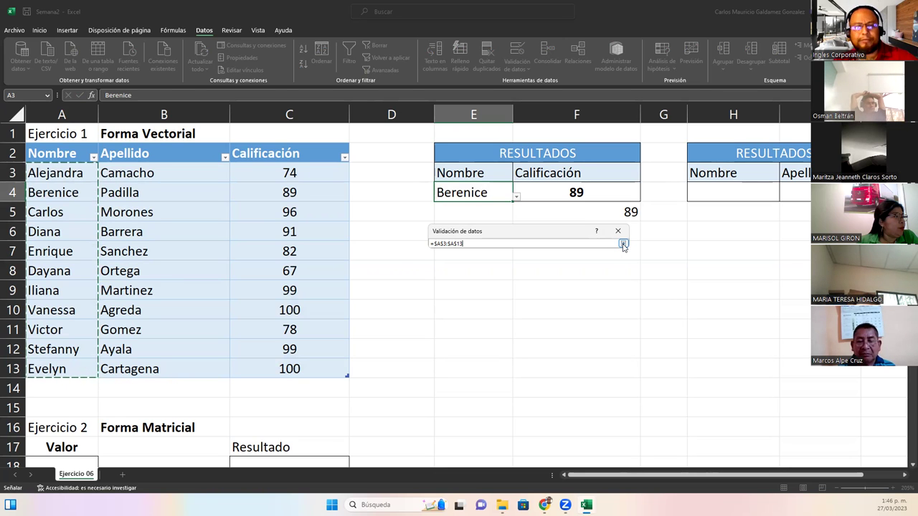
left_click(623, 244)
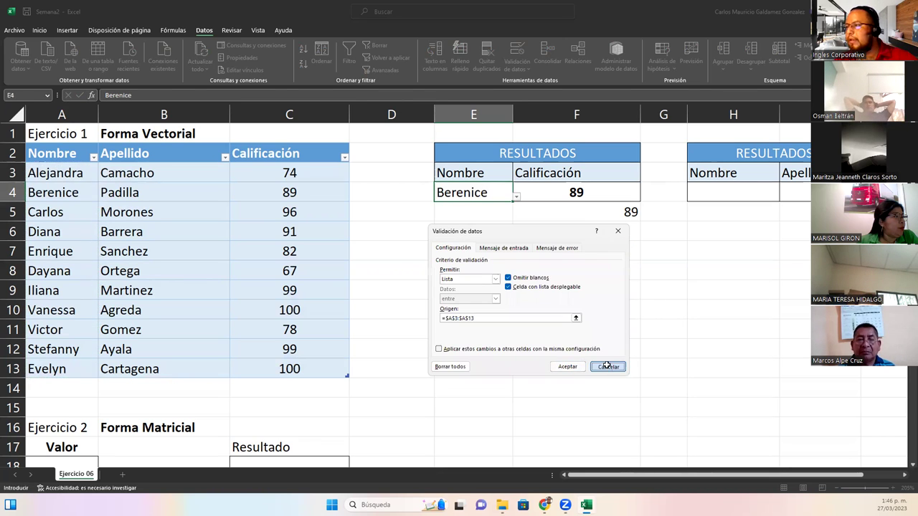
Cancel the validation changes and open F4's BUSCAR formula for editing
left_click(607, 367)
left_click(575, 194)
double_click(576, 194)
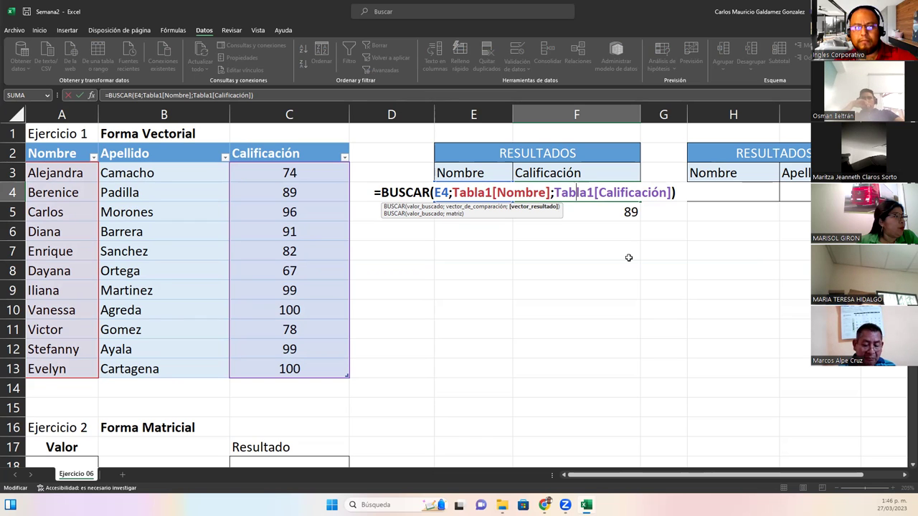
Leave F4's formula unchanged, exit H4 without entering anything, then switch away from Excel
left_click(743, 194)
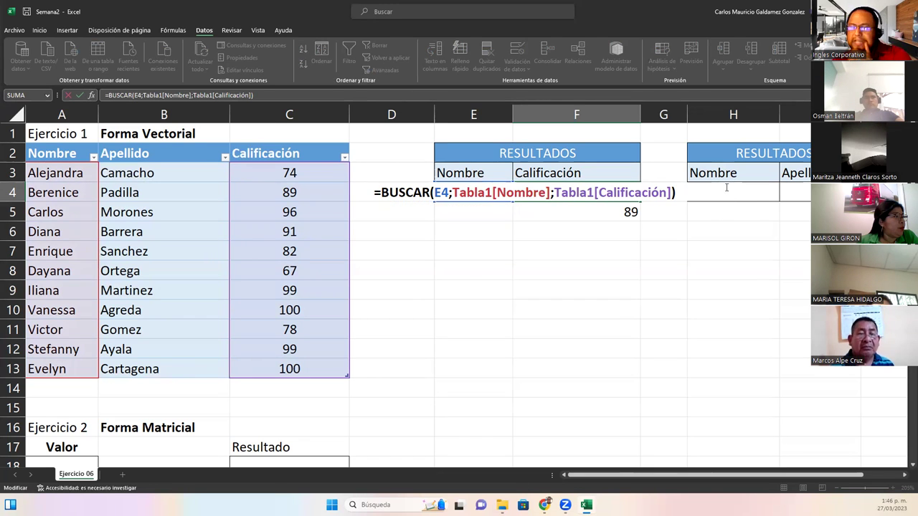
left_click(726, 188)
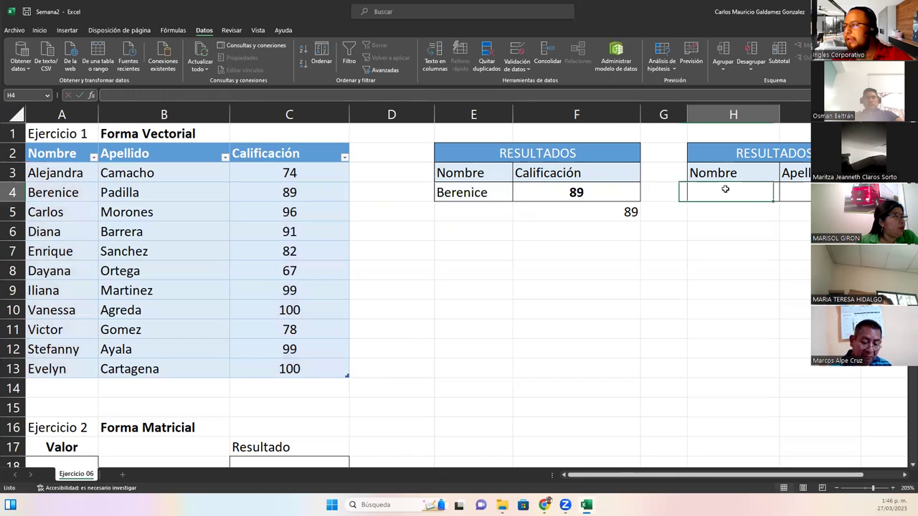
key("Tab")
left_click(748, 196)
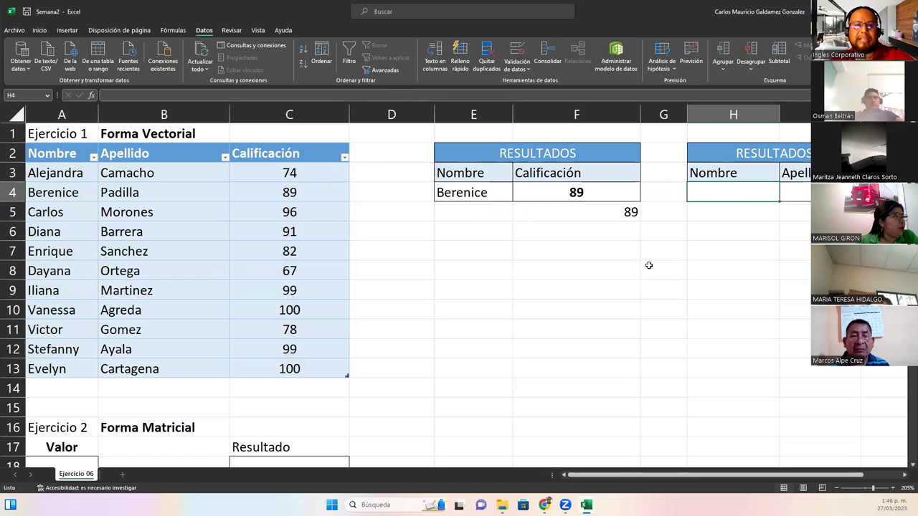
key("Tab")
left_click(755, 195)
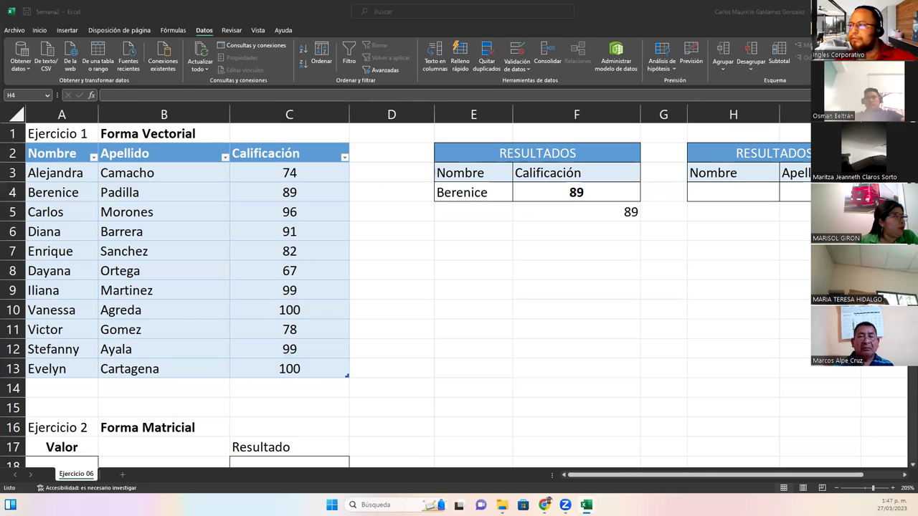
double_click(731, 193)
key("Escape")
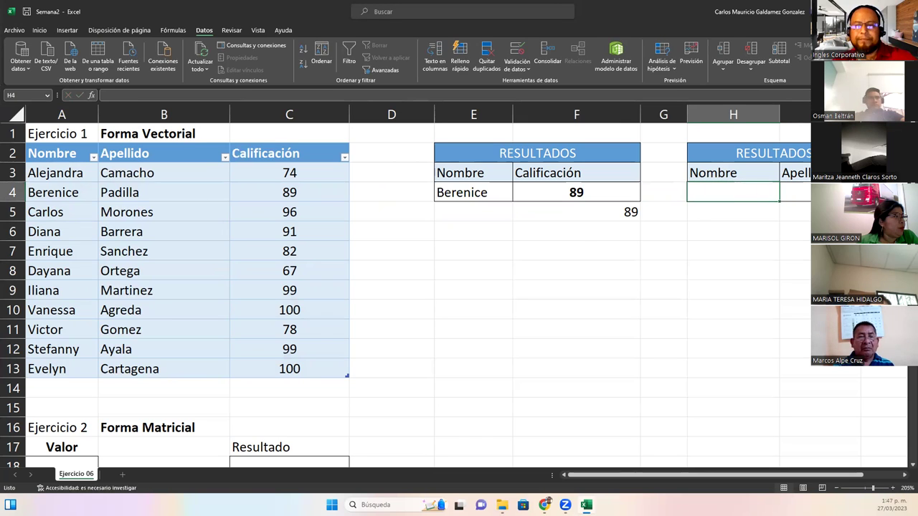
key("alt+Tab")
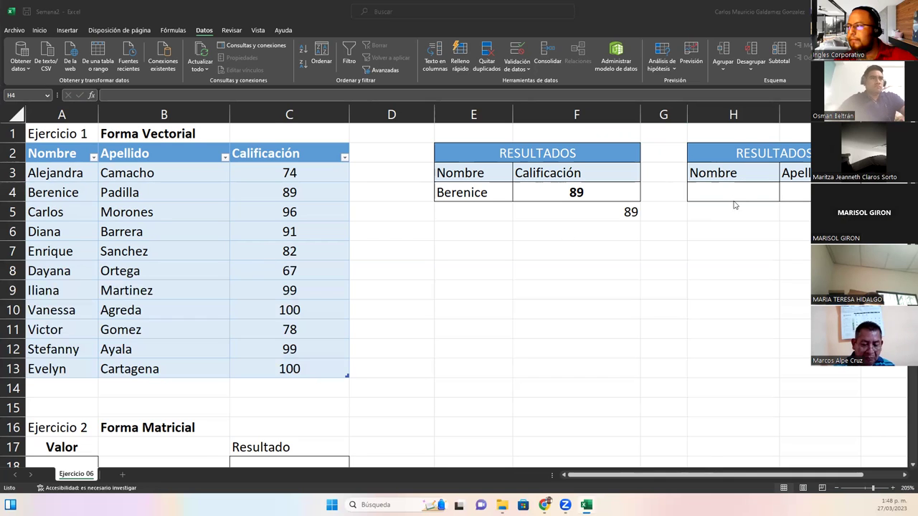
left_click_drag(732, 192, 809, 190)
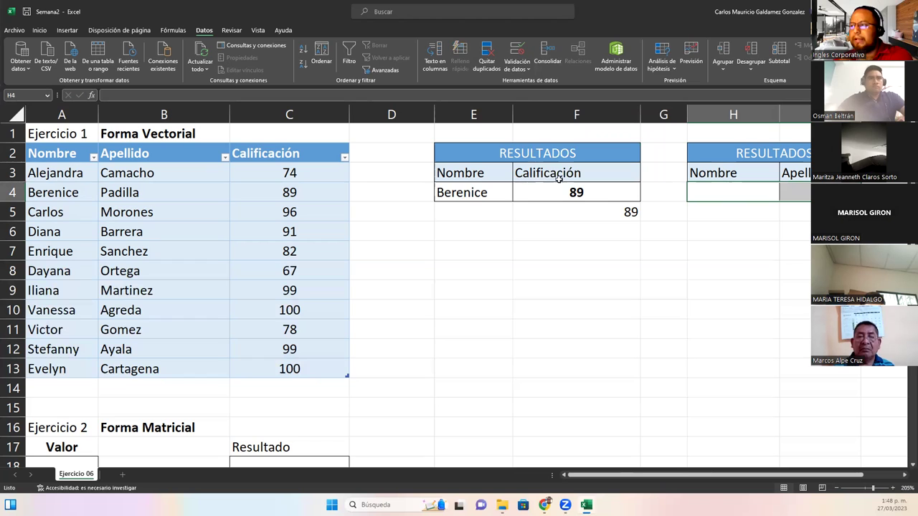
left_click(519, 190)
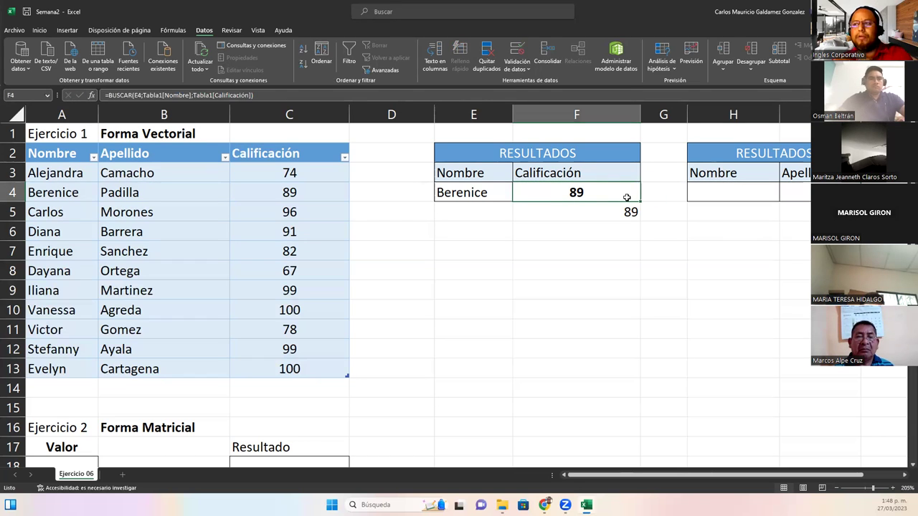
left_click(789, 190)
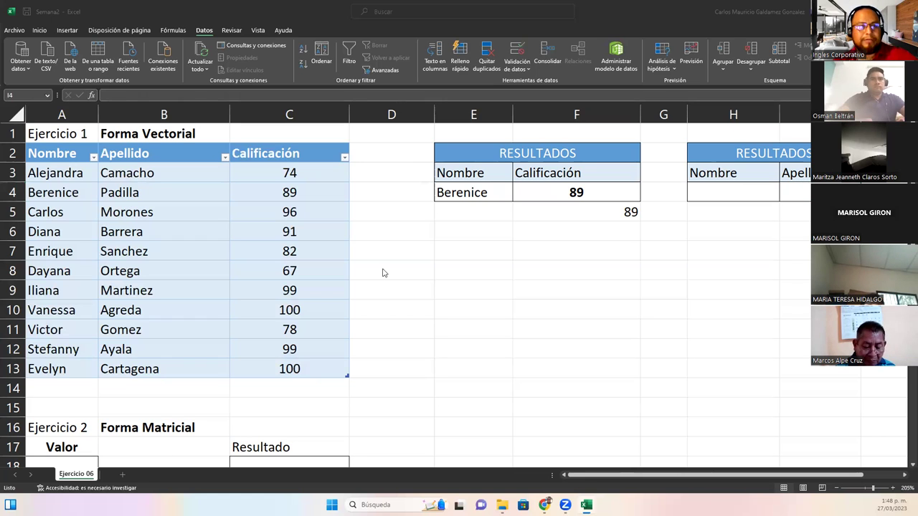
left_click(552, 199)
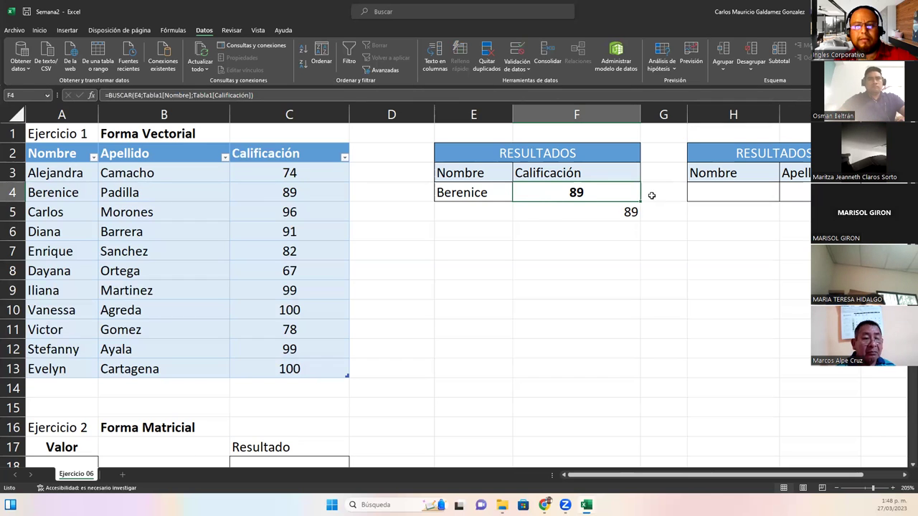
left_click(709, 189)
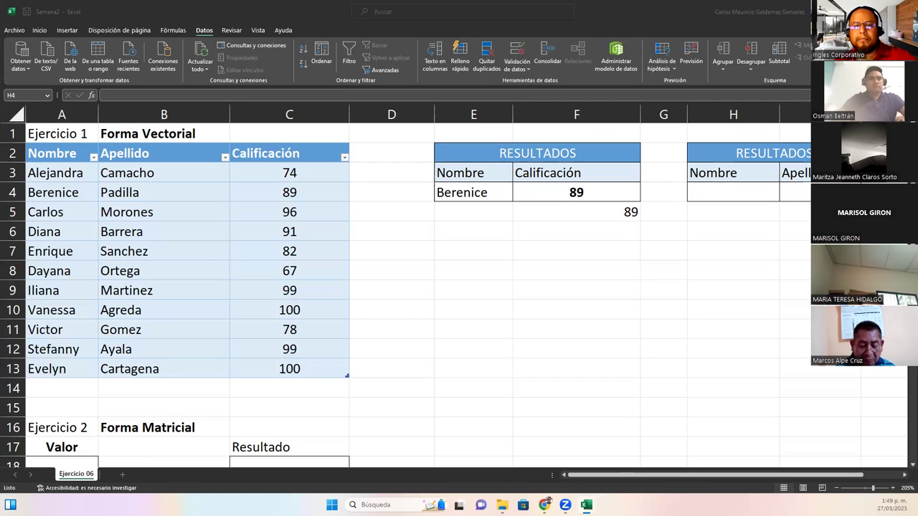
Copy E4's Berenice name dropdown into H4 and open H4's name list
double_click(717, 193)
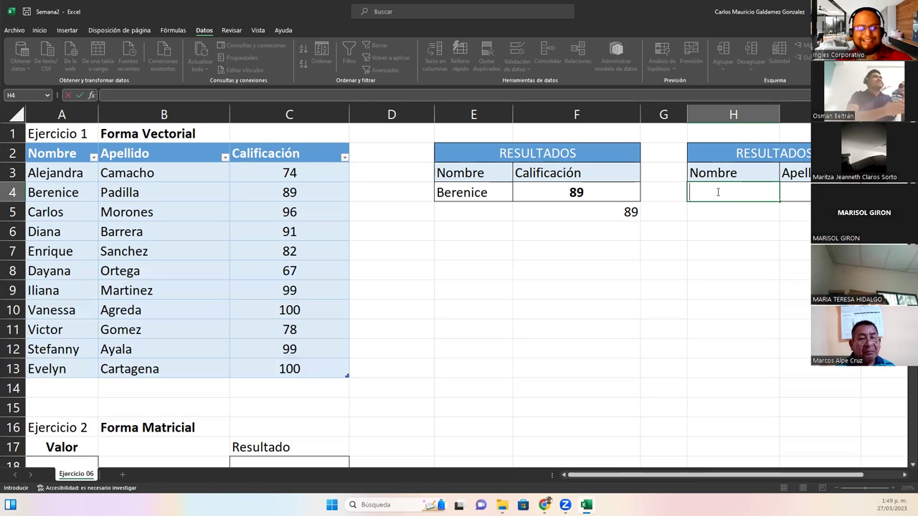
key("Escape")
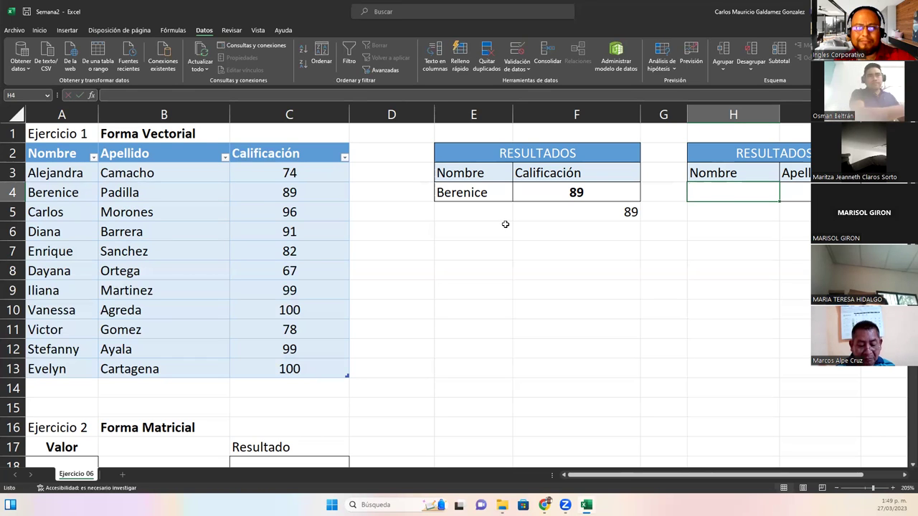
left_click(471, 192)
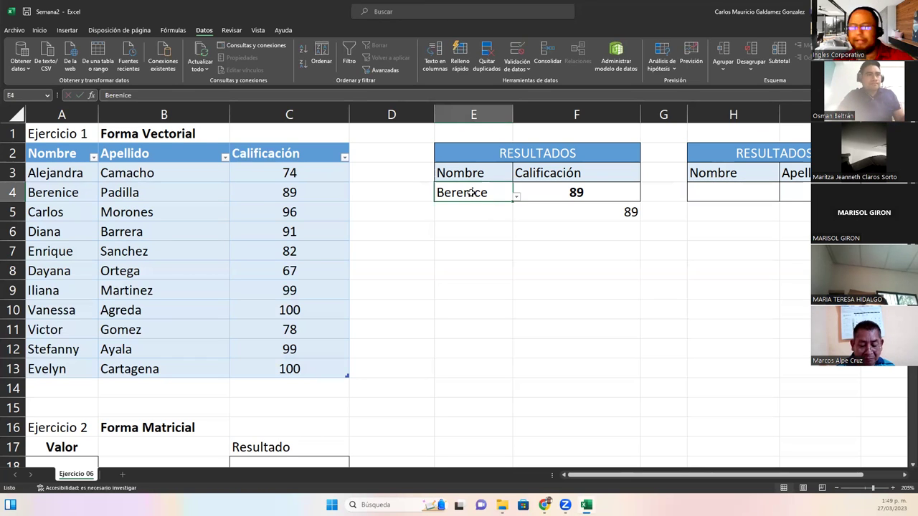
key("ctrl+c")
left_click(702, 192)
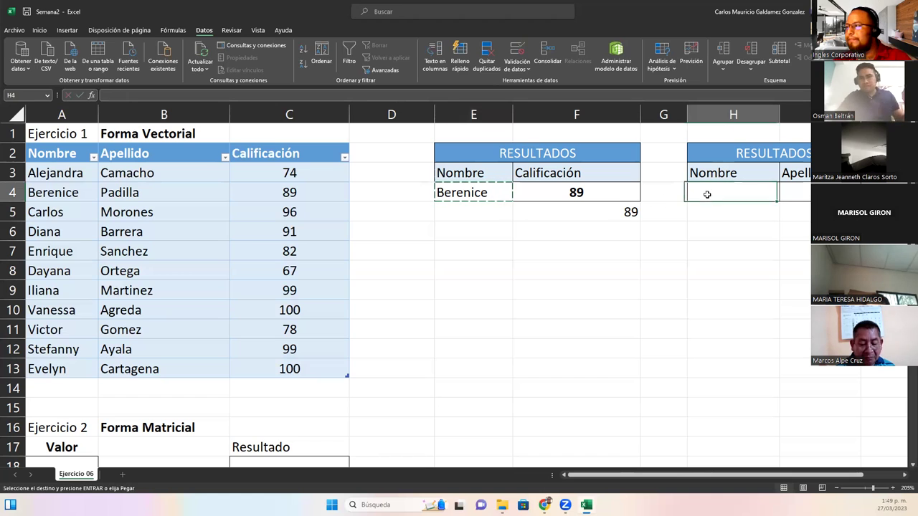
key("ctrl+v")
key("ctrl")
key("Escape")
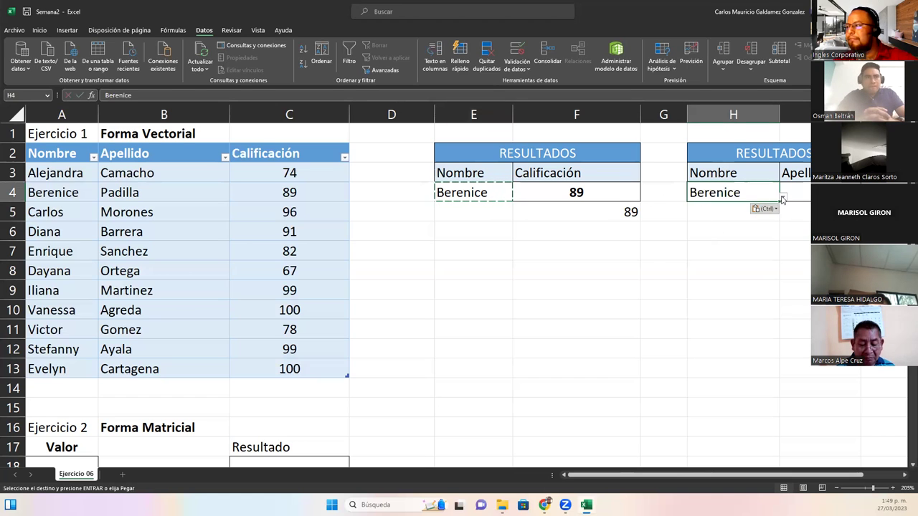
left_click(783, 198)
Close H4's list on Berenice and copy F4's BUSCAR formula into I4
left_click_drag(773, 247, 793, 230)
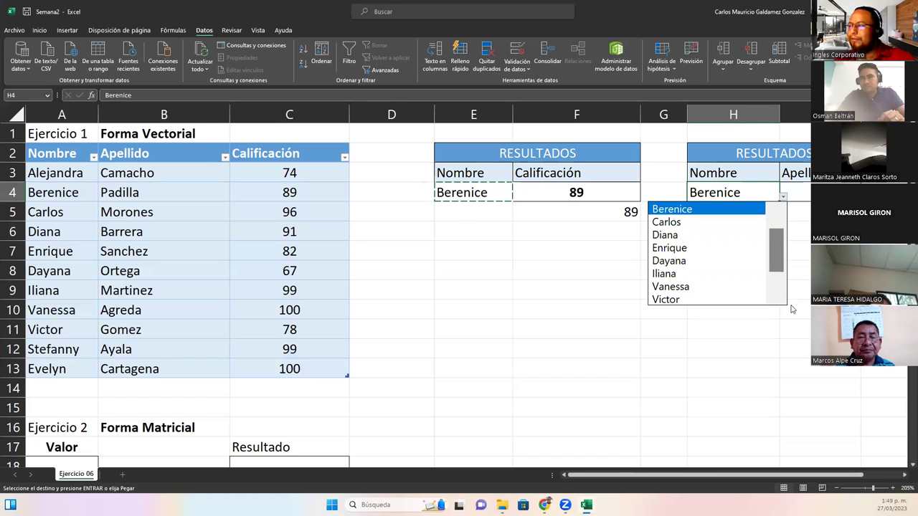
left_click_drag(793, 307, 774, 290)
scroll(717, 251, "up", 5)
scroll(688, 258, "down", 5)
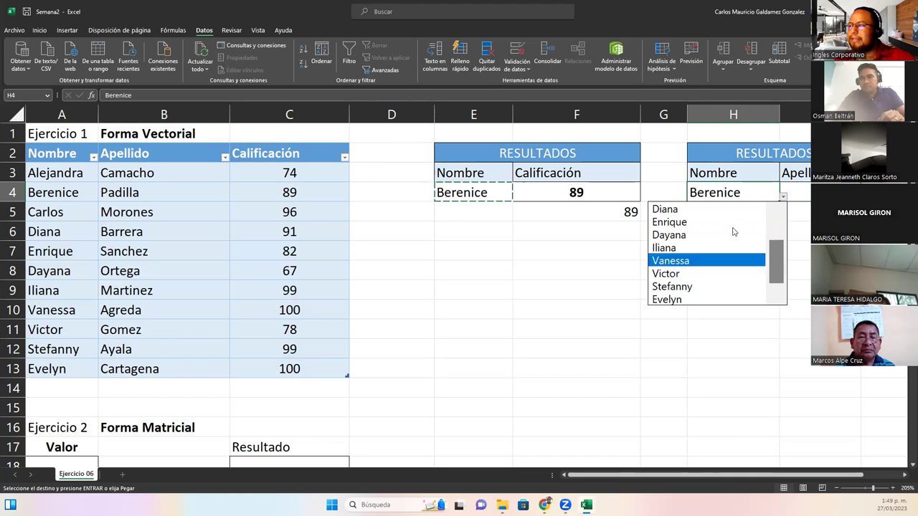
left_click(746, 197)
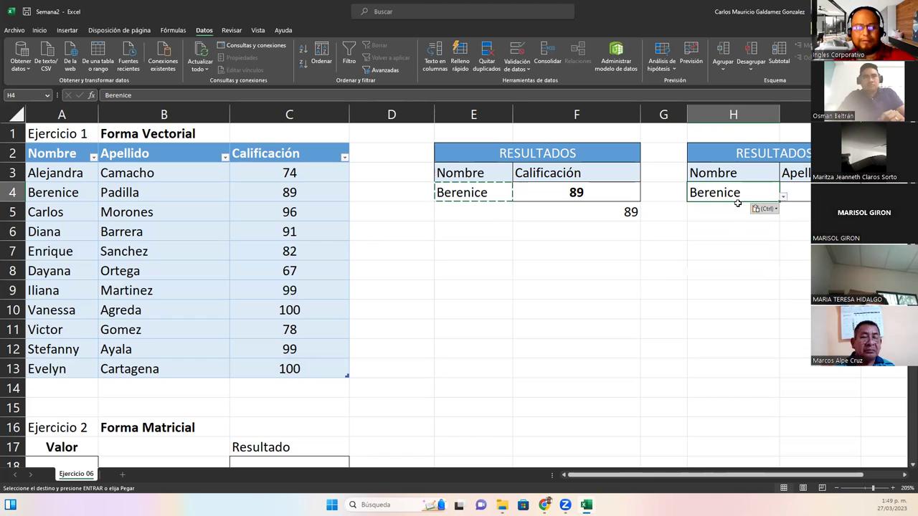
key("Escape")
left_click(556, 192)
key("ctrl+c")
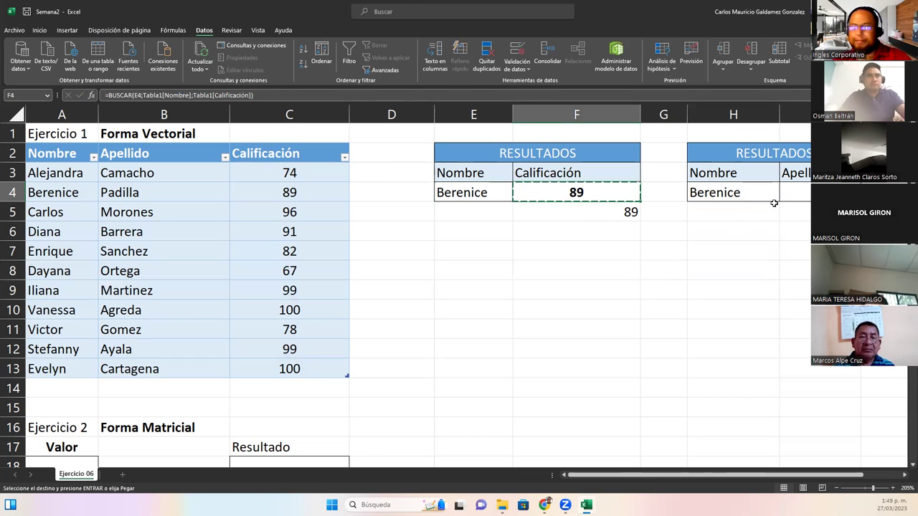
left_click(803, 192)
key("ctrl+v")
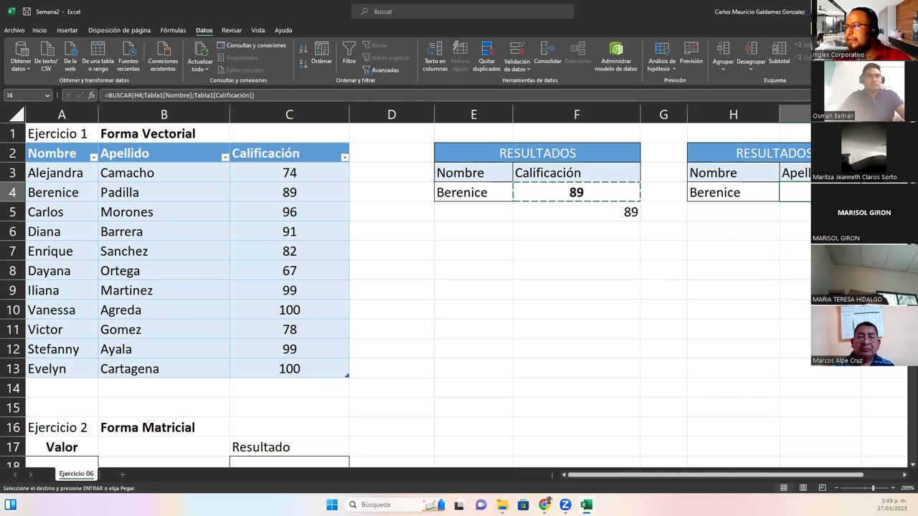
Change I4's formula to return Tabla1[Apellido] instead of Tabla1[Calificación]
double_click(795, 192)
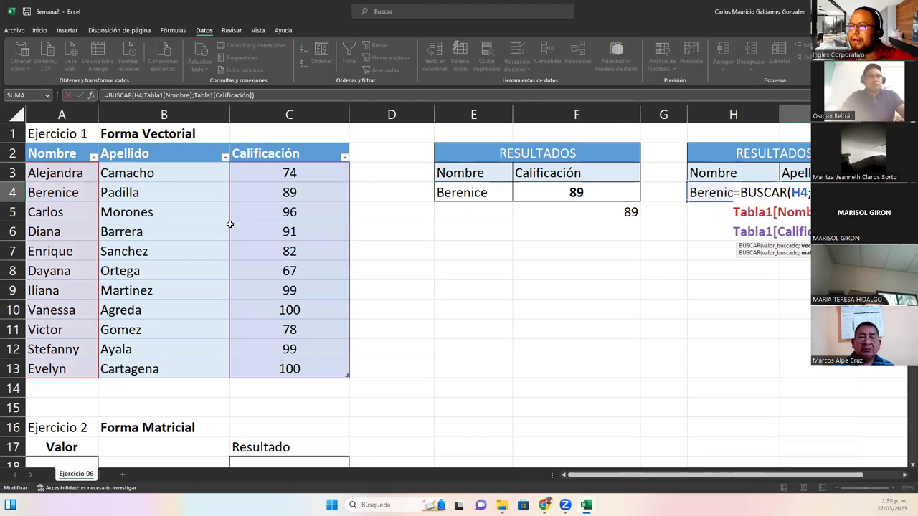
left_click(350, 223)
left_click(334, 178)
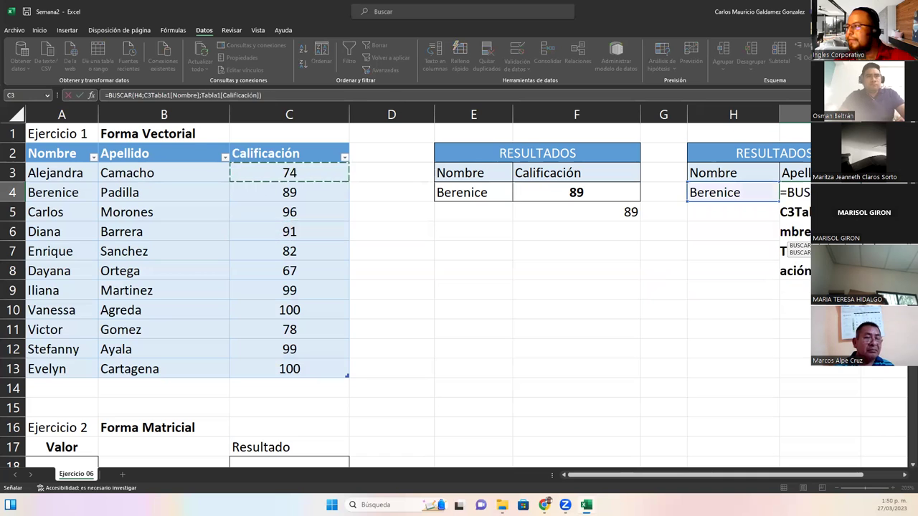
key("Escape")
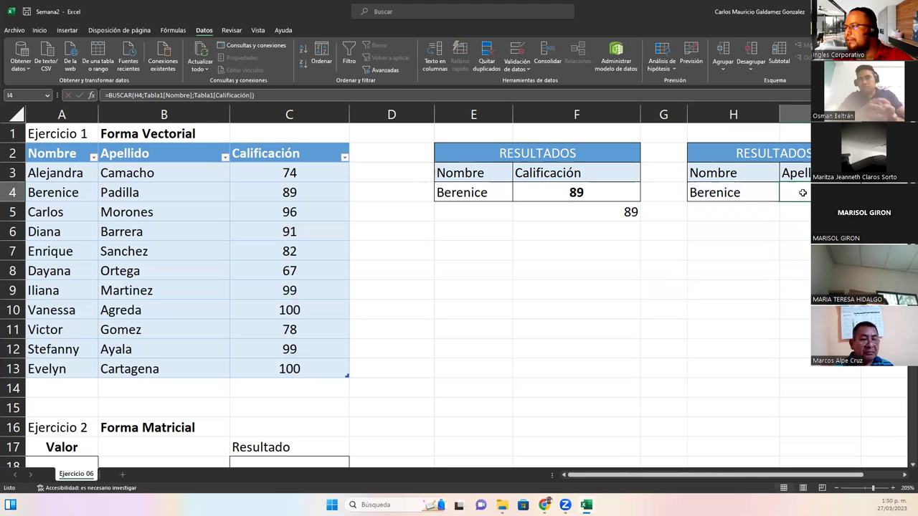
double_click(802, 192)
left_click_drag(777, 233, 812, 233)
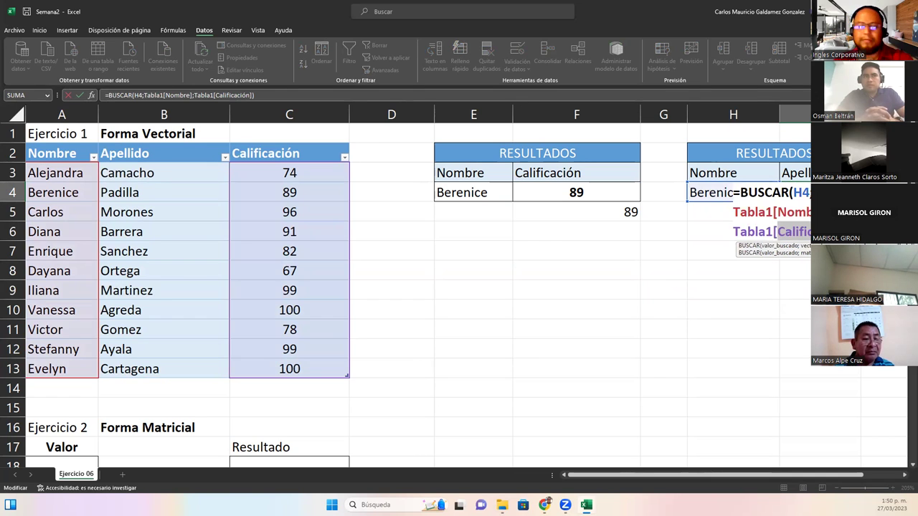
type("Apellido")
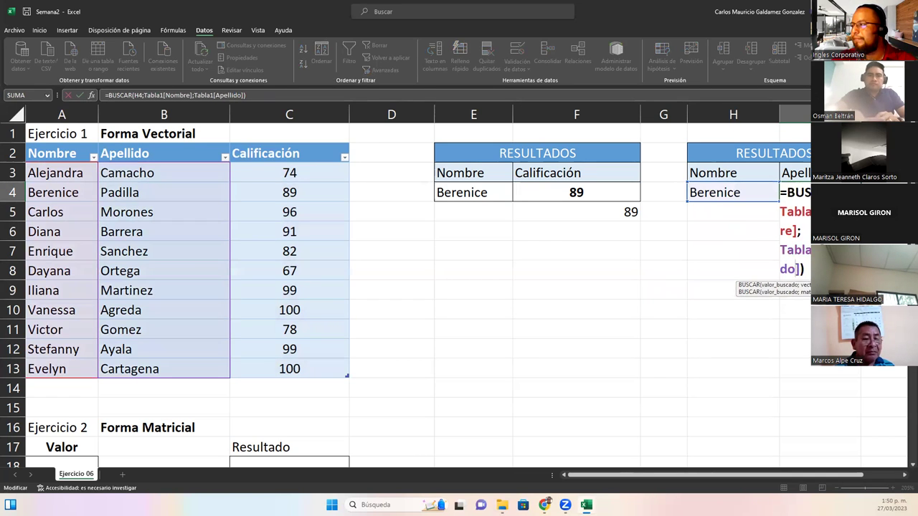
key("Return")
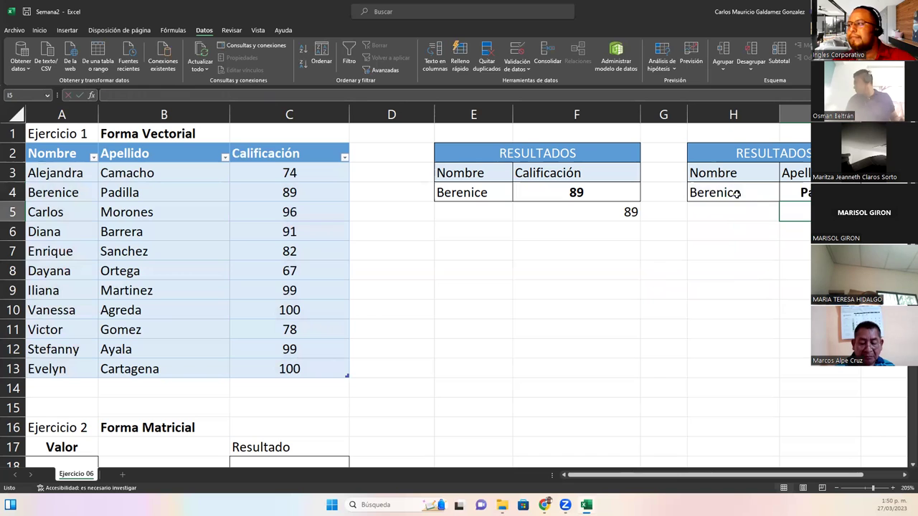
Pick Alejandra, then Enrique in H4 and check I4's surname formula
left_click(736, 194)
left_click(783, 198)
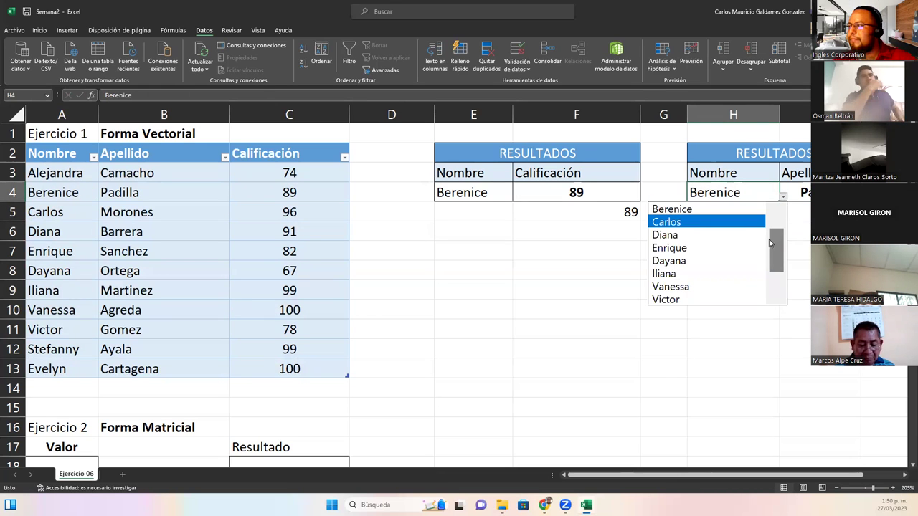
left_click_drag(770, 244, 770, 218)
left_click(701, 209)
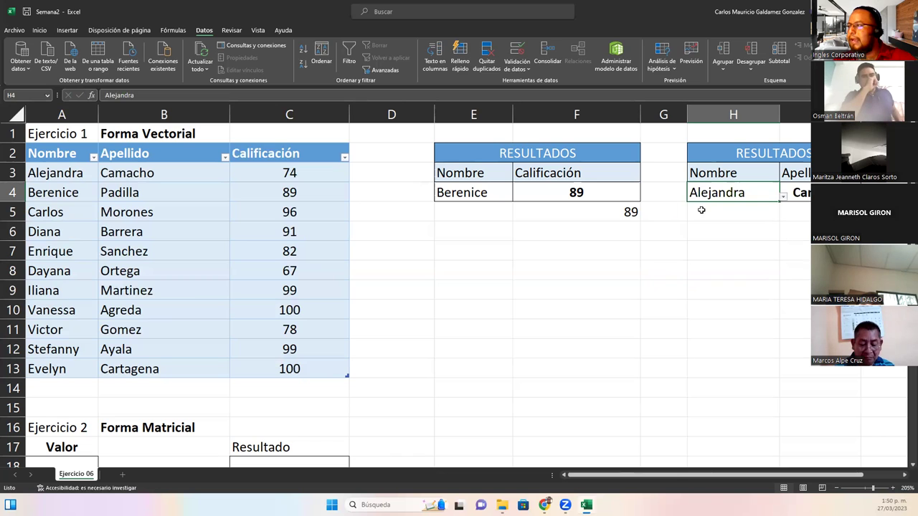
left_click(783, 196)
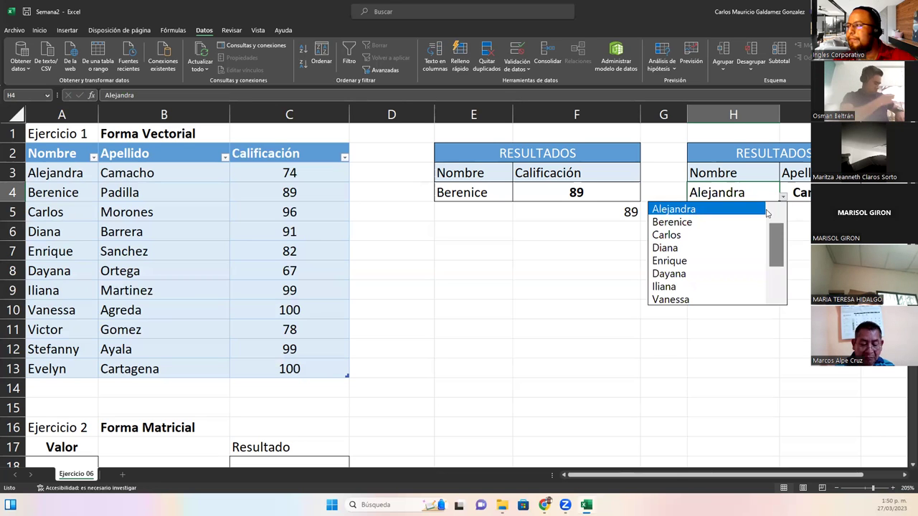
left_click(686, 261)
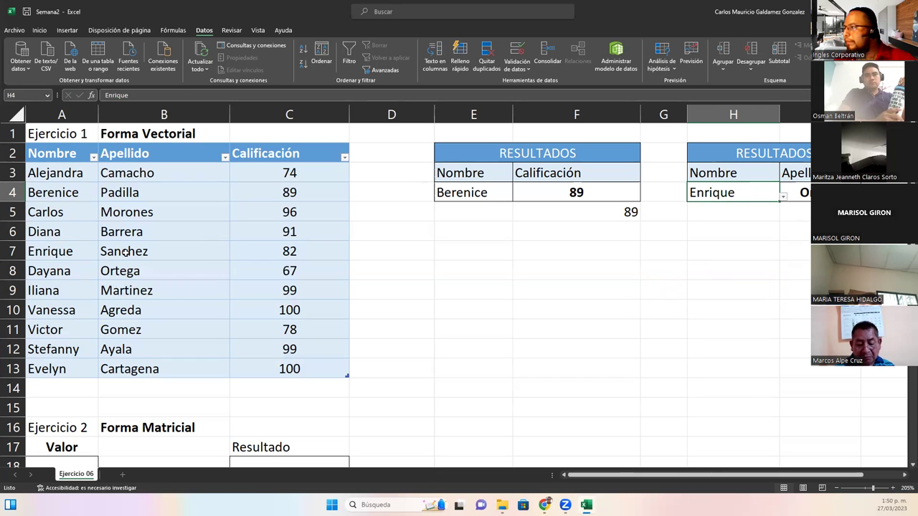
left_click(788, 199)
left_click(751, 194)
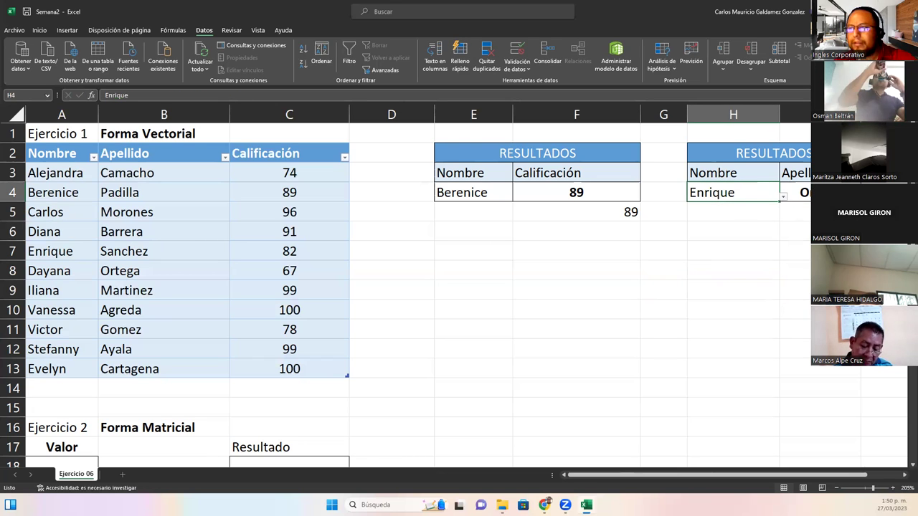
key("Right")
key("F2")
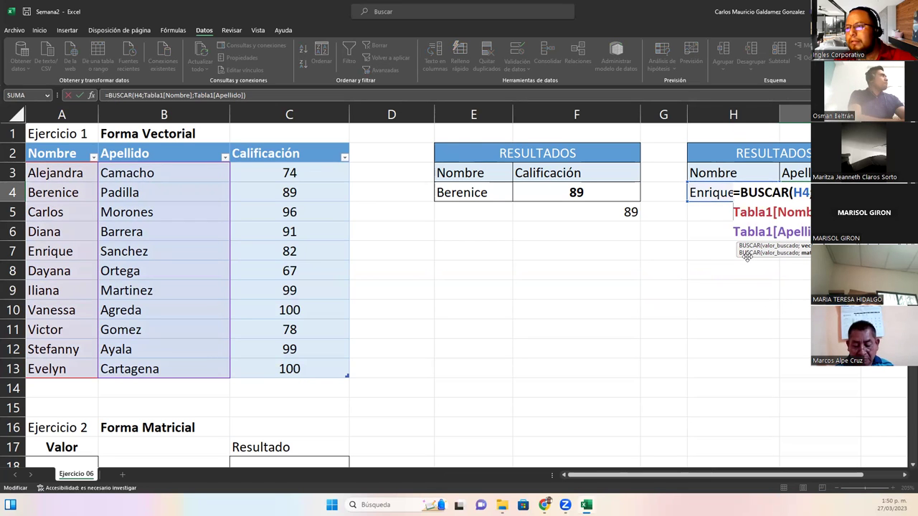
left_click(720, 194)
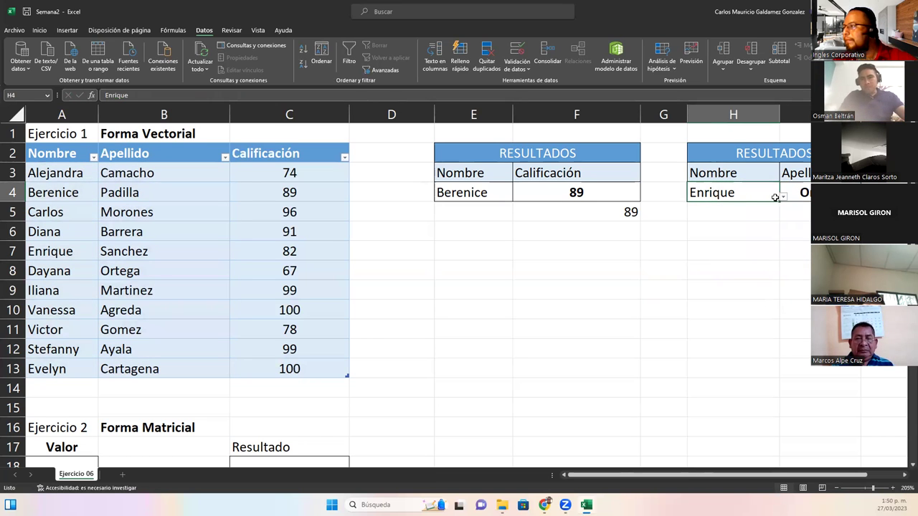
Switch H4 through Alejandra, Berenice, Carlos and Dayana to check I4's surname results
left_click(782, 197)
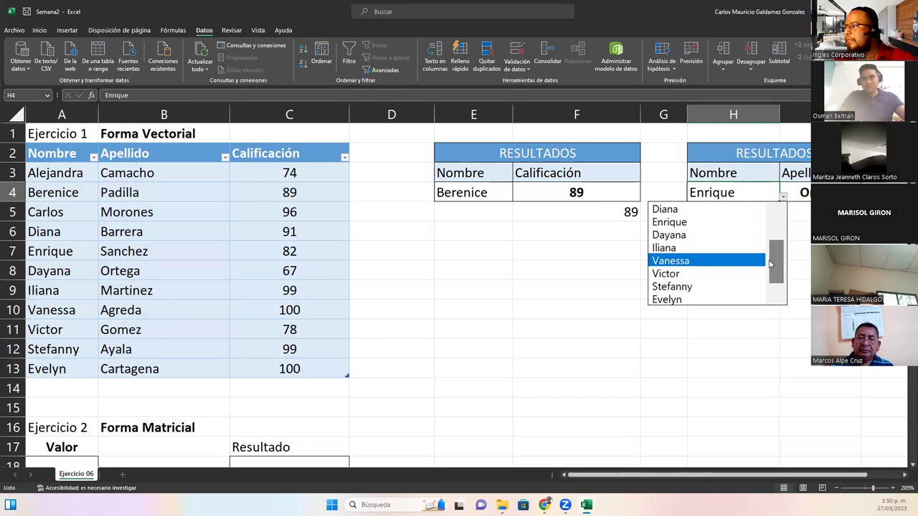
scroll(771, 264, "up", 1)
left_click(665, 210)
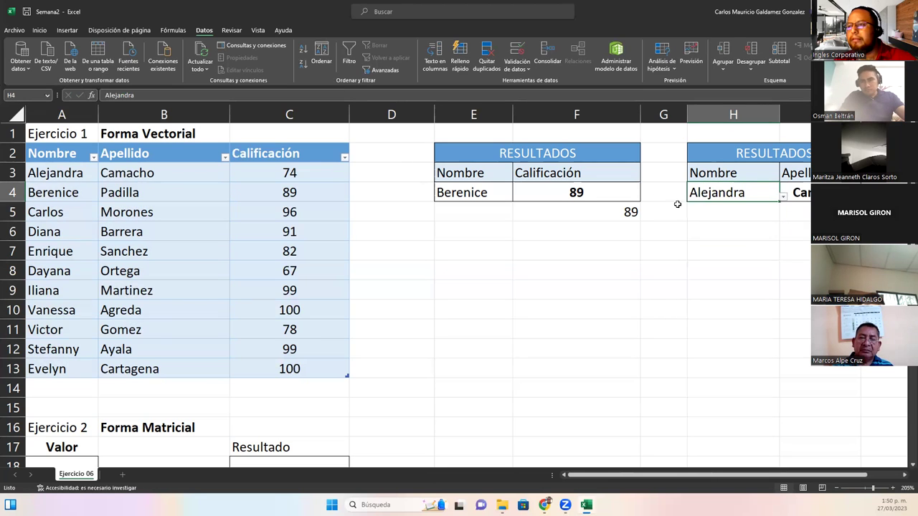
left_click(784, 194)
left_click(772, 195)
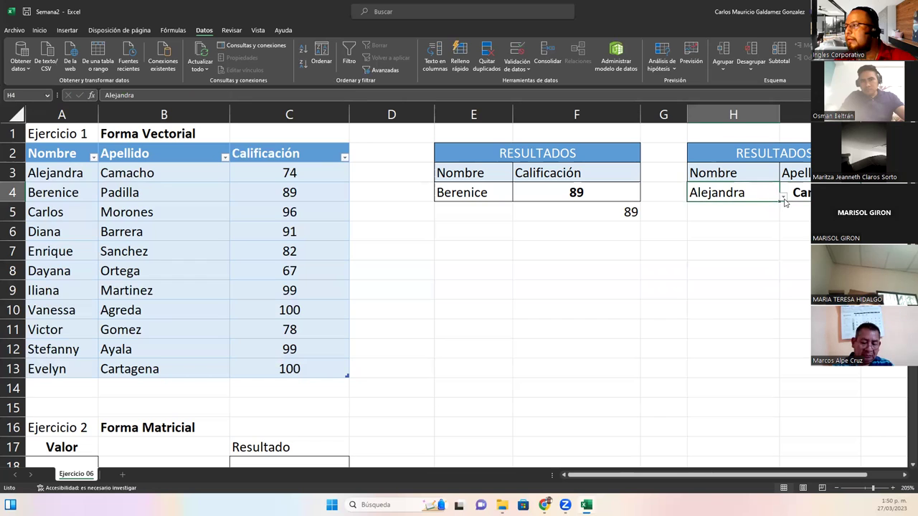
left_click(784, 198)
left_click(728, 223)
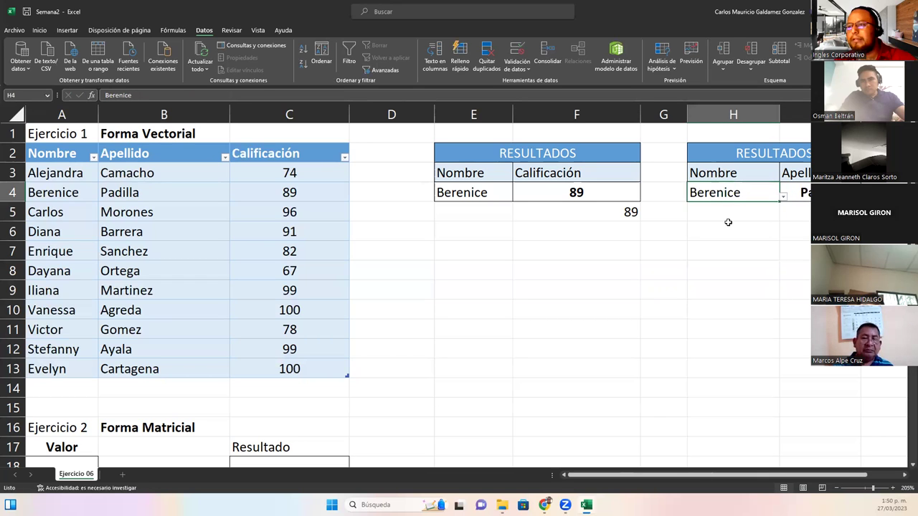
left_click(784, 199)
left_click(731, 223)
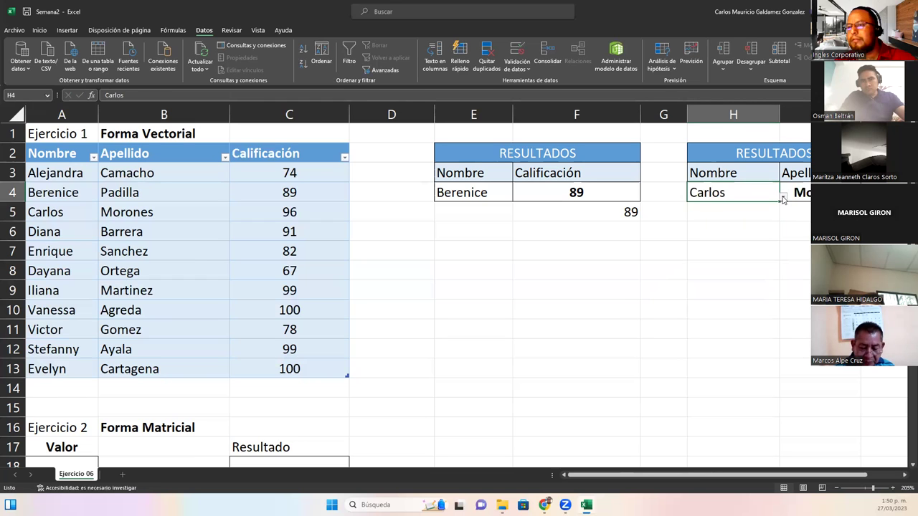
left_click(783, 198)
left_click(713, 253)
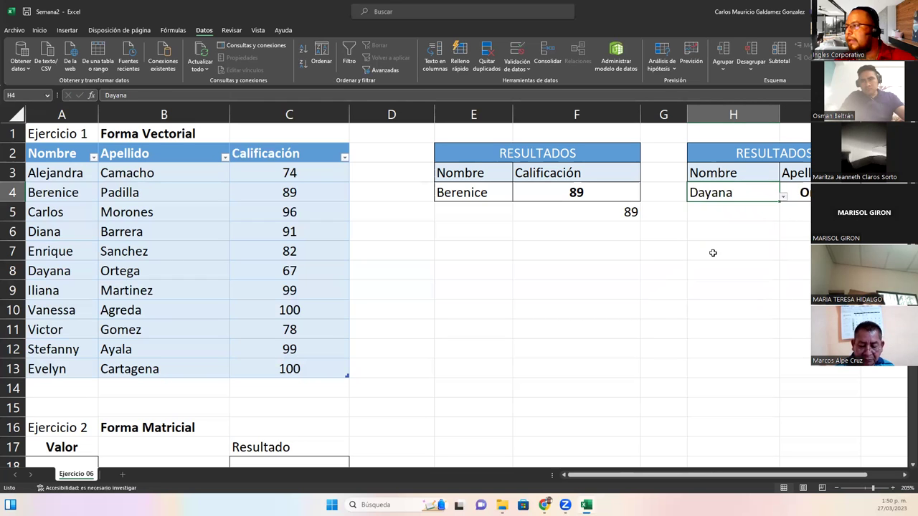
Choose Iliana, then Enrique in H4 and open I4's formula
left_click(786, 203)
left_click(756, 199)
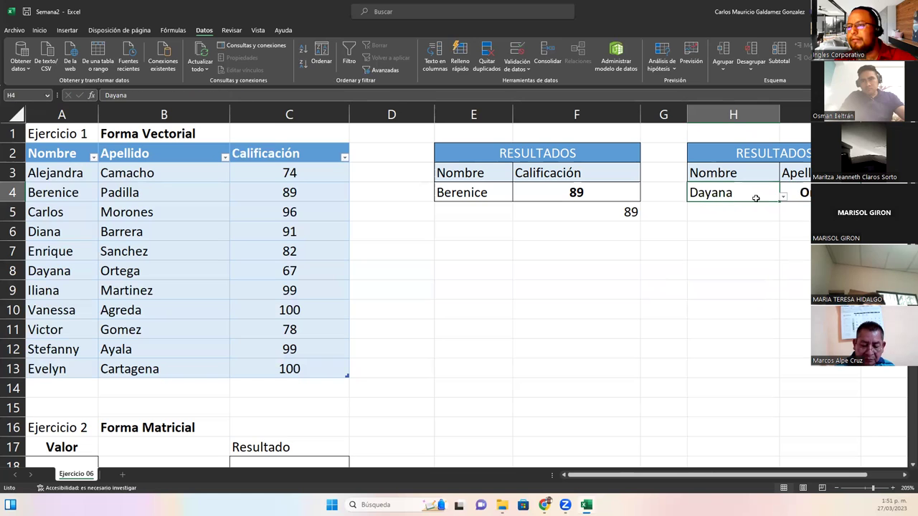
left_click(783, 197)
left_click(733, 245)
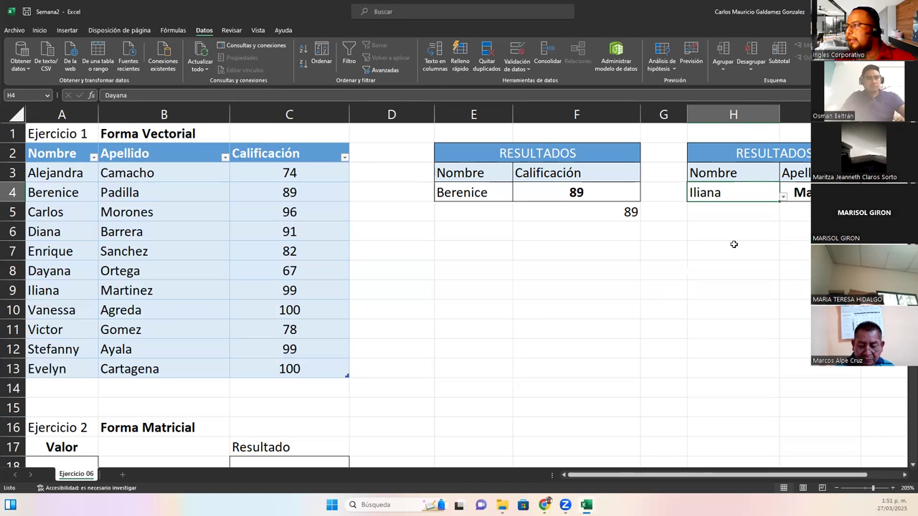
left_click(783, 199)
left_click(707, 220)
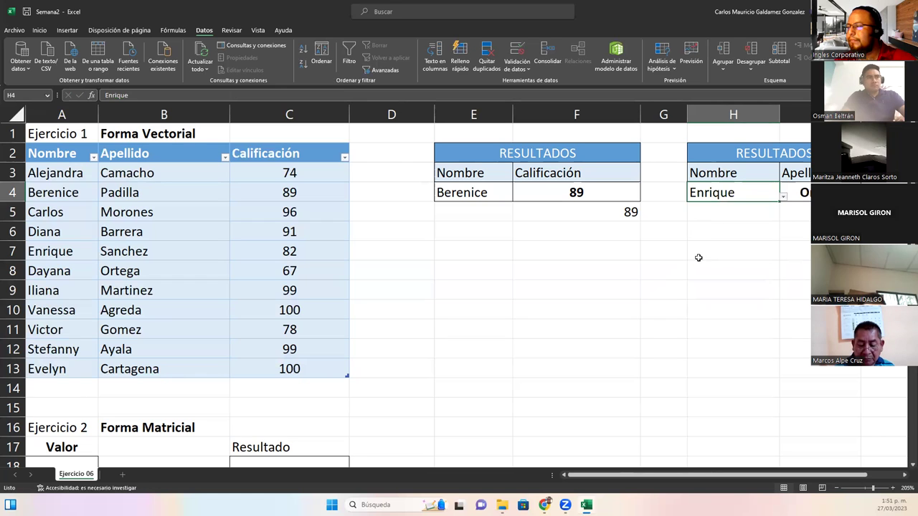
double_click(788, 195)
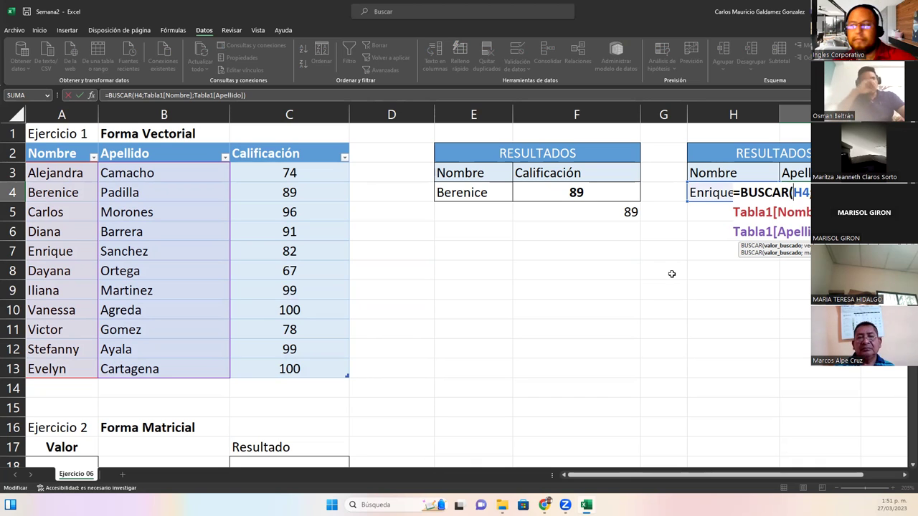
Exit I4's formula unchanged, delete the leftover 89 in F5, then select B11
left_click(527, 260)
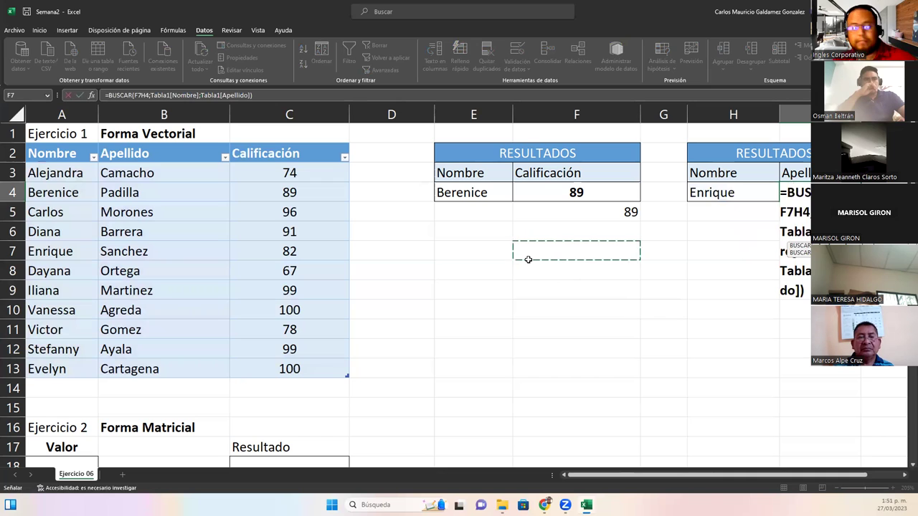
key("Escape")
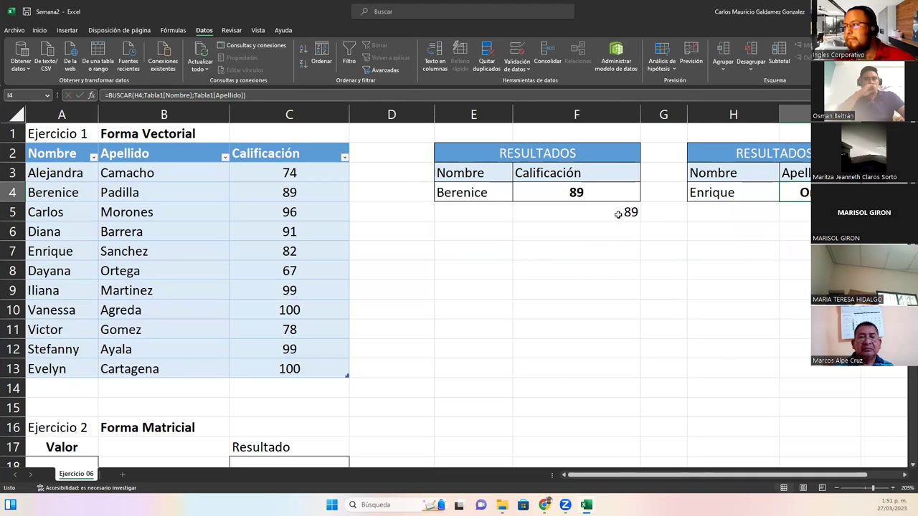
left_click(617, 213)
key("Delete")
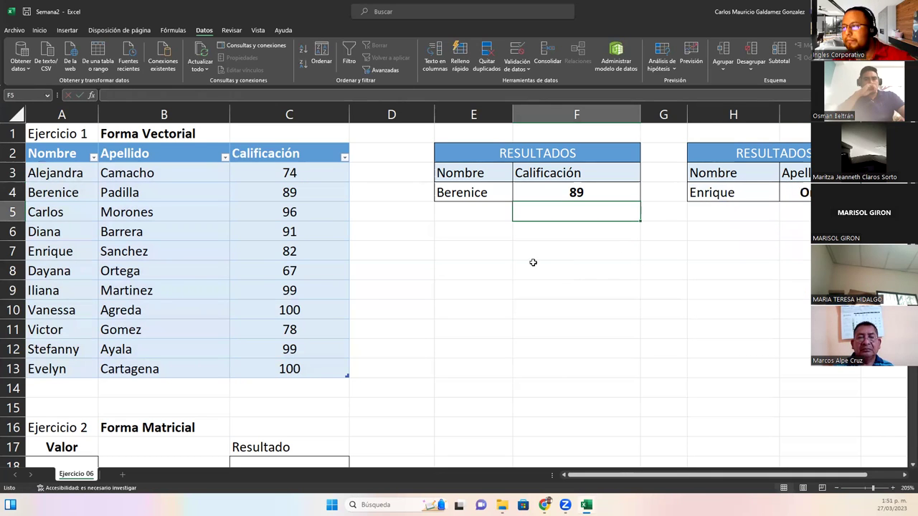
left_click(111, 329)
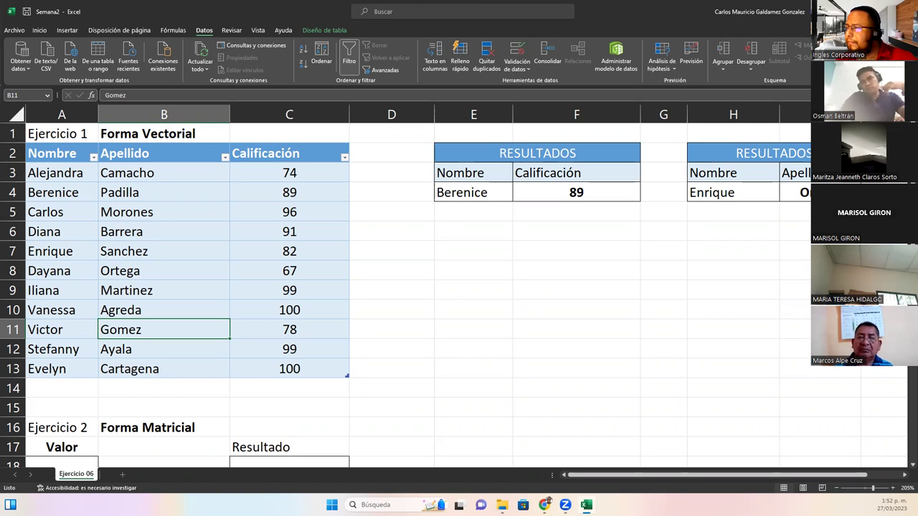
left_click(607, 191)
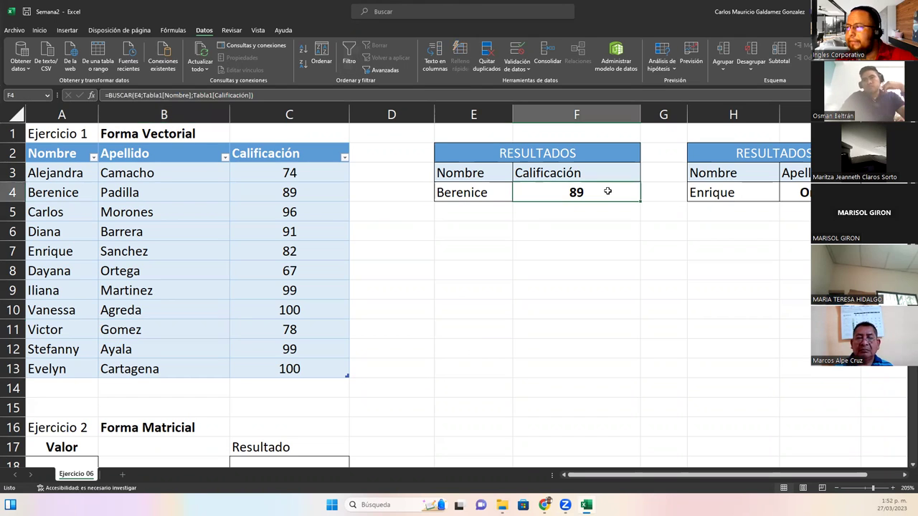
double_click(607, 191)
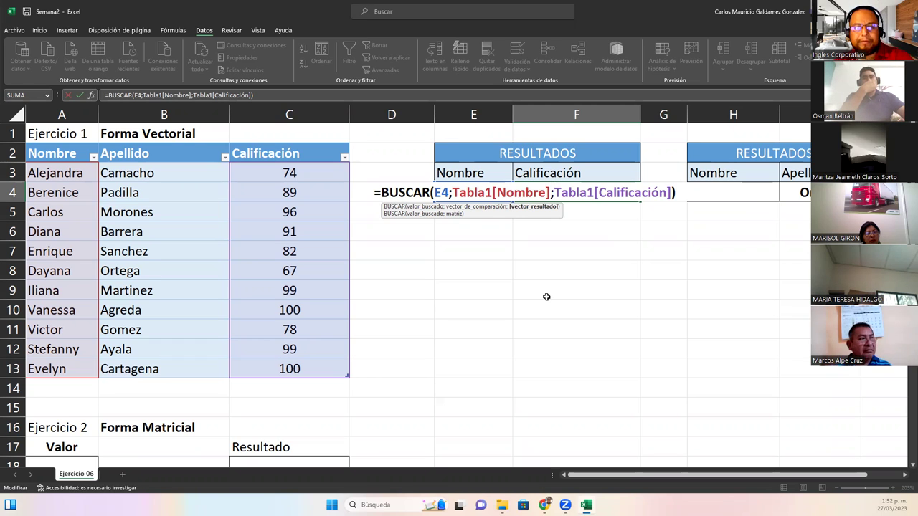
left_click(576, 192)
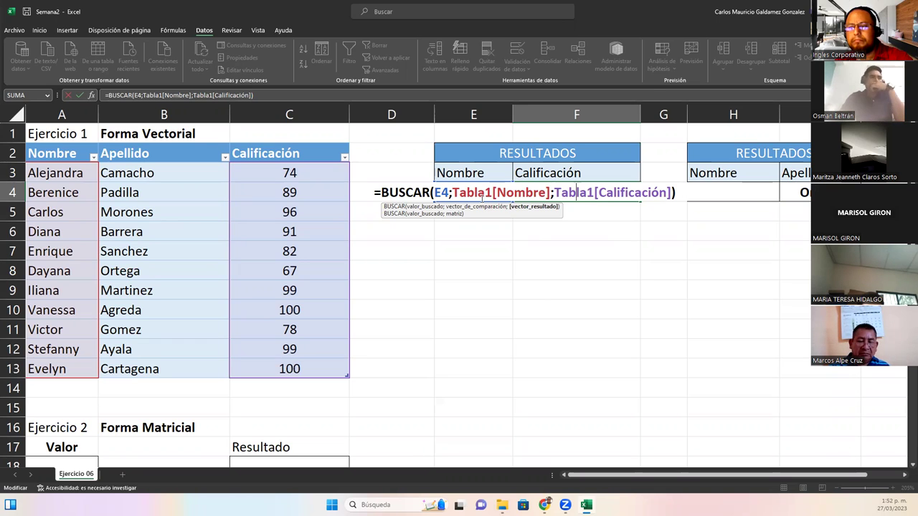
key("ctrl+Return")
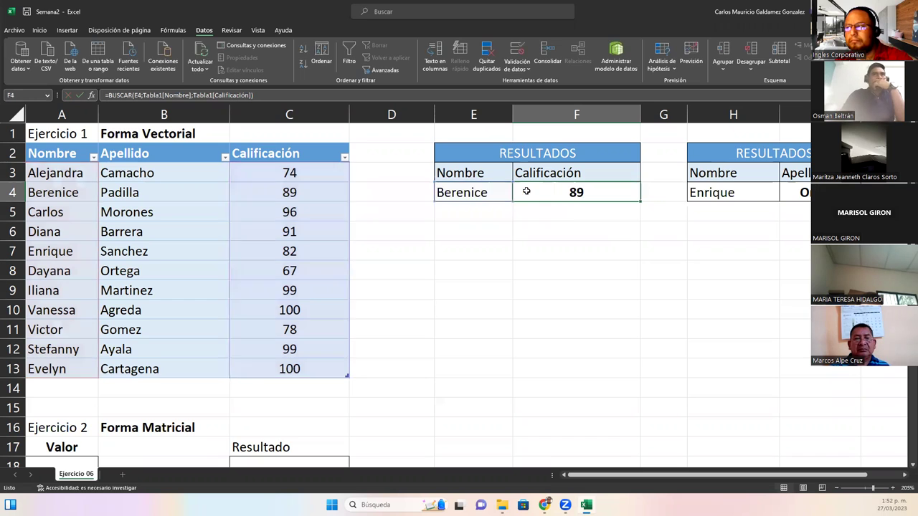
scroll(398, 264, "down", 1)
Scroll down to the Ejercicio 2 section and select cells A16 and B16
scroll(397, 265, "down", 2)
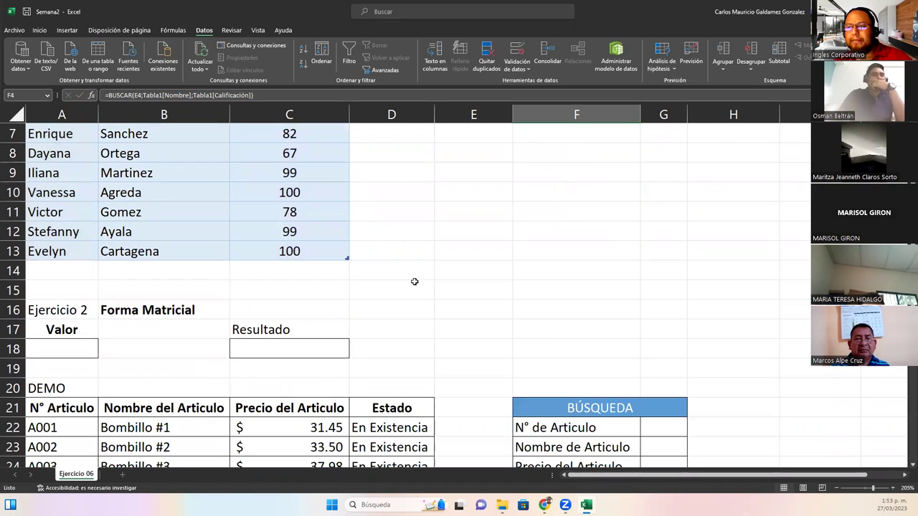
scroll(481, 279, "up", 2)
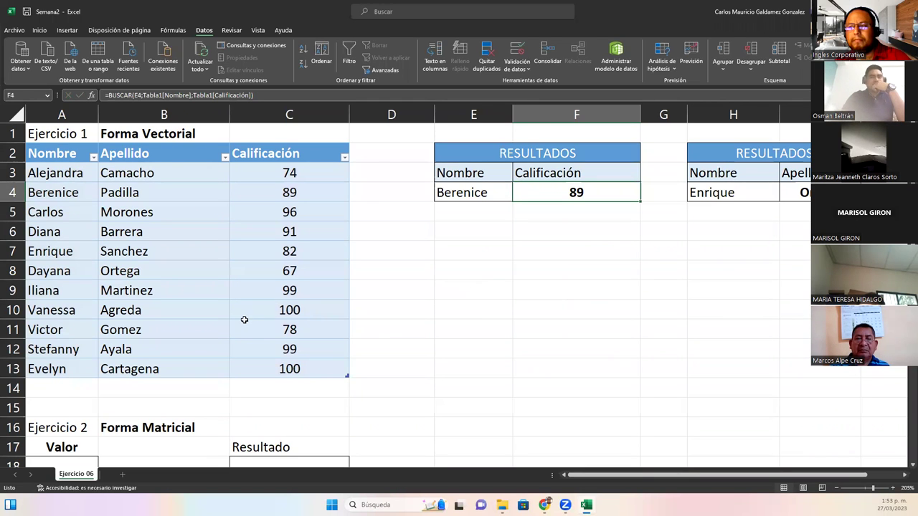
scroll(255, 332, "down", 1)
scroll(255, 332, "down", 3)
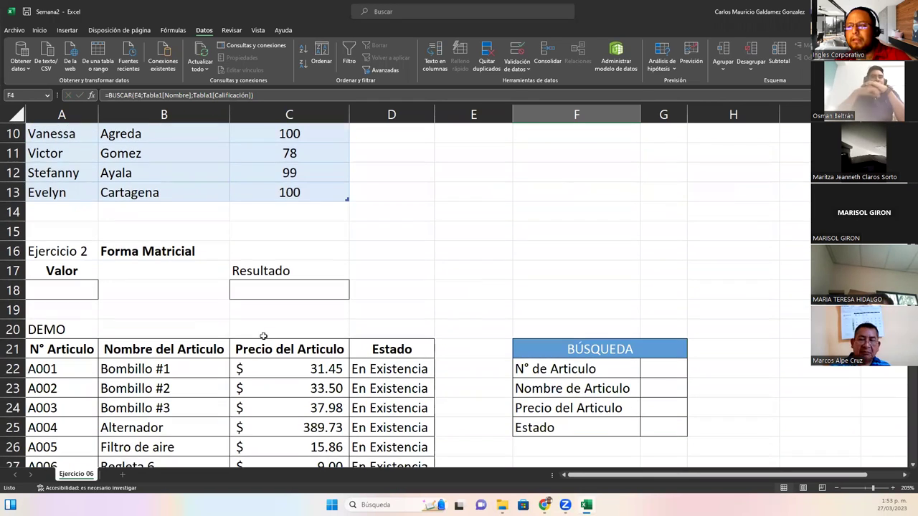
left_click(41, 257)
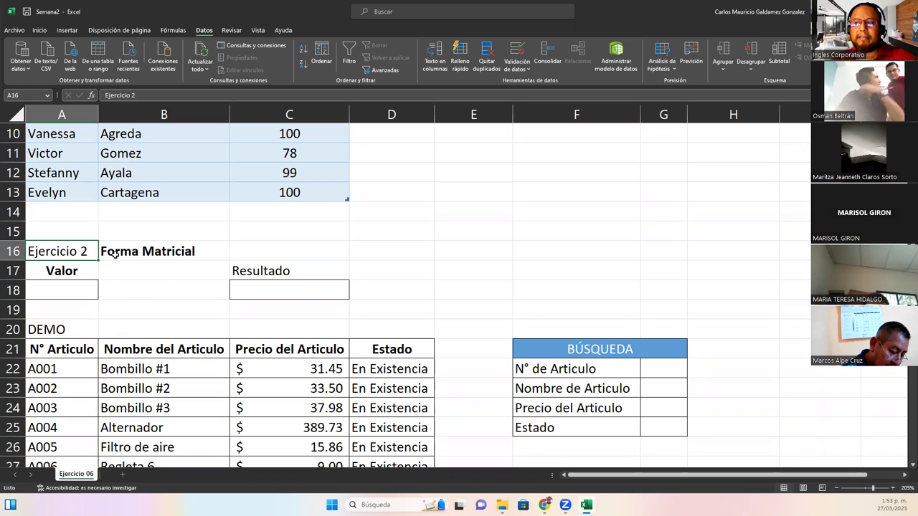
left_click(115, 255)
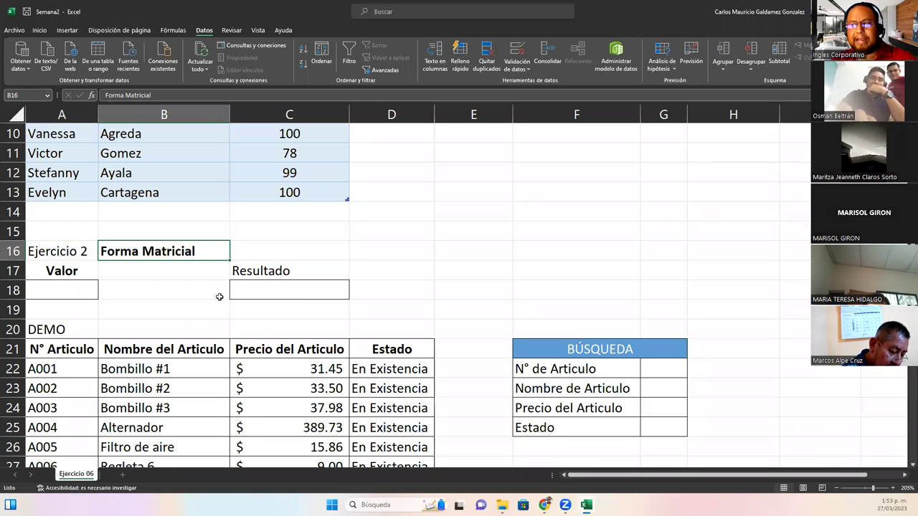
left_click(288, 289)
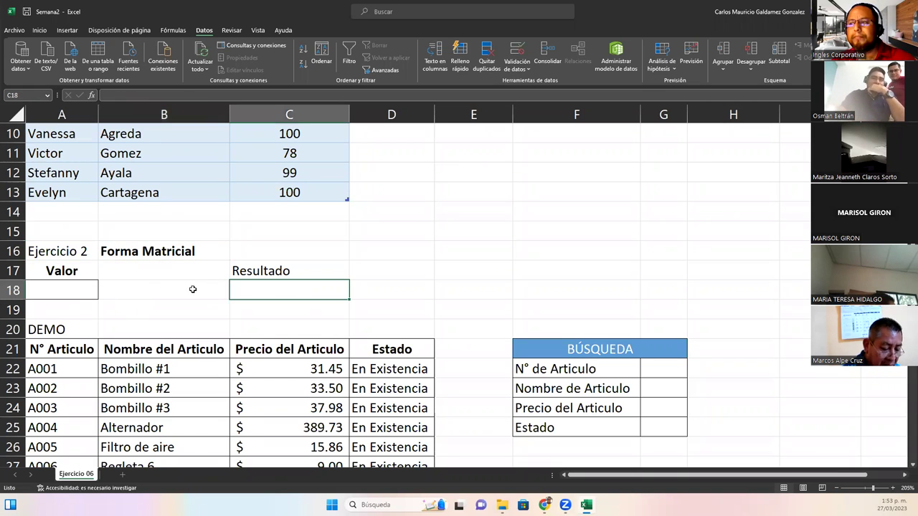
double_click(68, 289)
left_click(152, 293)
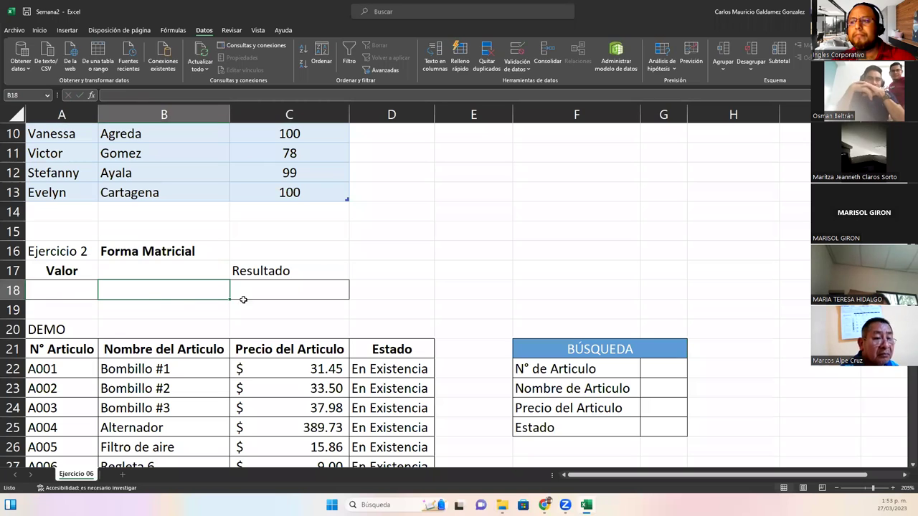
left_click(261, 293)
left_click(53, 290)
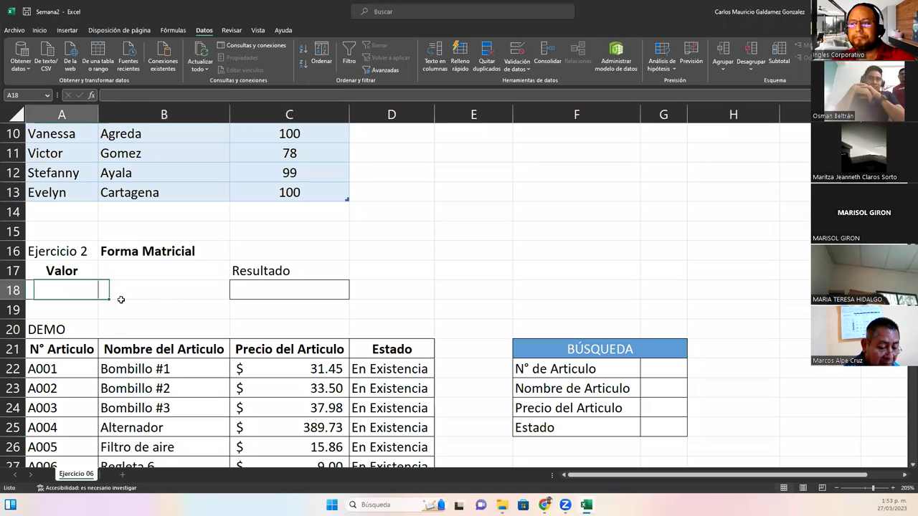
left_click(236, 294)
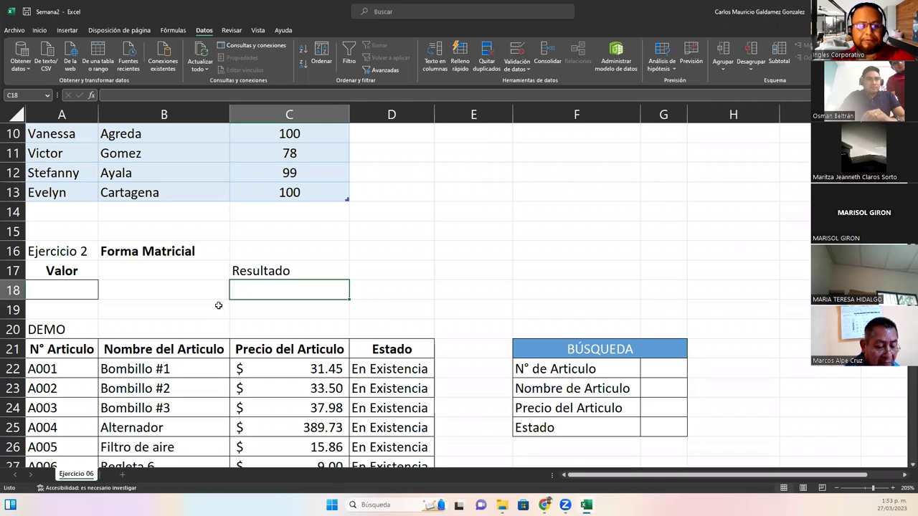
Enter =BUSCAR(A18;{"A","E","I","O","U";1,2,3,4,5}) in C18
type("=")
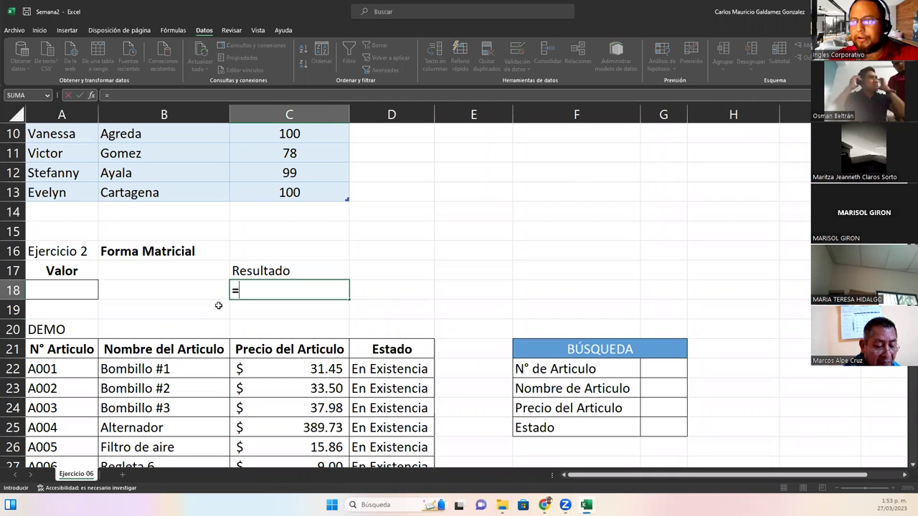
type("busca")
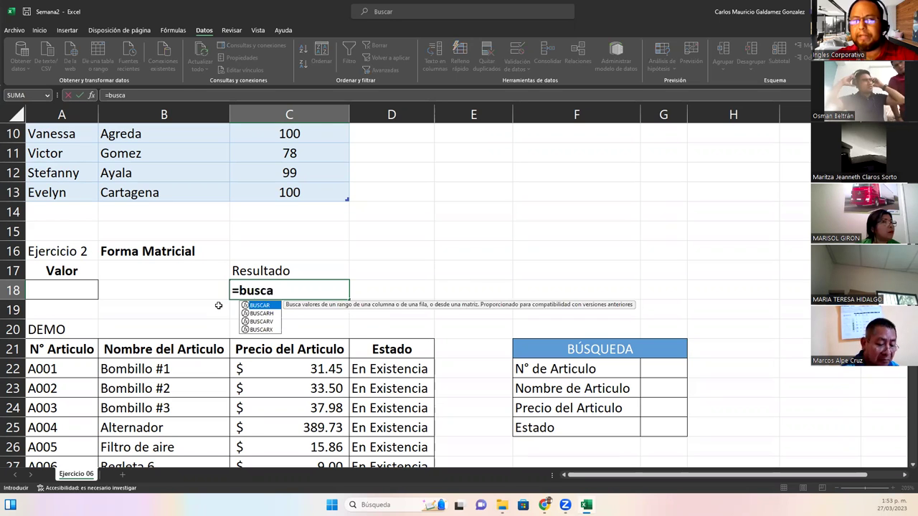
key("Tab")
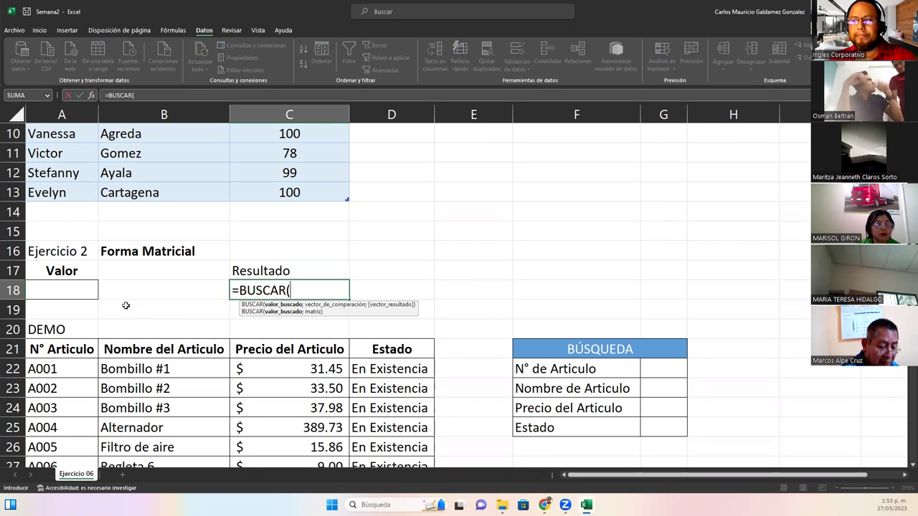
left_click(69, 288)
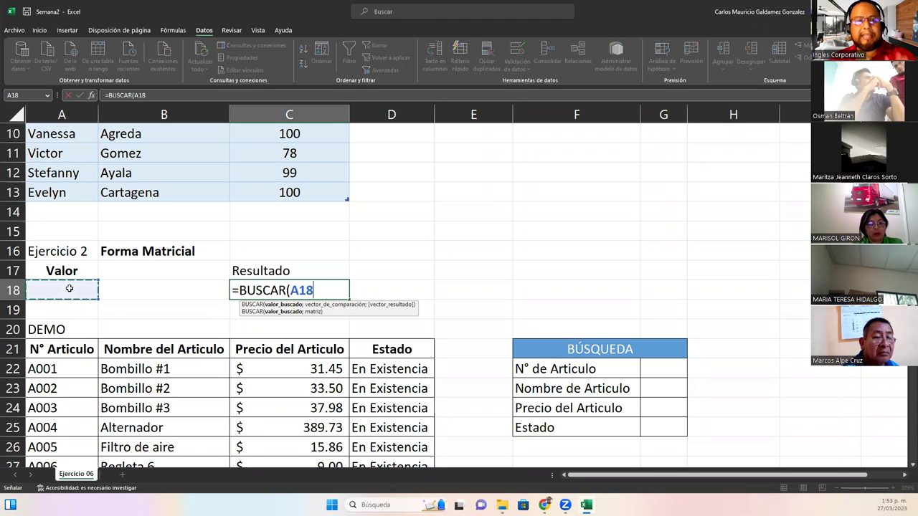
type(";")
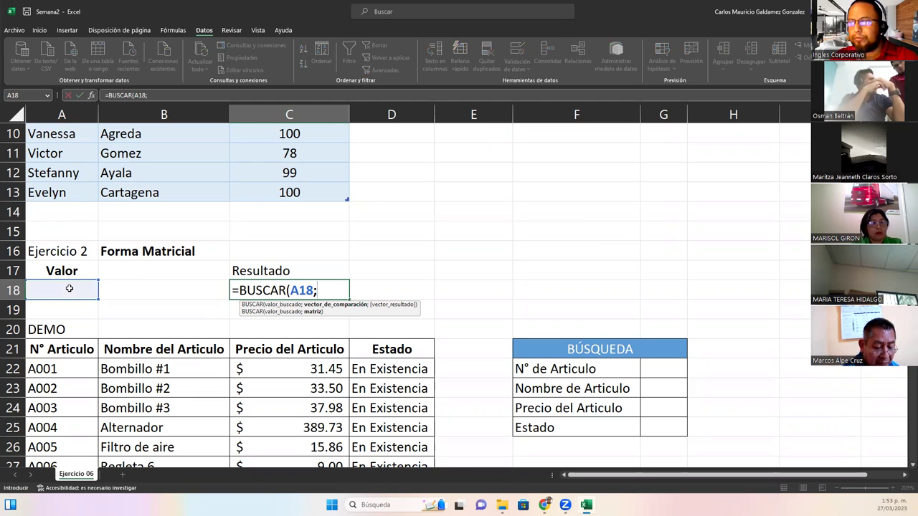
type("{")
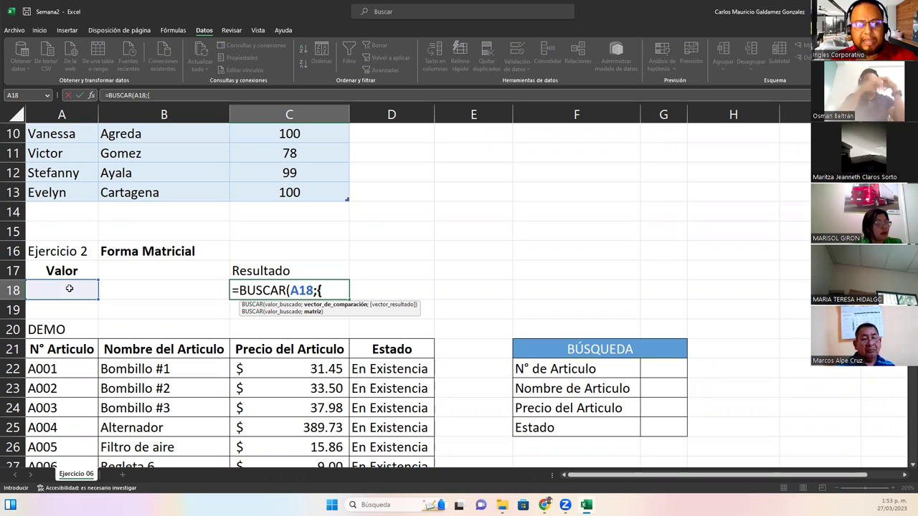
type("\"A")
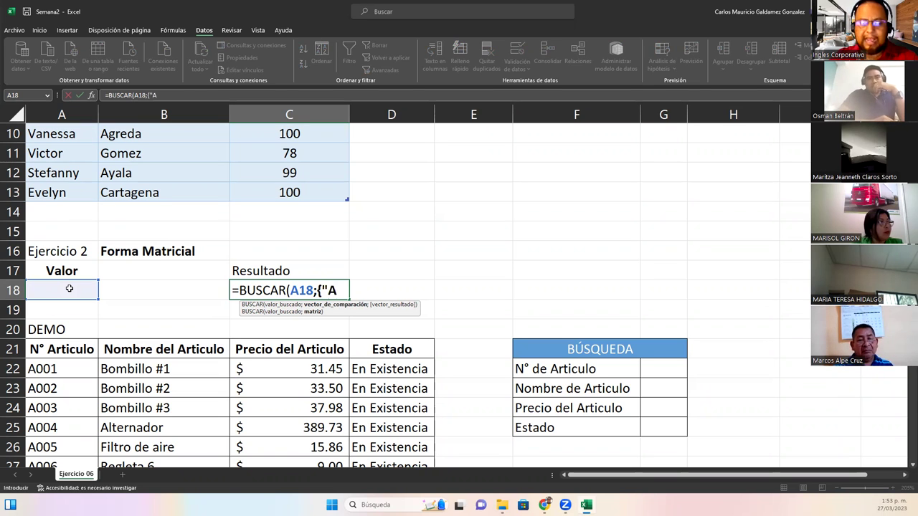
type("\",\"E\",")
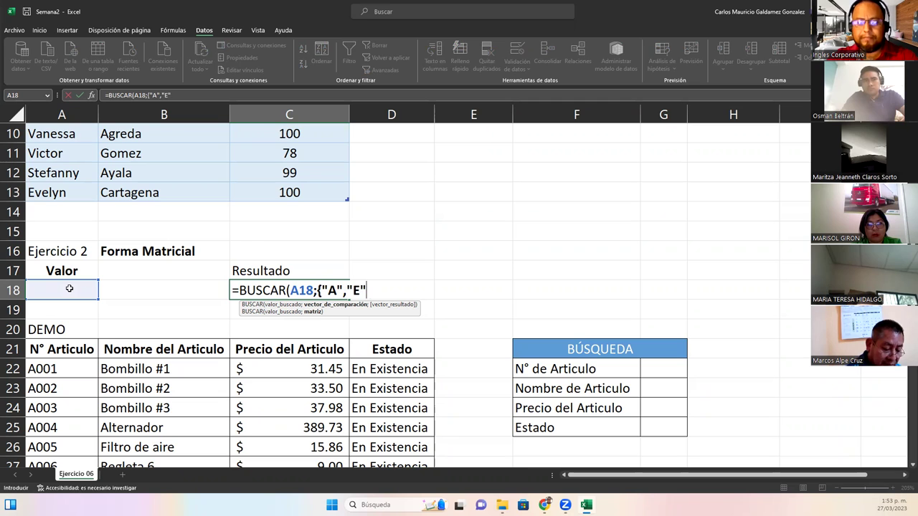
type("\"I\"")
key("BackSpace")
key("BackSpace")
type("I\",")
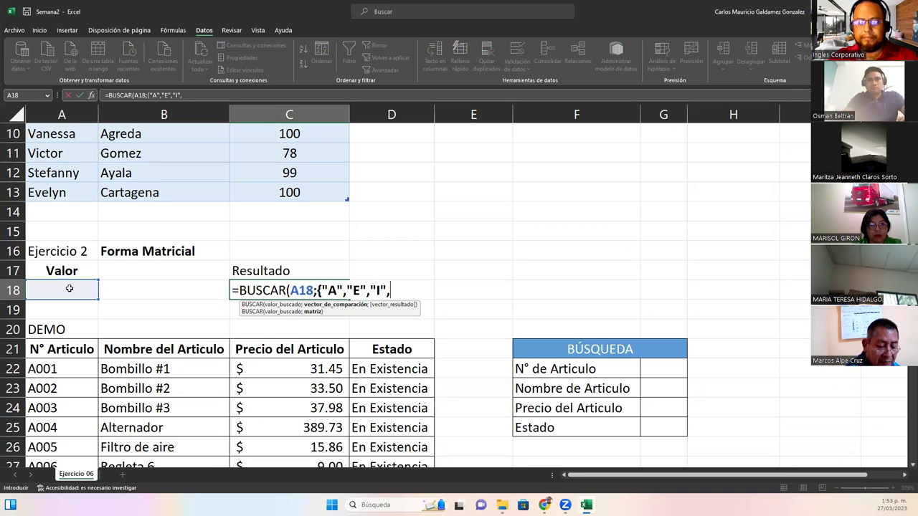
type("\"O\"")
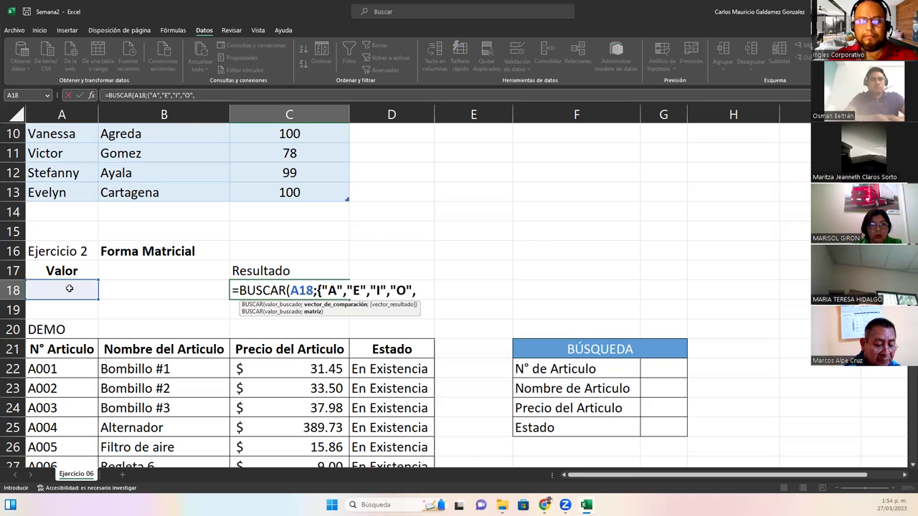
type(",\"U\"")
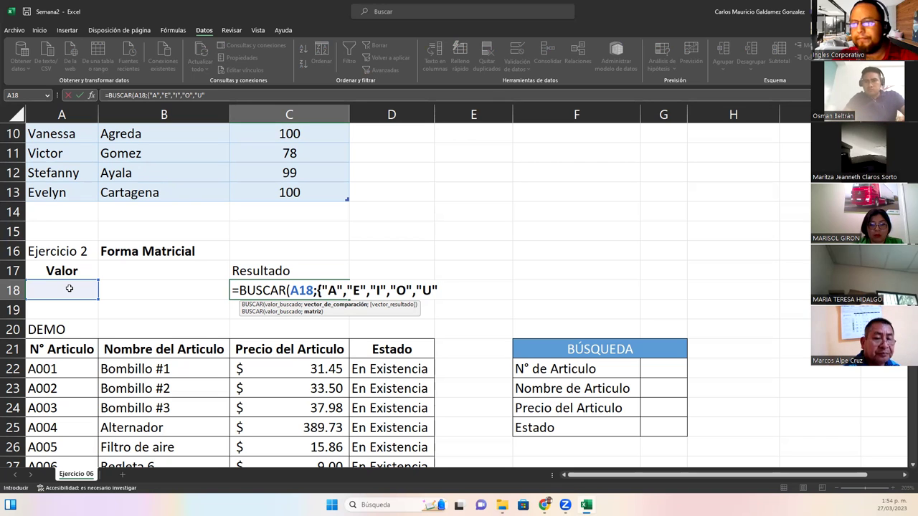
type(";")
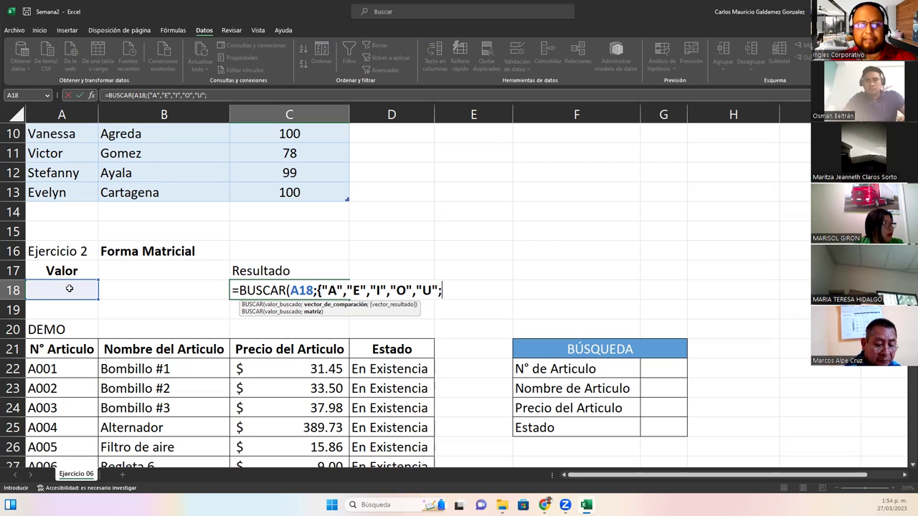
type("1,2,3,4,5")
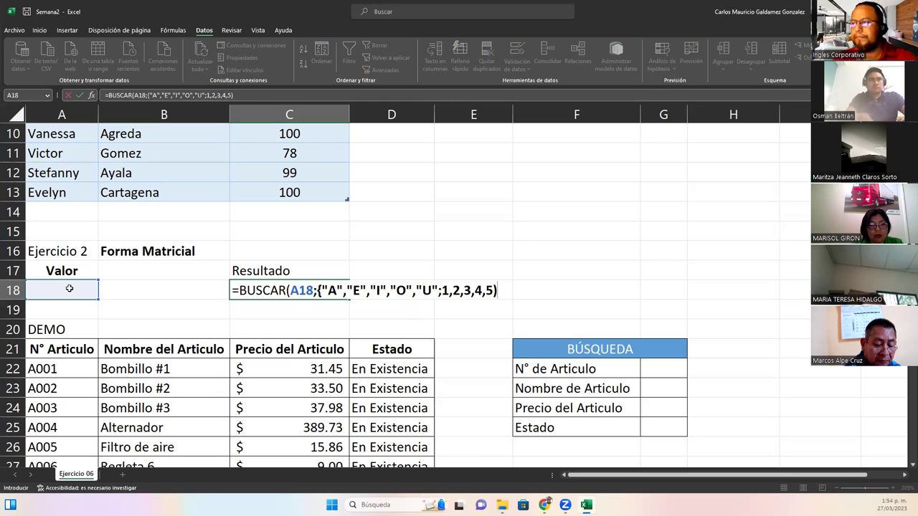
key("BackSpace")
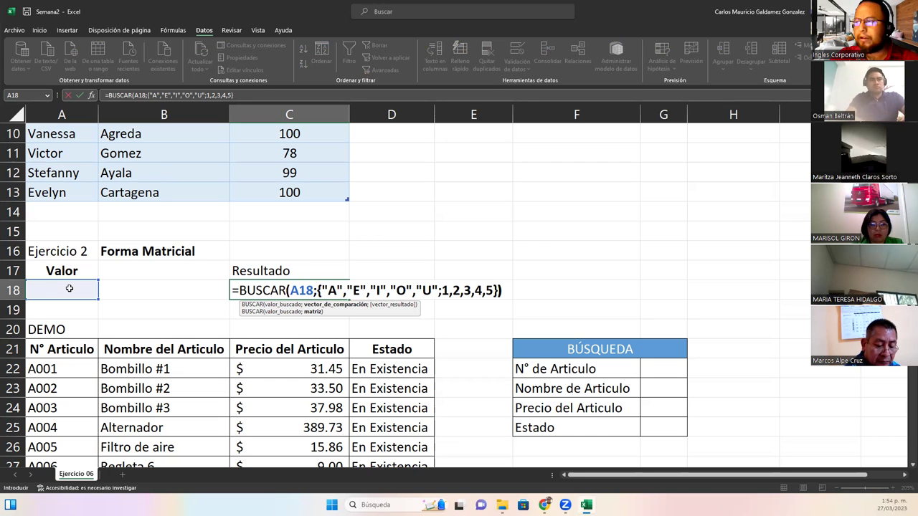
type(")")
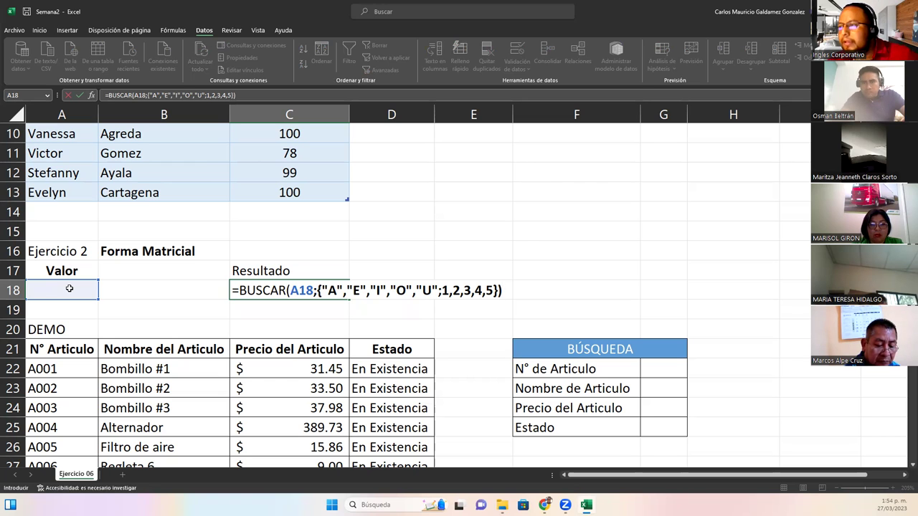
key("Return")
Add a List data validation to A18 using the vowels A, E, I, O, U as source
left_click(234, 290)
left_click(82, 291)
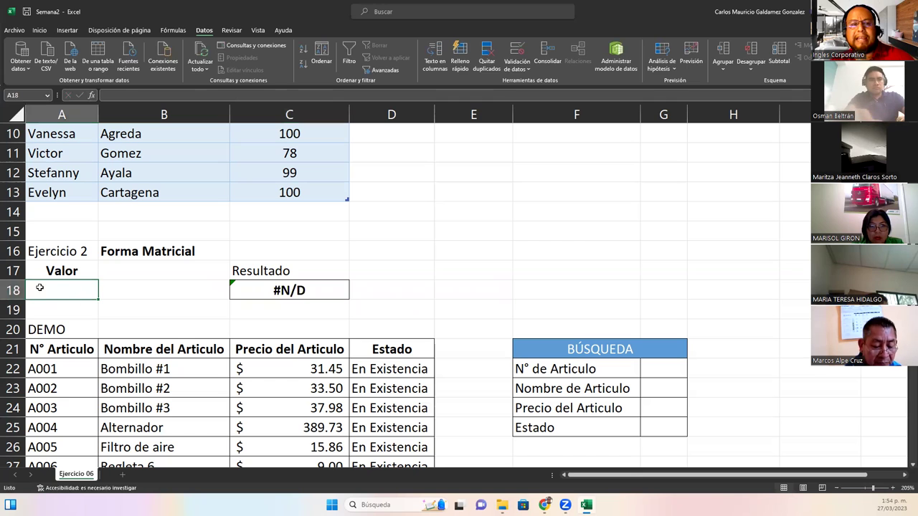
left_click(517, 50)
left_click(469, 279)
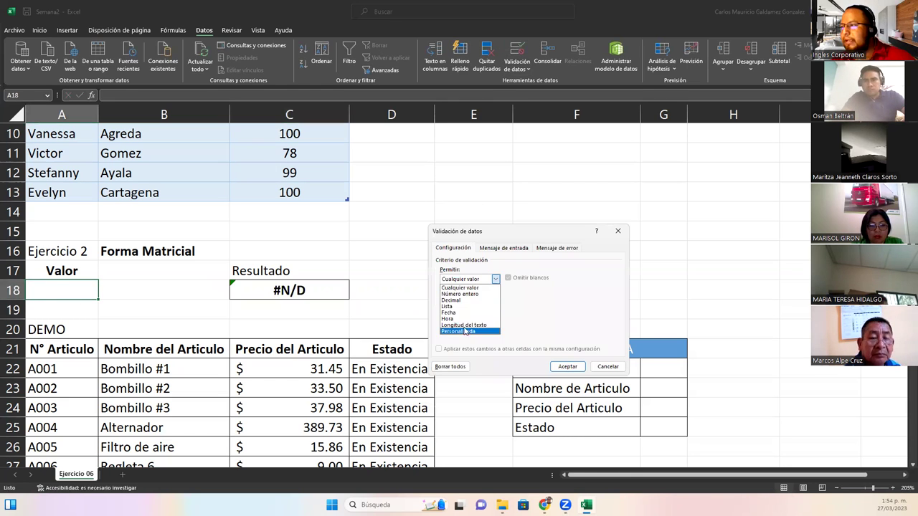
left_click(447, 306)
left_click(476, 319)
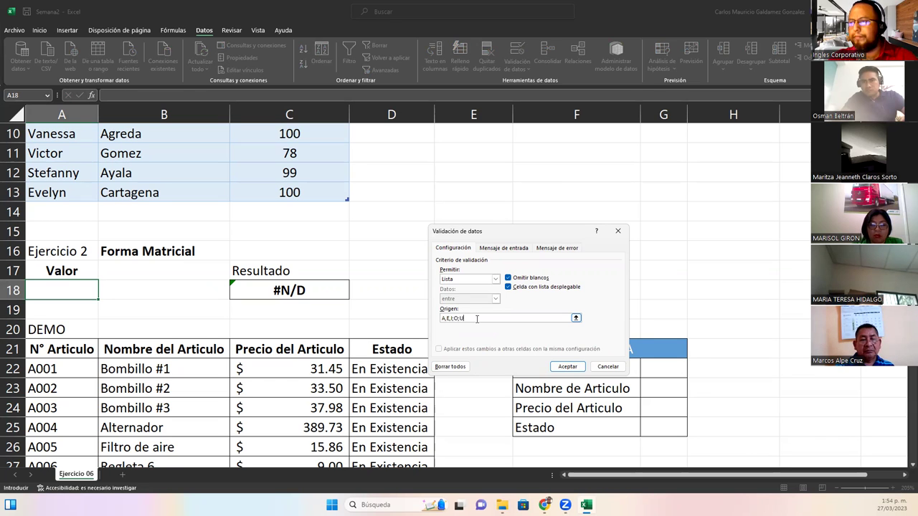
key("Return")
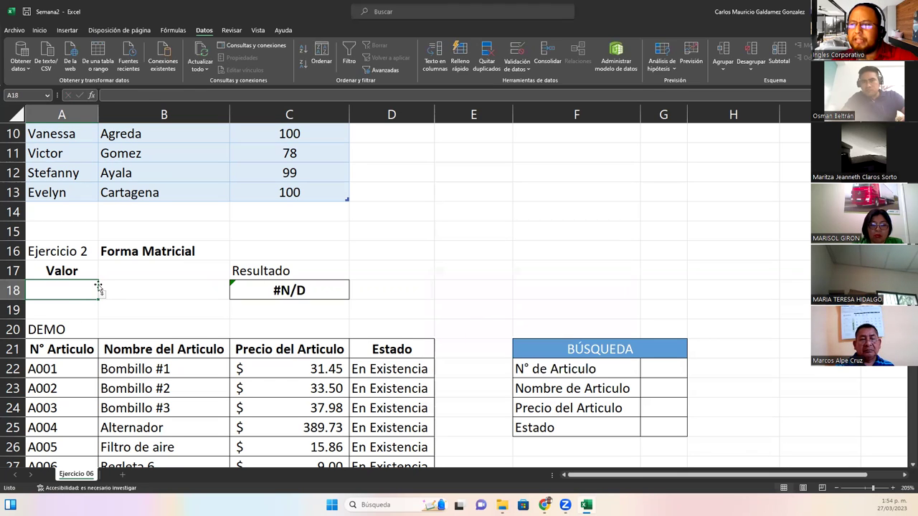
left_click(39, 30)
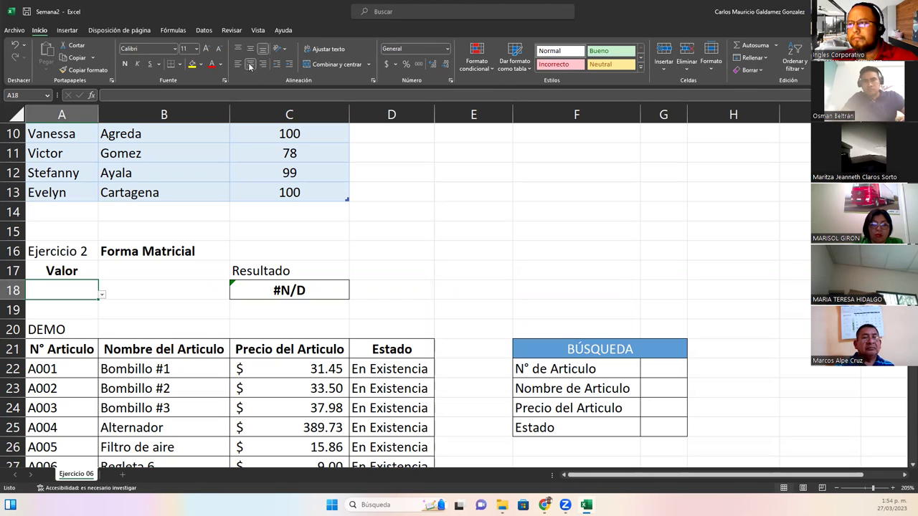
Select O in A18's vowel dropdown so C18 returns 4 instead of #N/D
left_click(102, 294)
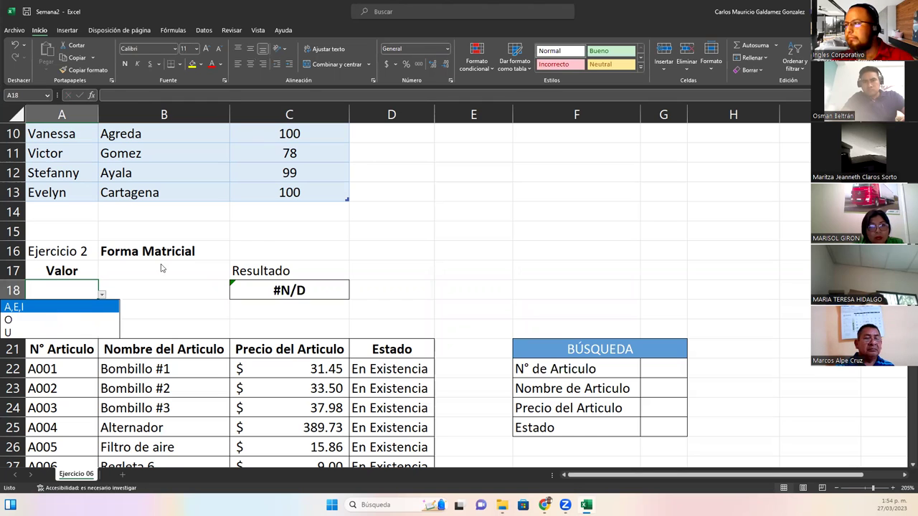
left_click(12, 321)
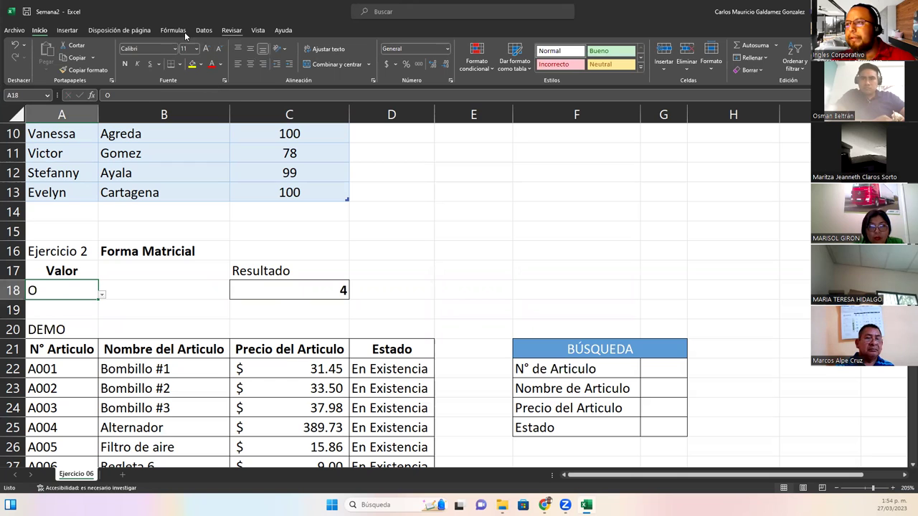
left_click(203, 31)
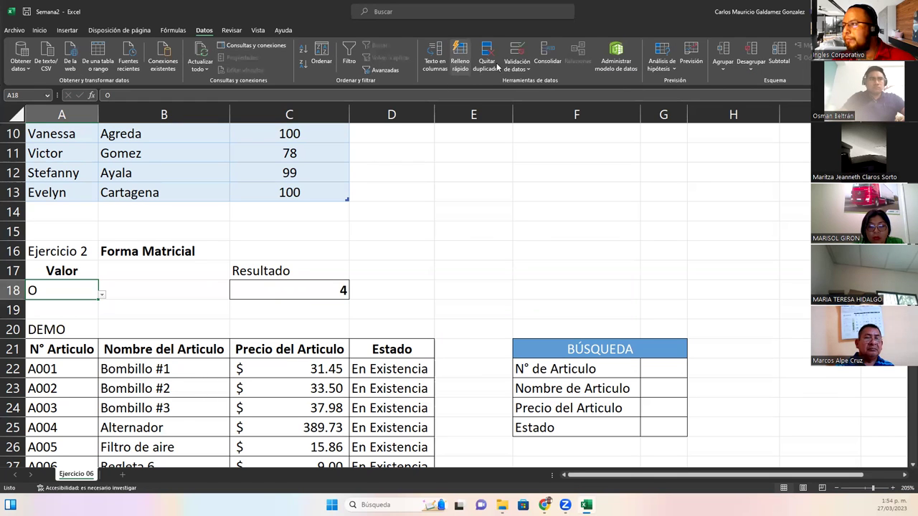
Edit A18's validation list source and check the vowel dropdown entries
left_click(513, 52)
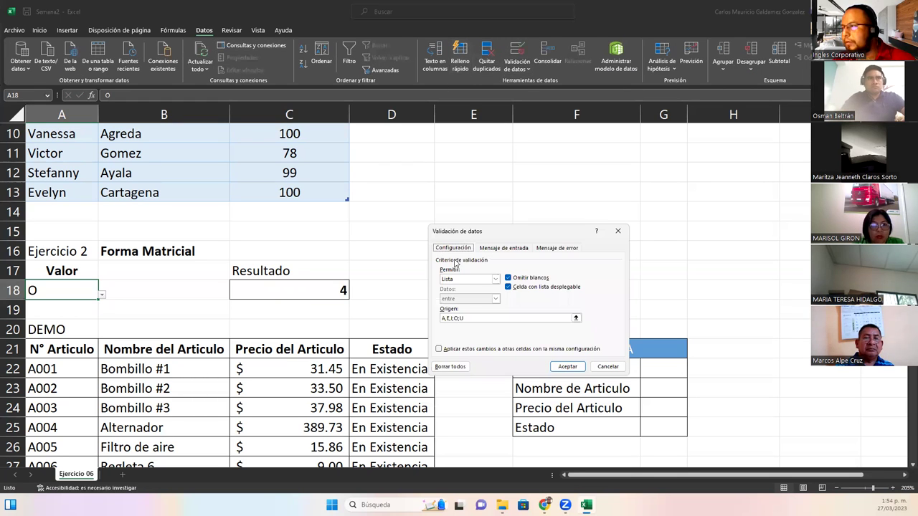
left_click(448, 318)
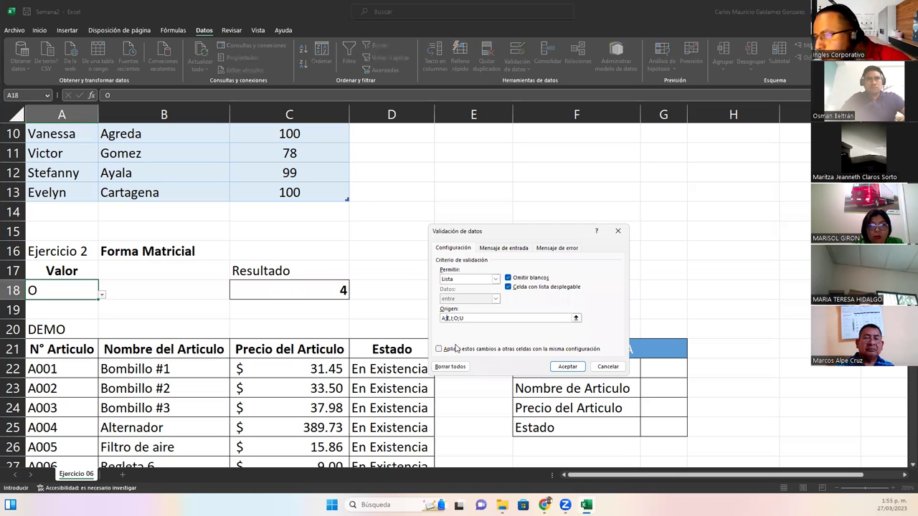
key("Return")
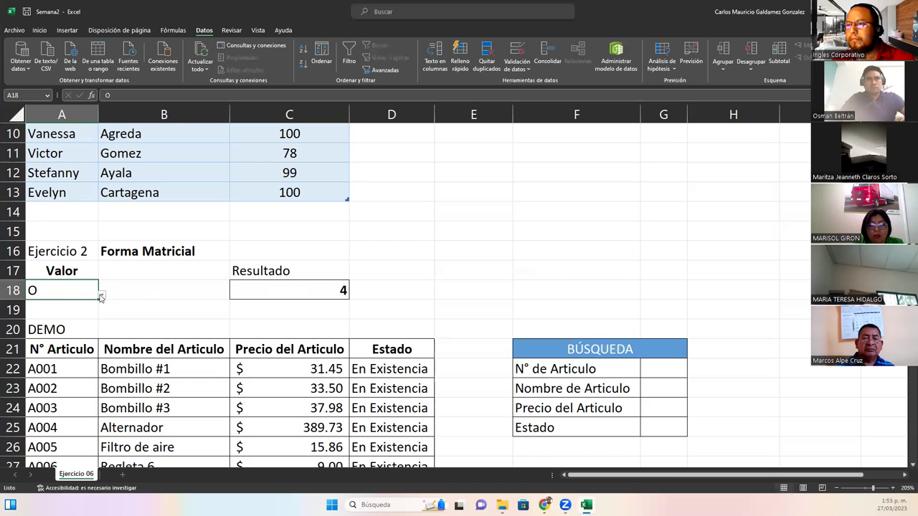
left_click(102, 295)
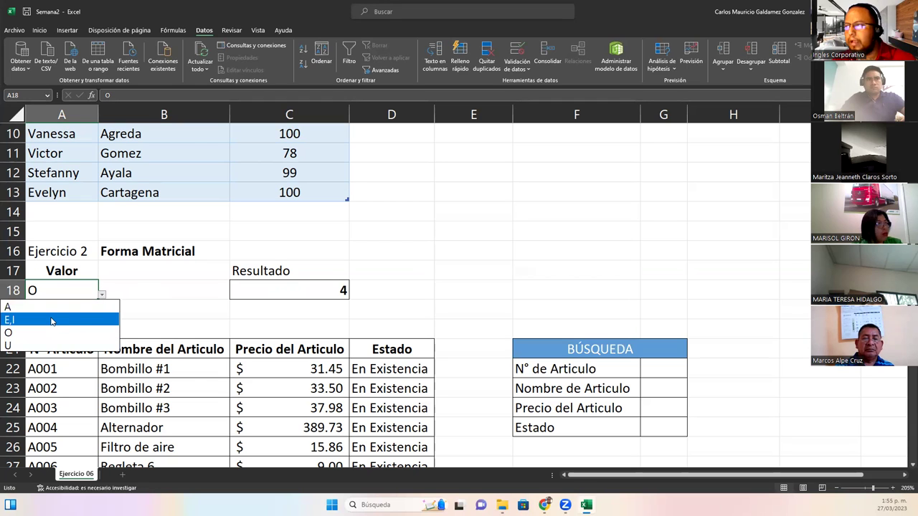
Correct A18's validation source to A;E;I;O;U so each vowel is a separate choice
left_click(517, 50)
left_click(517, 51)
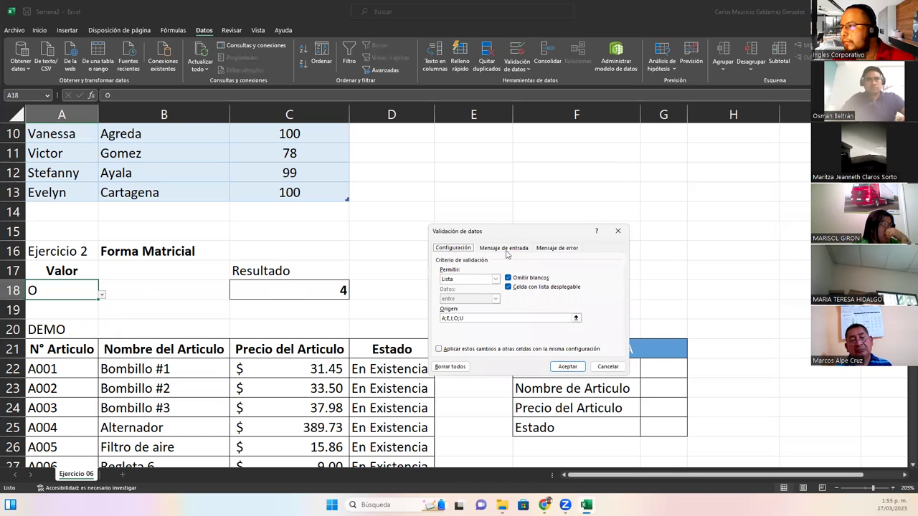
left_click(449, 318)
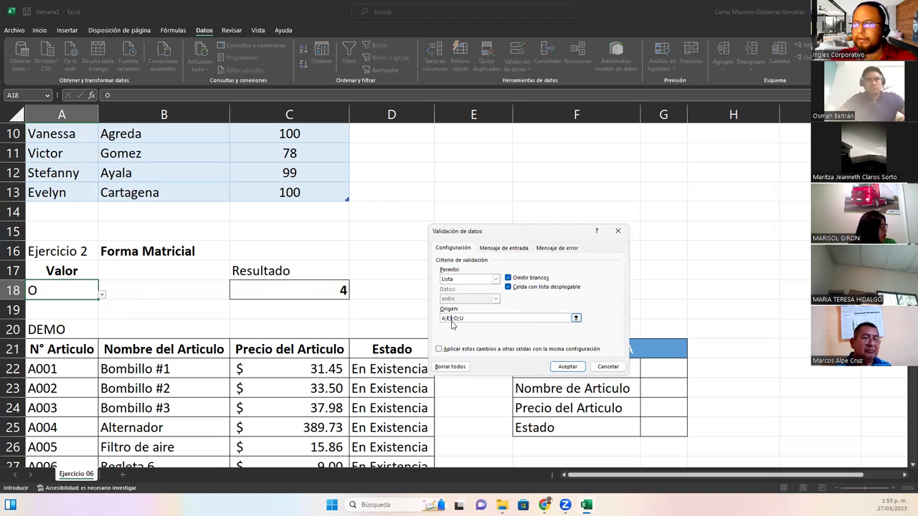
key("Return")
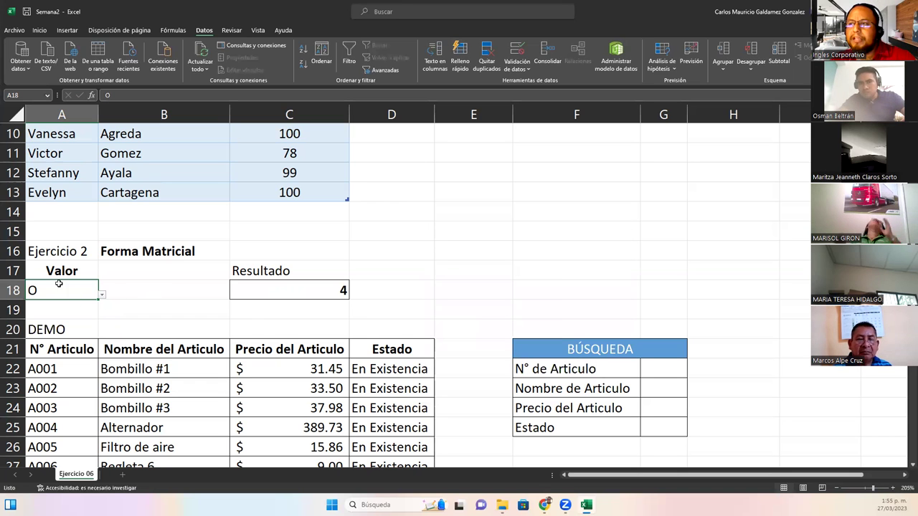
Centre the vowel in A18 and pick A, giving 1 in C18
left_click(36, 30)
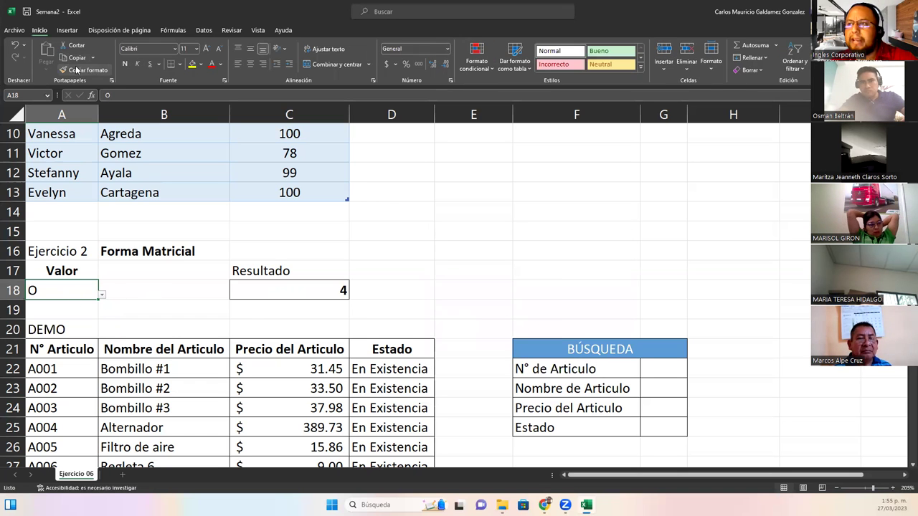
left_click(251, 64)
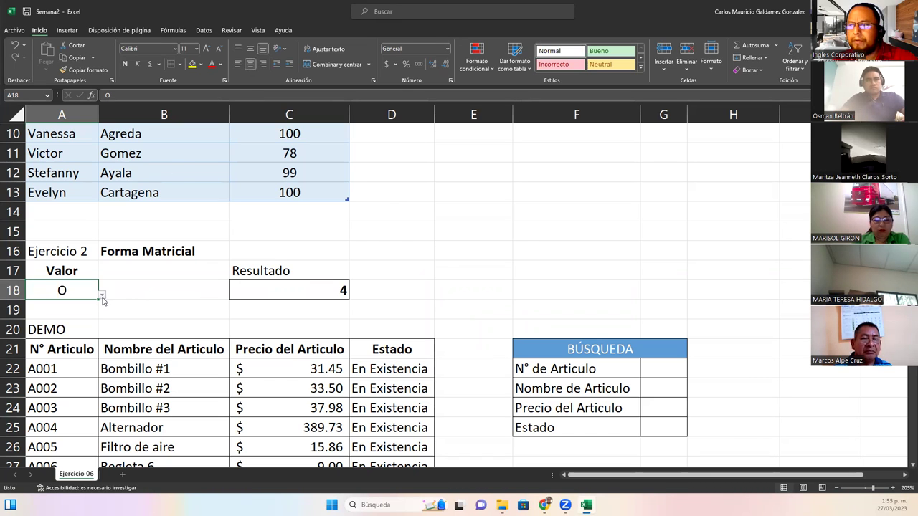
left_click(102, 295)
left_click(59, 308)
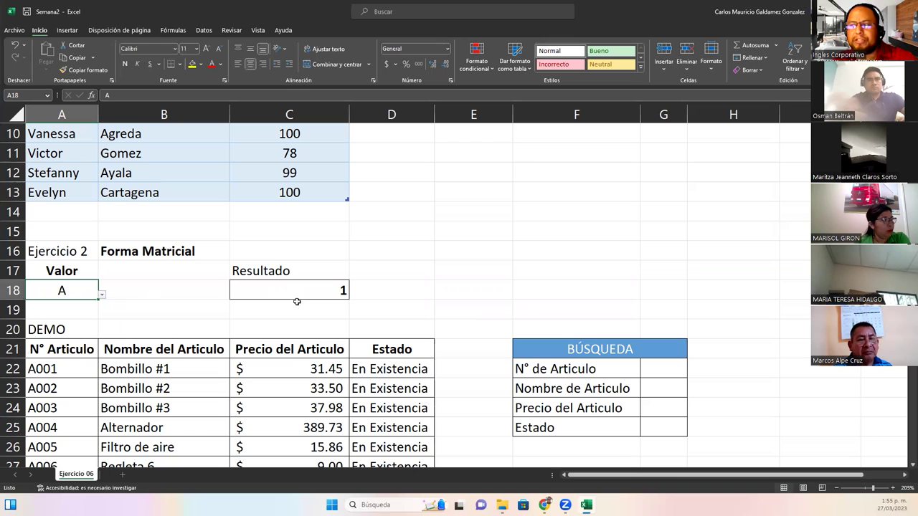
Test vowels I and U in A18 (results 3 and 5), then open C18's BUSCAR formula
left_click(101, 295)
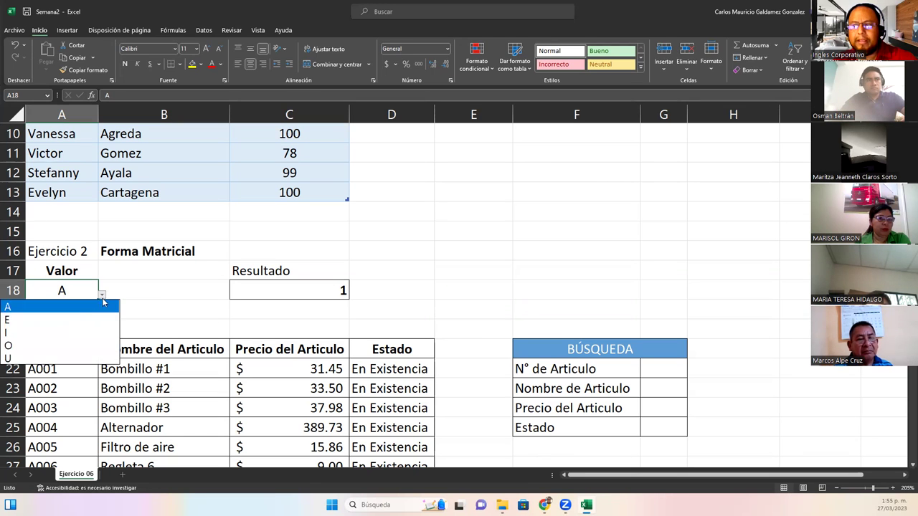
left_click(69, 332)
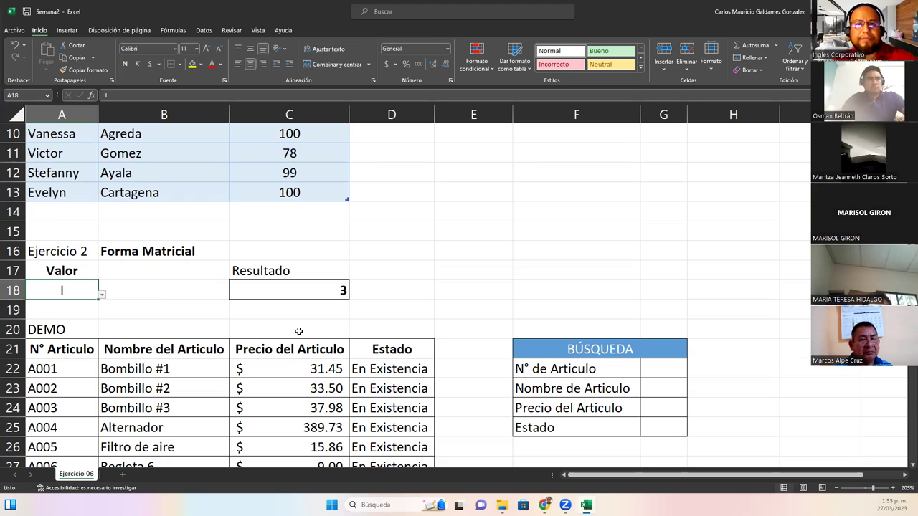
left_click(101, 295)
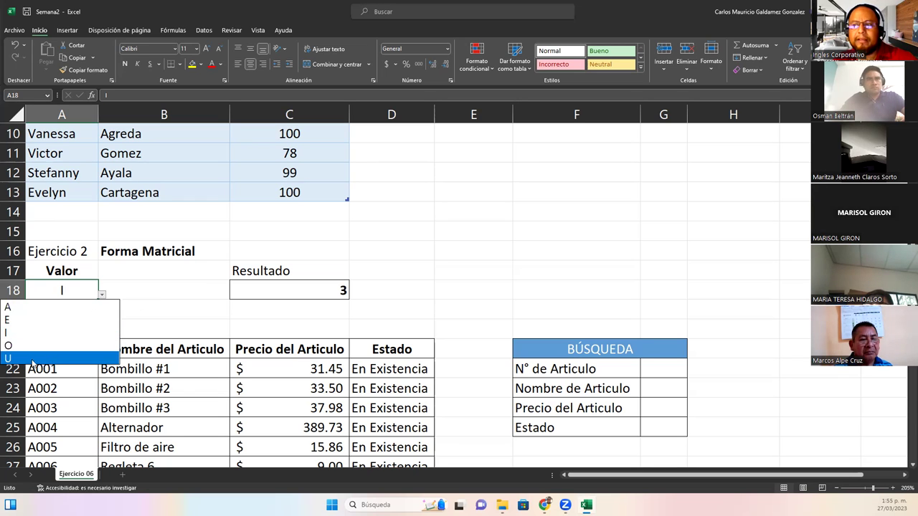
left_click(32, 361)
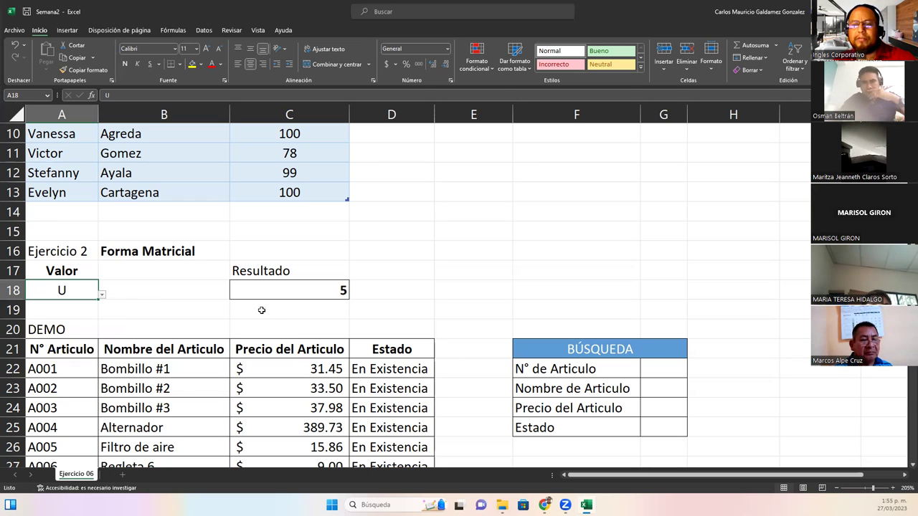
double_click(274, 290)
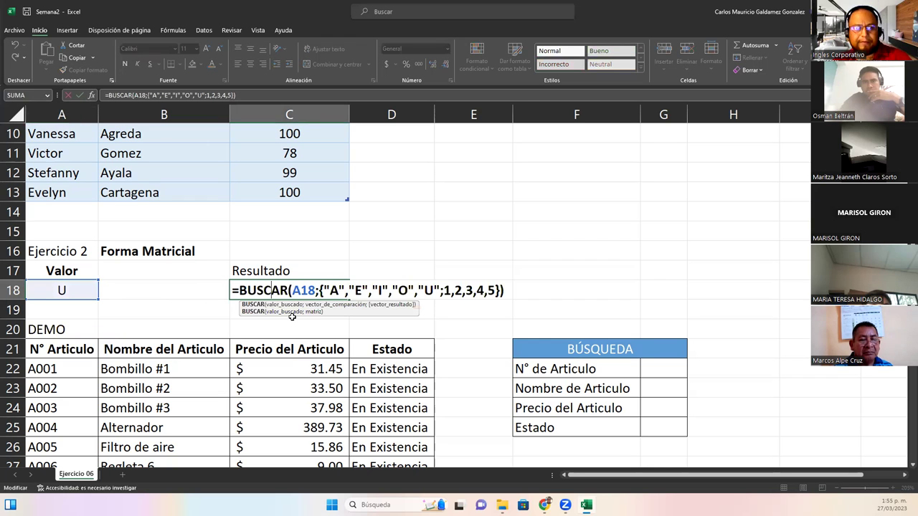
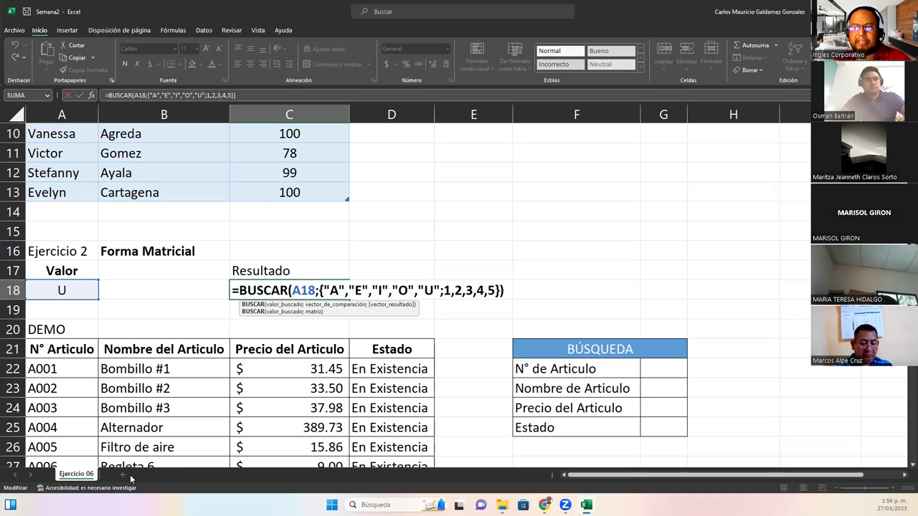
Commit =BUSCAR(A18;{"A","E","I","O","U"};{1,2,3,4,5}) in C18, returning 5 for U
left_click(294, 291)
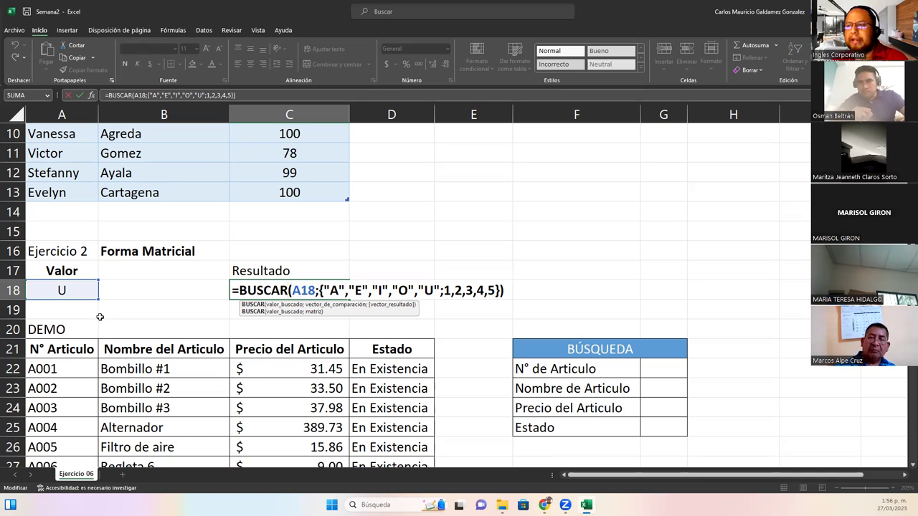
left_click(12, 309)
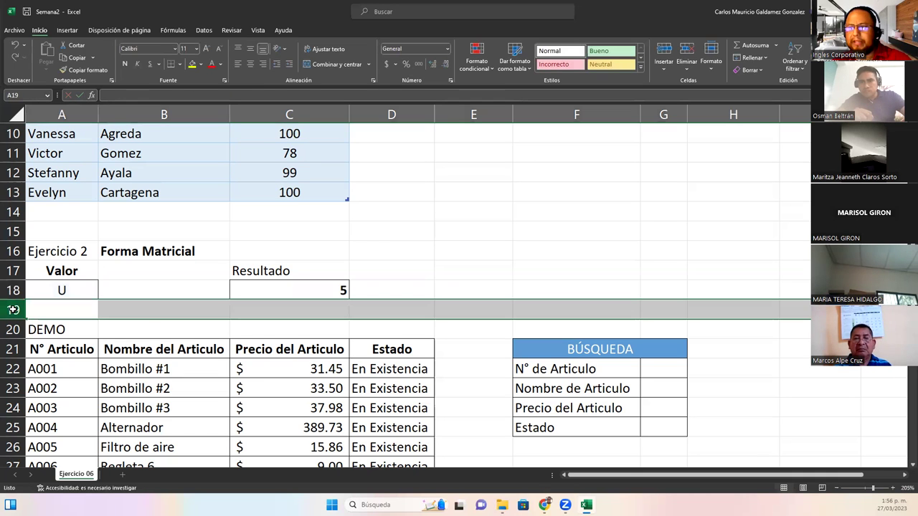
Insert a new row 19 and fill A18's U and C18's lookup formula down into it
right_click(12, 309)
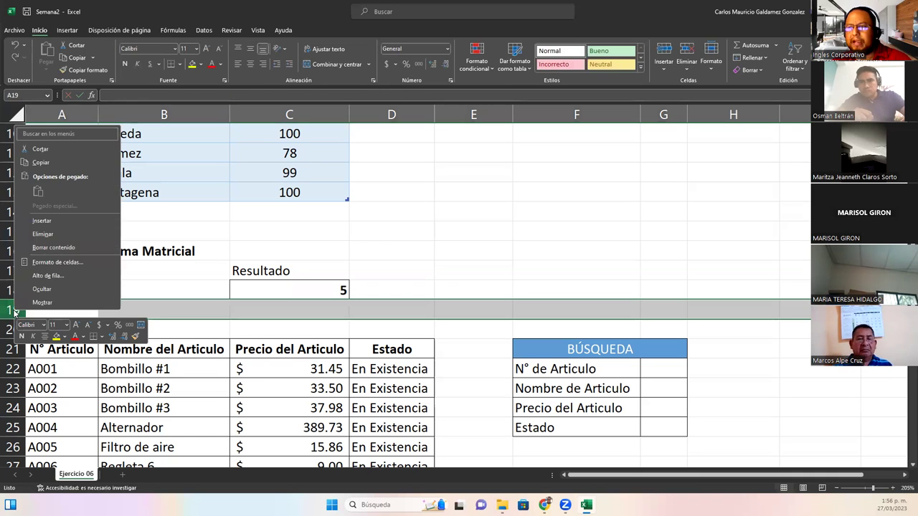
left_click(53, 221)
left_click(62, 289)
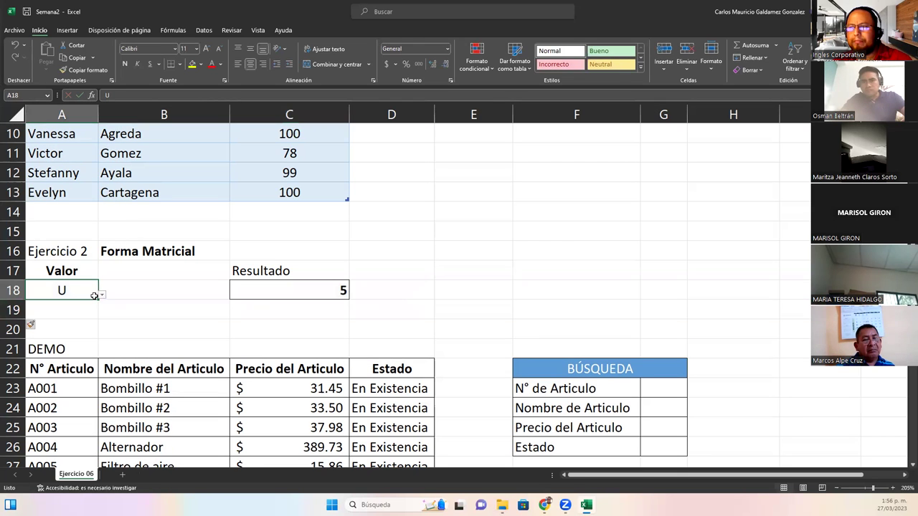
left_click_drag(98, 299, 65, 309)
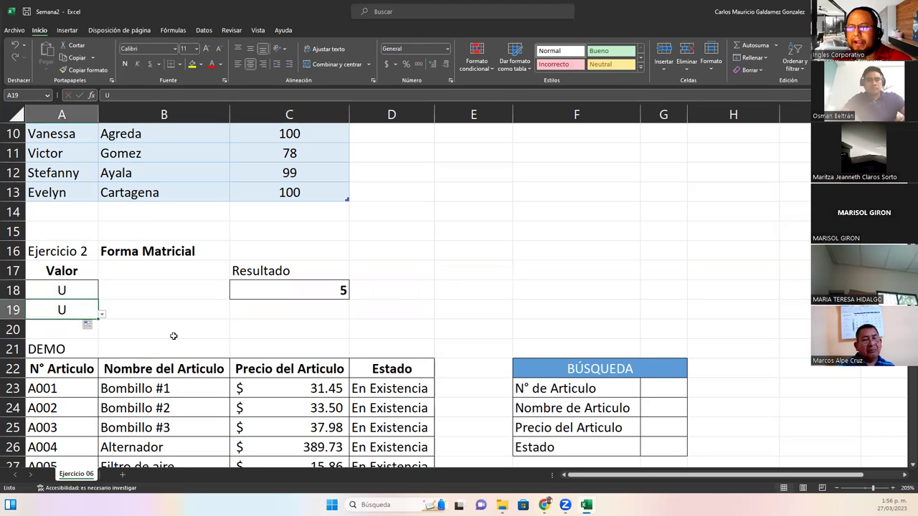
left_click(324, 289)
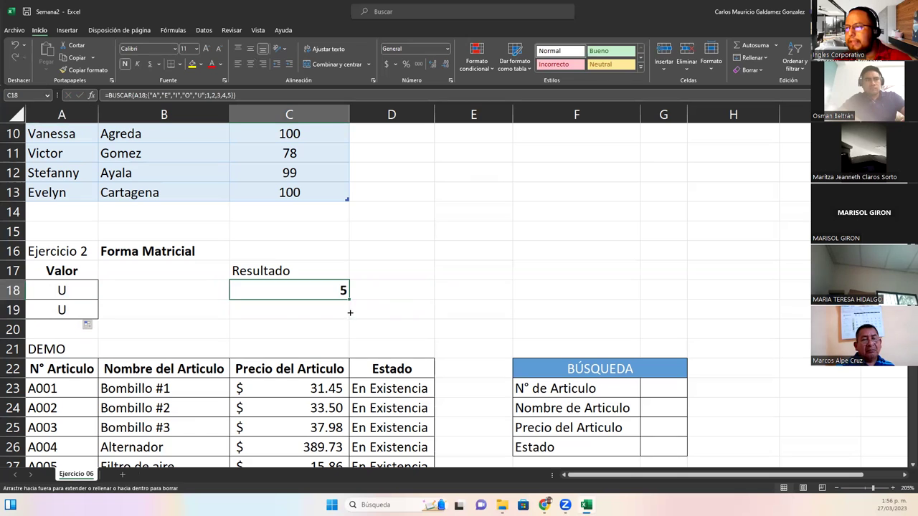
left_click_drag(349, 301, 349, 320)
left_click(64, 307)
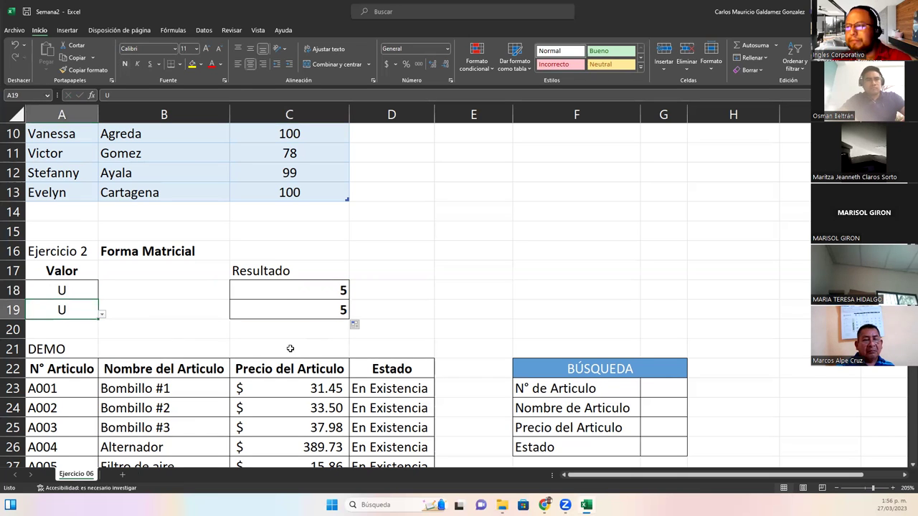
Edit C19's BUSCAR to put the 1,2,3,4,5 array before the vowels, giving #N/D
left_click(284, 308)
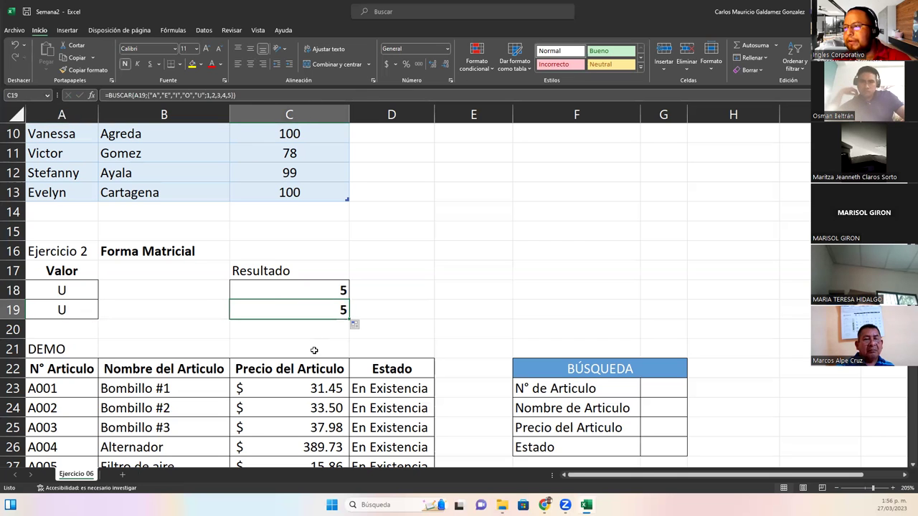
left_click(207, 95)
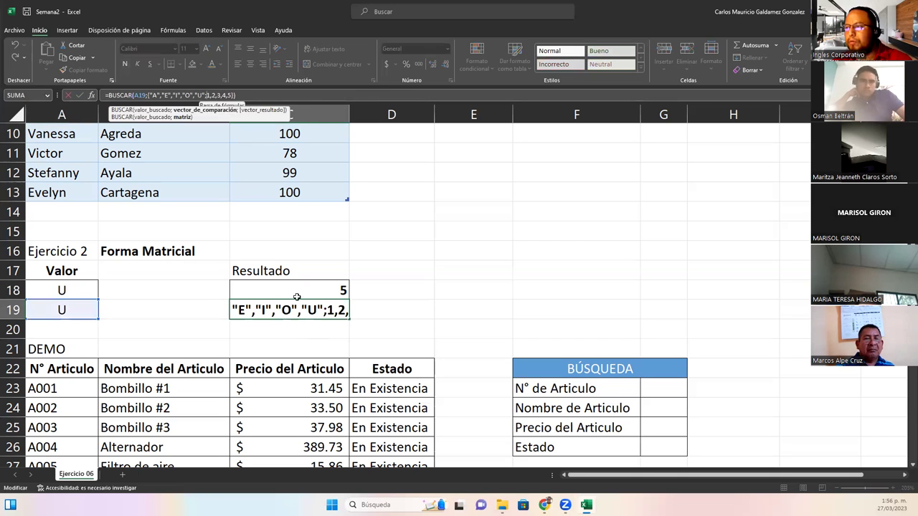
left_click(329, 309)
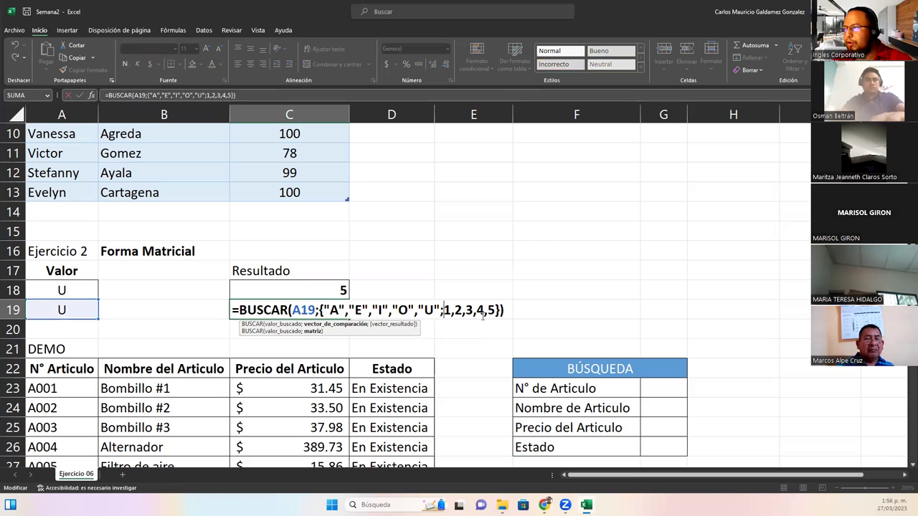
left_click_drag(492, 309, 494, 311)
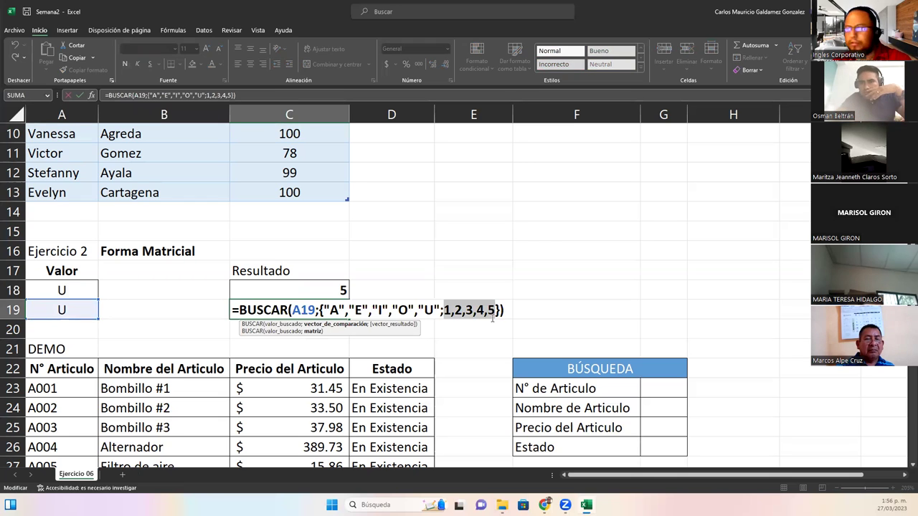
key("ctrl+x")
left_click(321, 310)
key("ctrl+v")
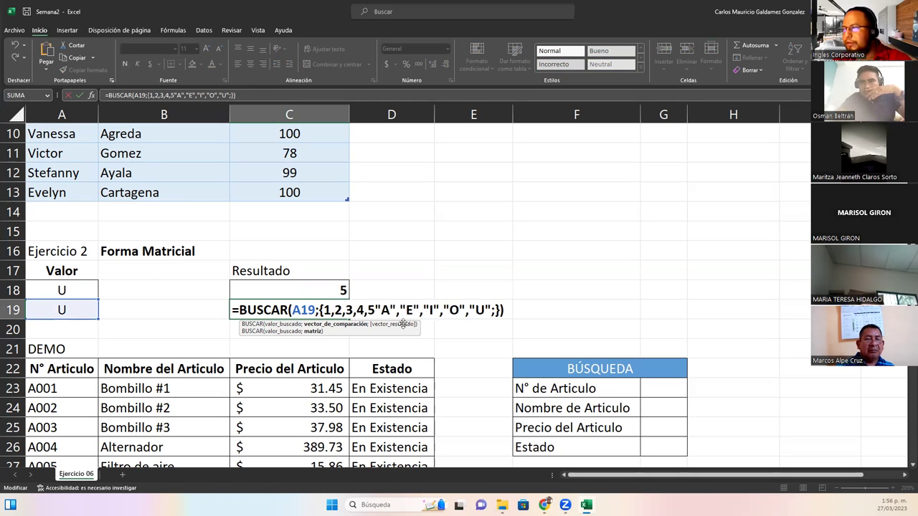
left_click(489, 310, "shift")
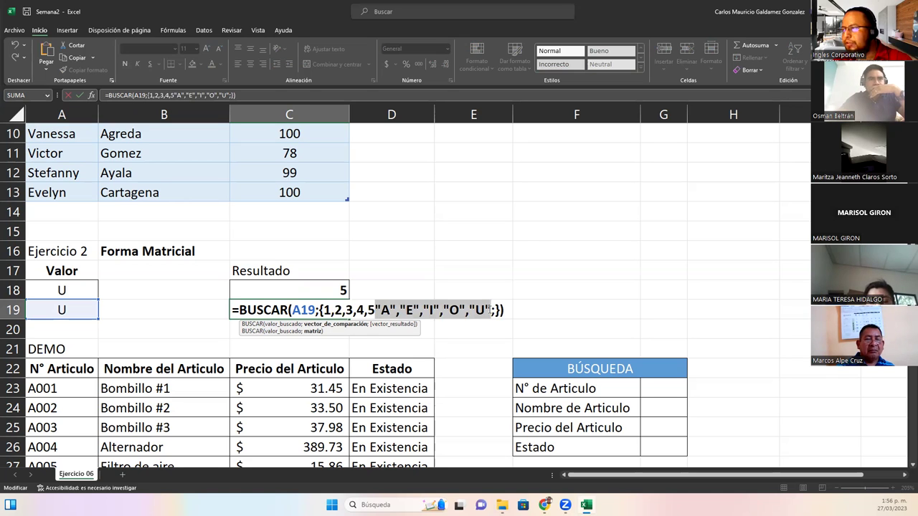
key("ctrl+x")
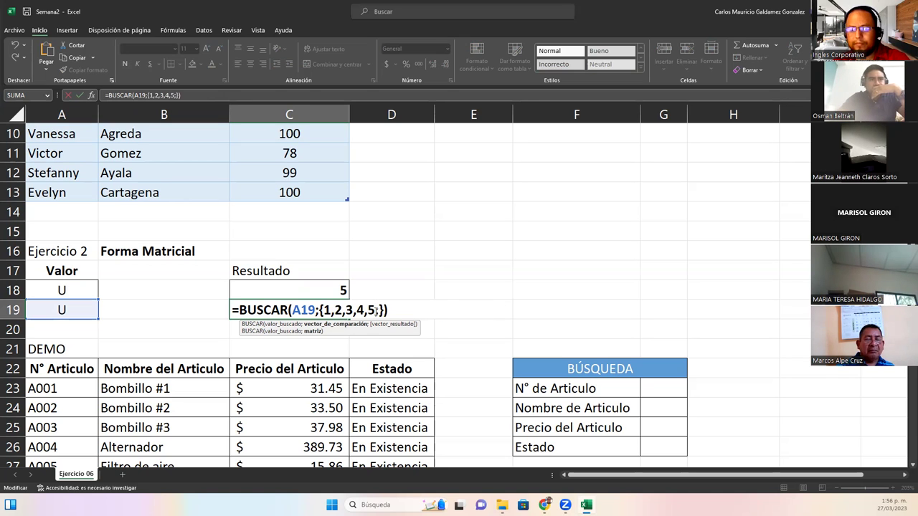
key("ctrl+v")
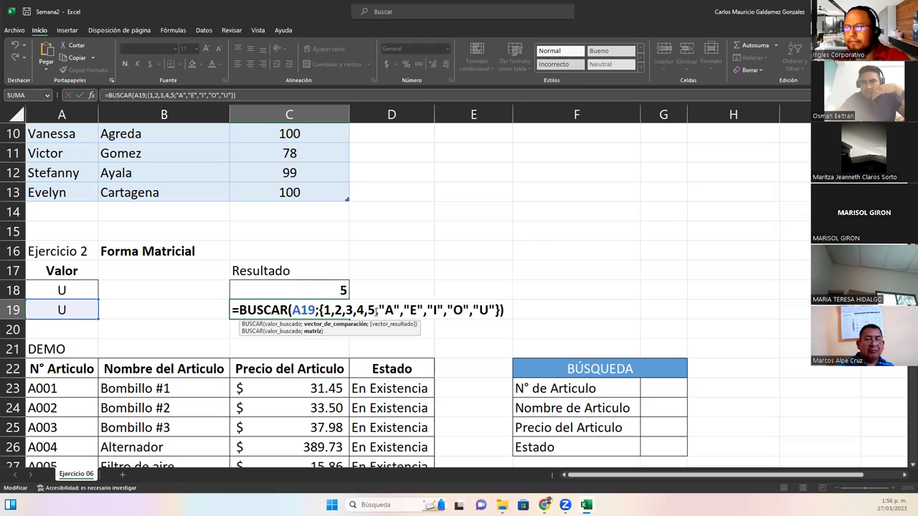
key("Return")
left_click(68, 313)
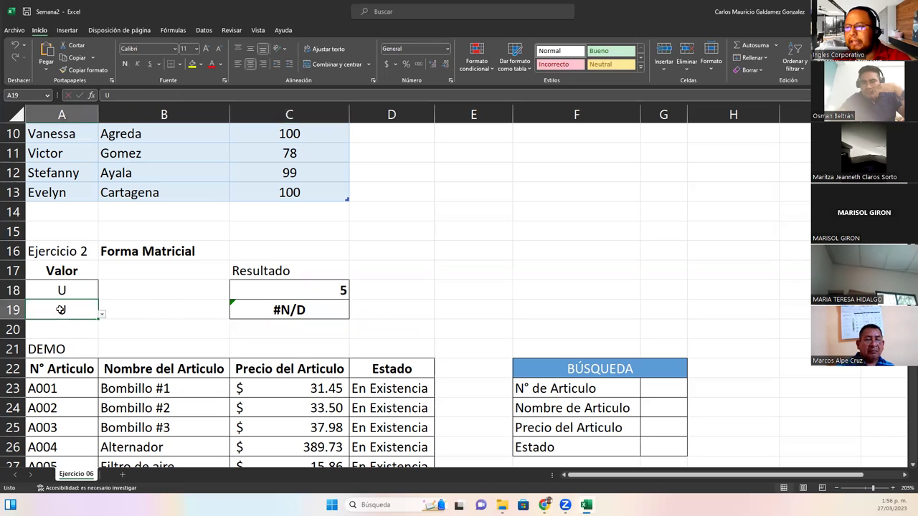
Change A19's validation list source from A;E;I;O;U to 1;2;3;4;5
left_click(204, 30)
left_click(517, 53)
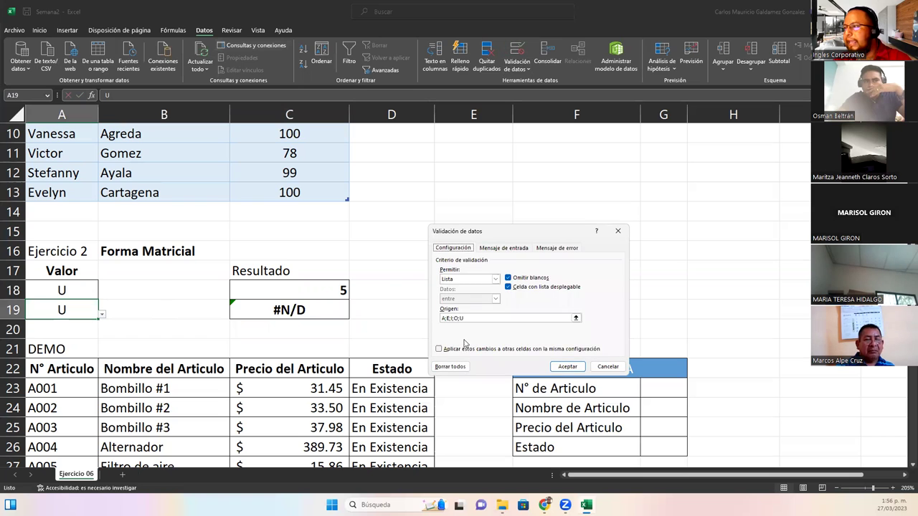
key("ctrl+a")
key("BackSpace")
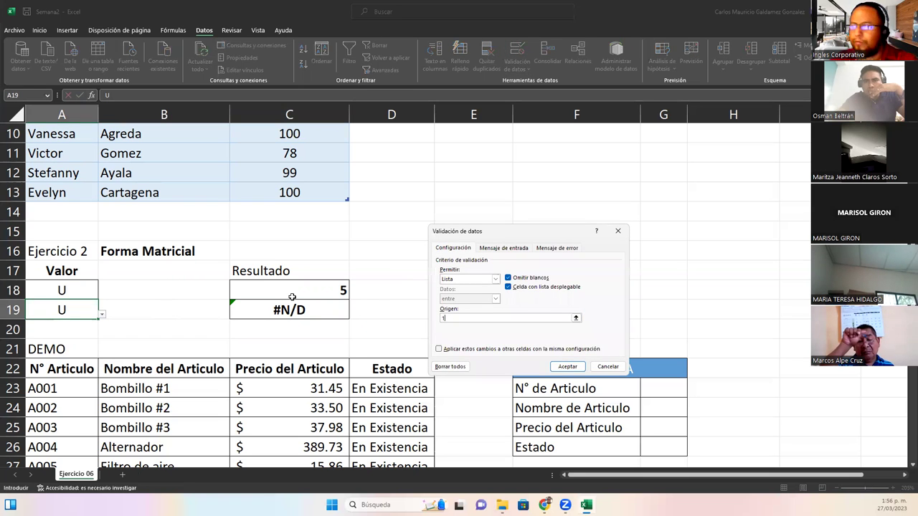
type("1;2;3;4;5")
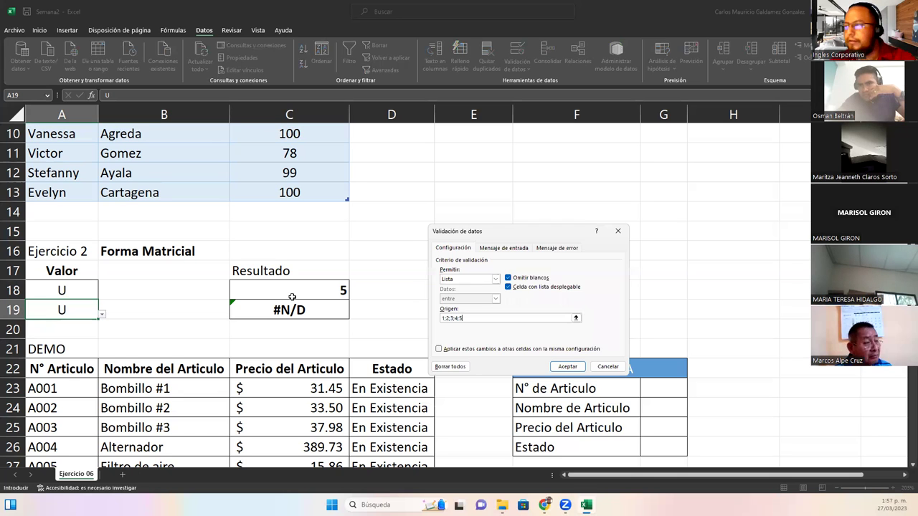
key("Return")
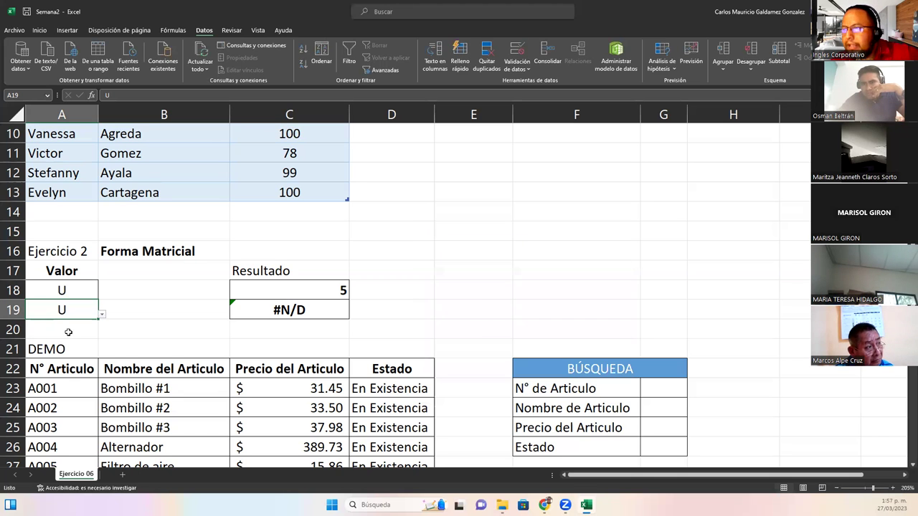
Pick 1 in A19 and centre the result in C19
left_click(102, 315)
left_click(65, 327)
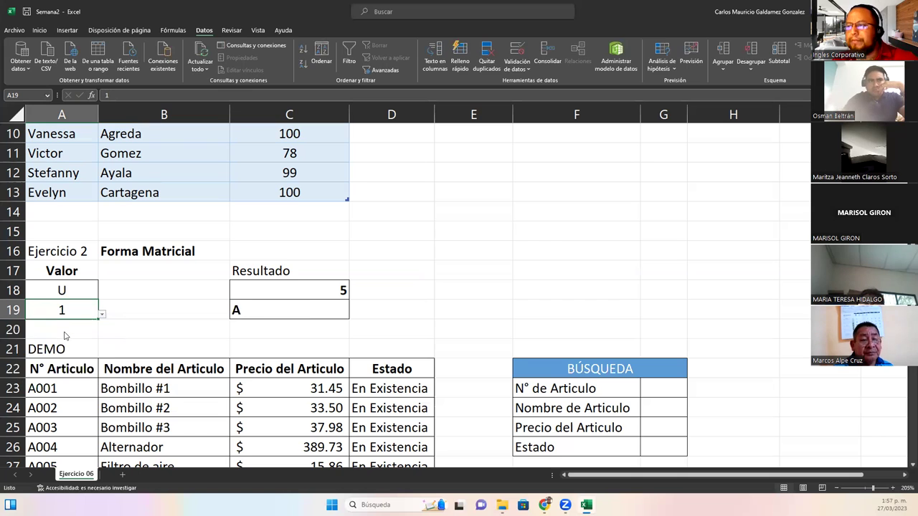
left_click(295, 313)
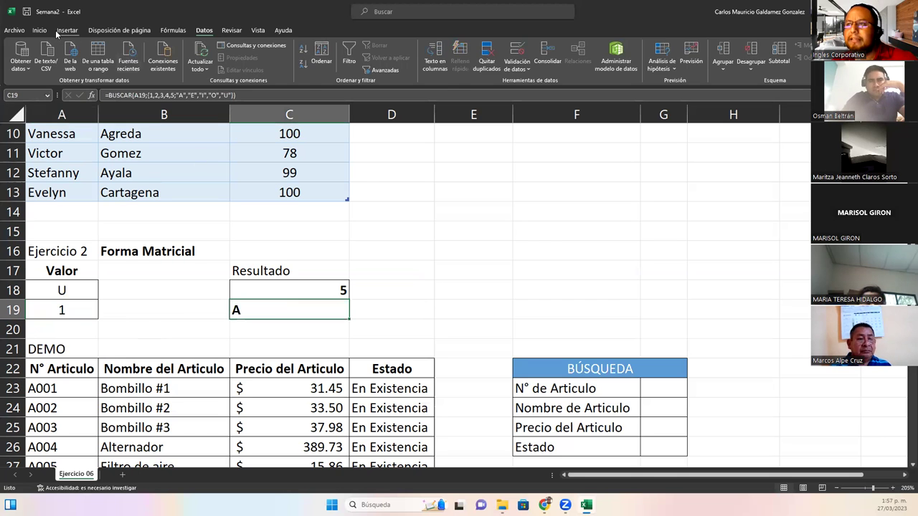
left_click(39, 30)
left_click(249, 64)
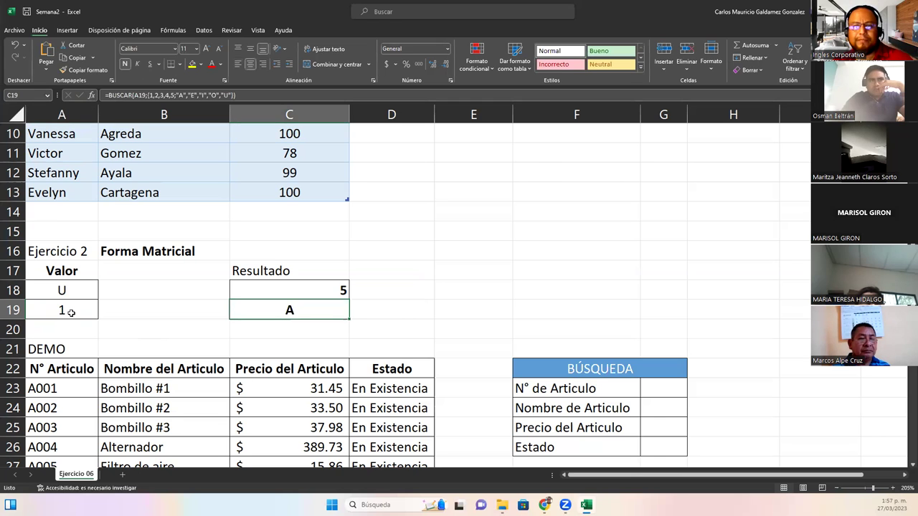
Try 2 and 3 in A19, then settle on 4 so C19 returns O
left_click(60, 310)
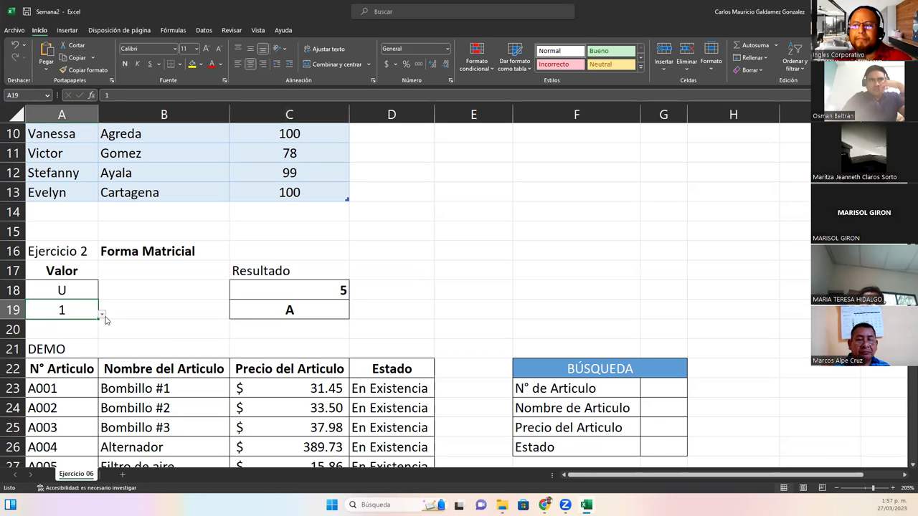
left_click(102, 314)
left_click(64, 339)
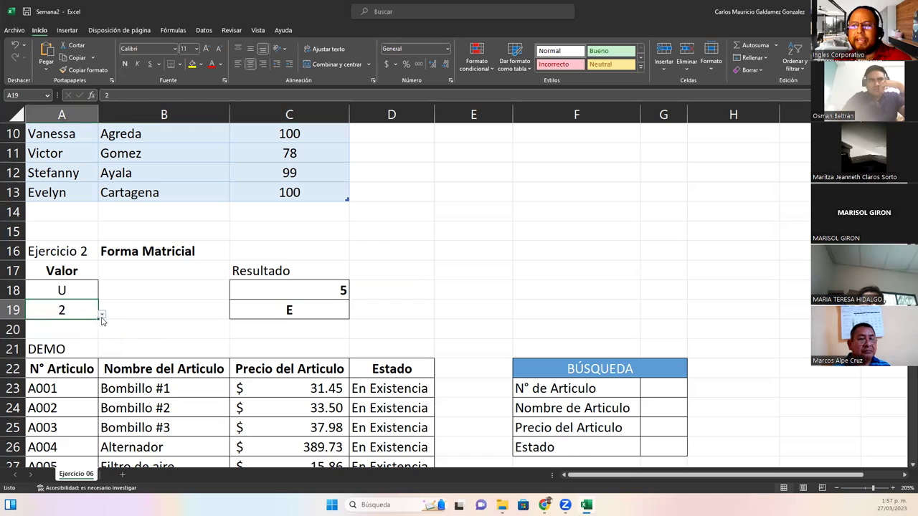
left_click(102, 314)
left_click(66, 351)
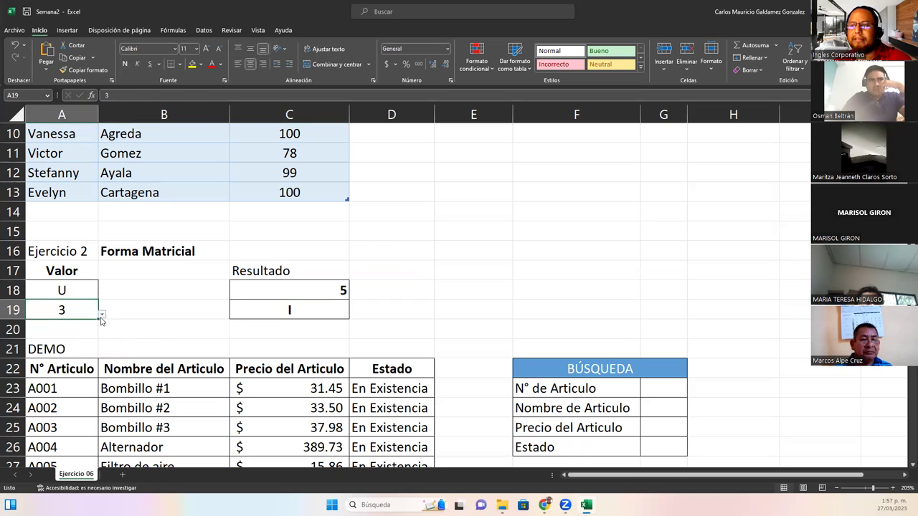
left_click(101, 317)
left_click(64, 361)
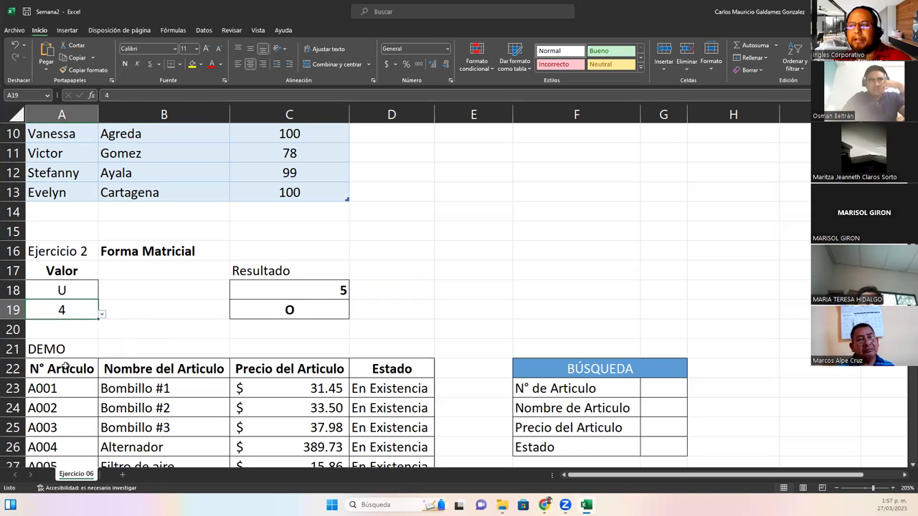
left_click(242, 289)
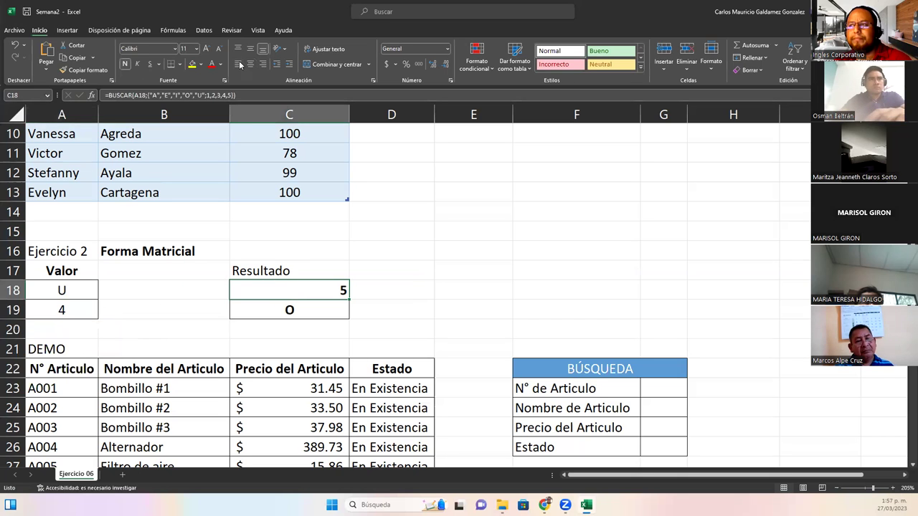
left_click(293, 310)
double_click(294, 310)
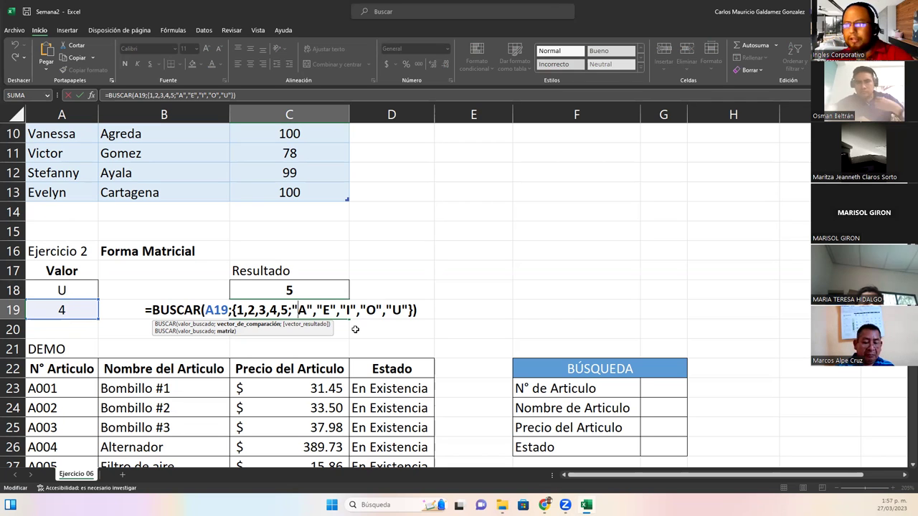
left_click_drag(237, 310, 408, 311)
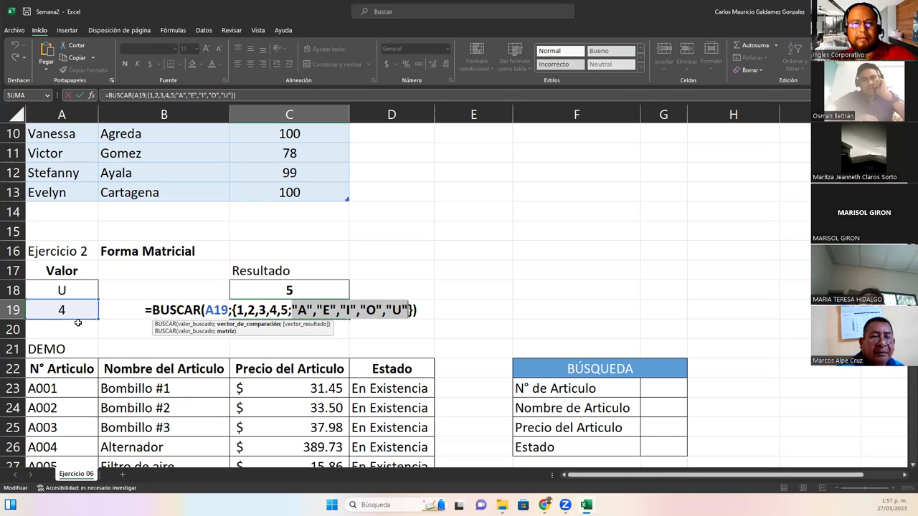
left_click(262, 310)
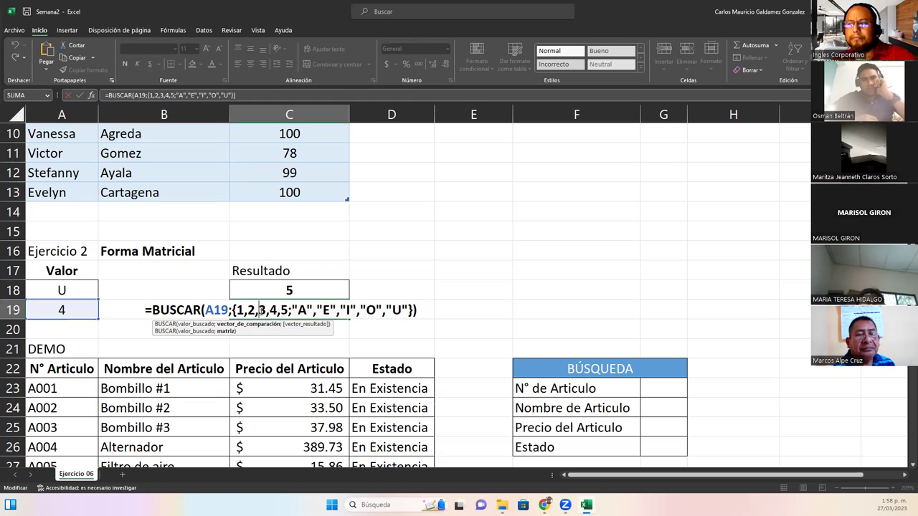
left_click(292, 310)
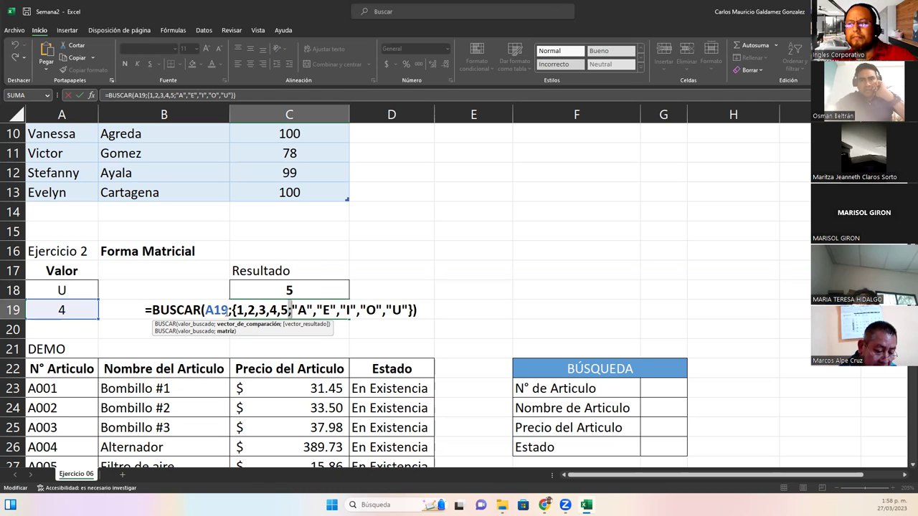
left_click(230, 310)
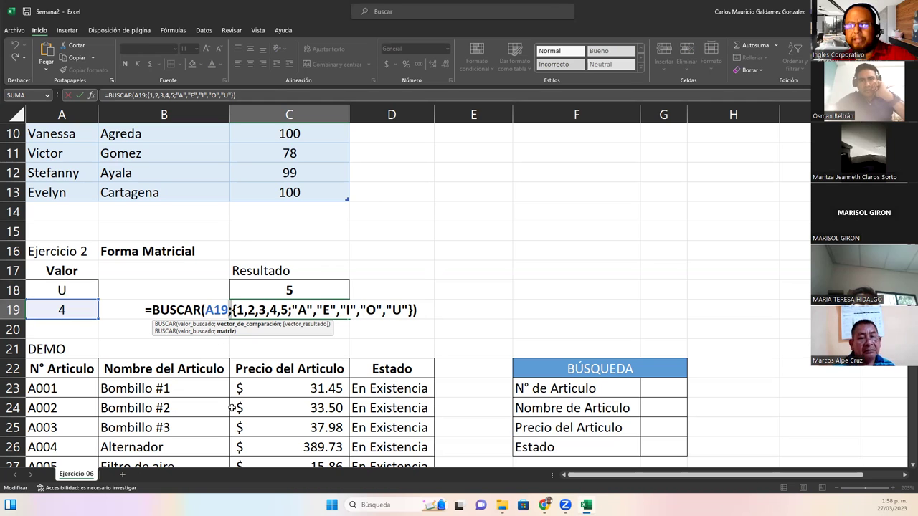
left_click(195, 332)
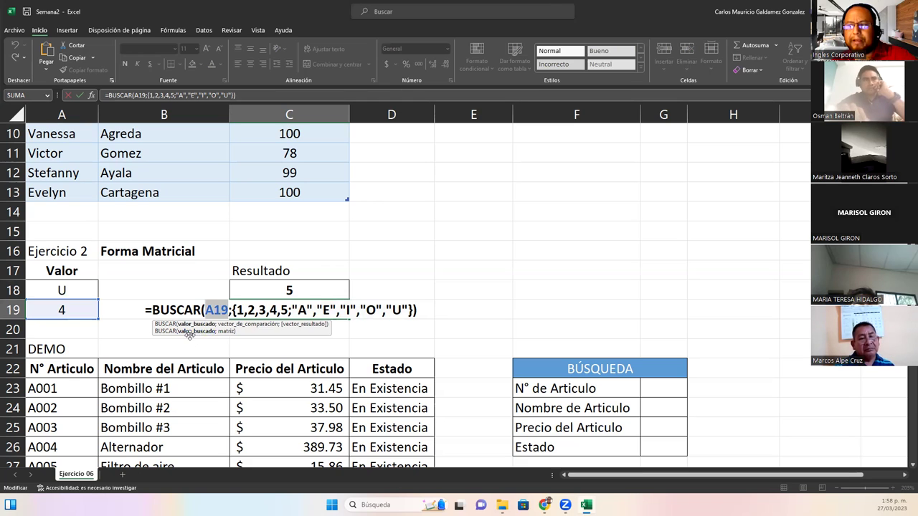
left_click(225, 333)
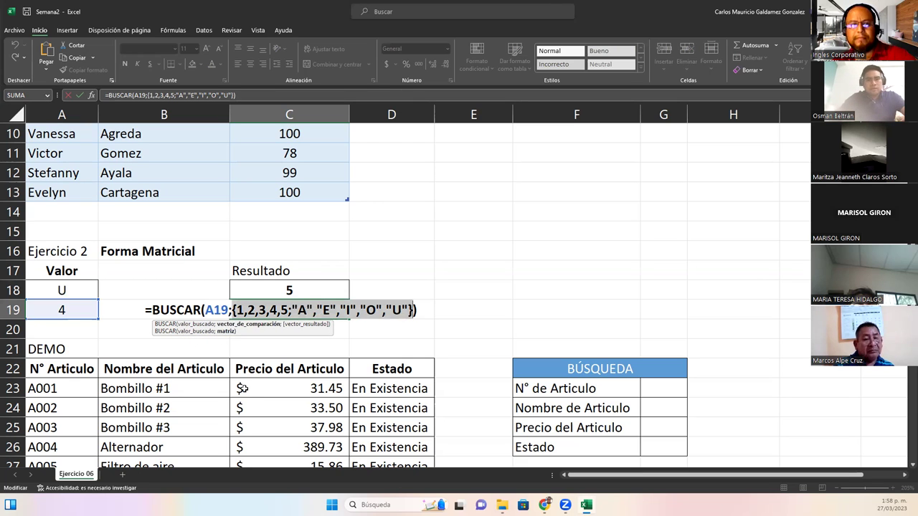
left_click(247, 310)
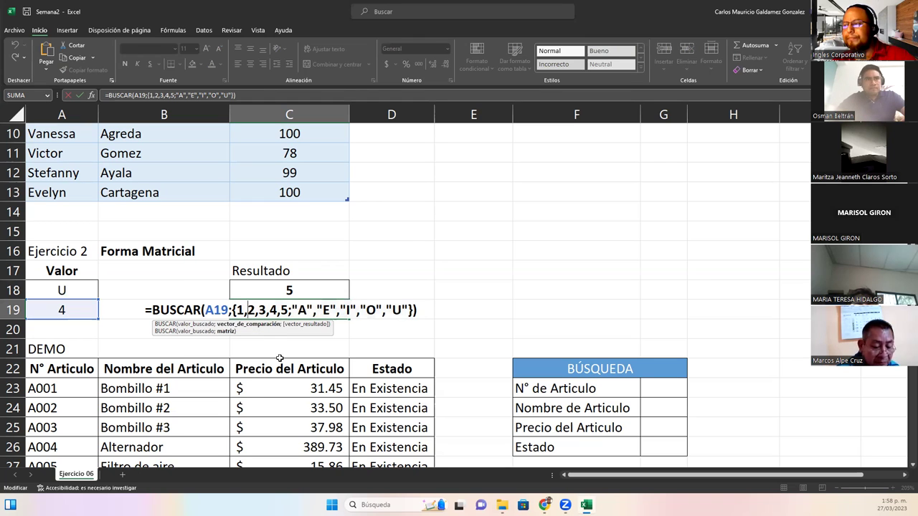
key("Return")
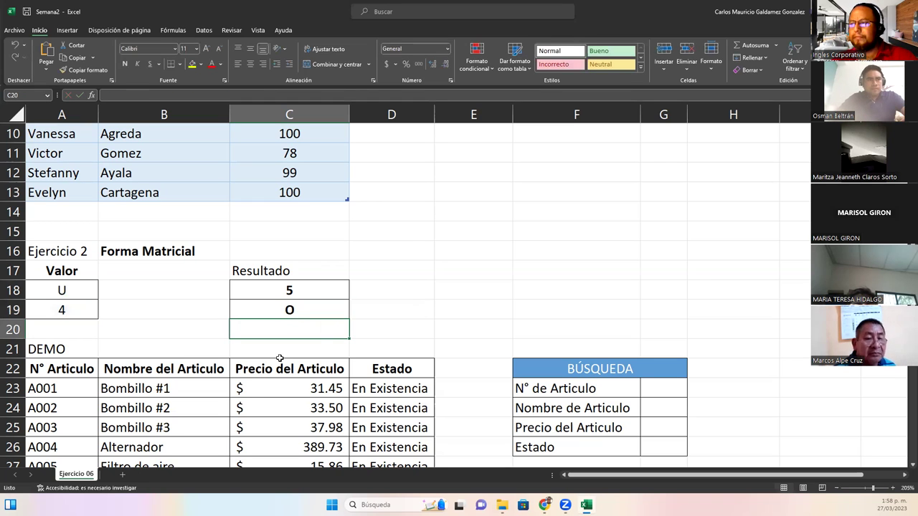
Review C19's formula and the A18 (U) and A19 (4) dropdown lists, then show the Datos ribbon
left_click(315, 313)
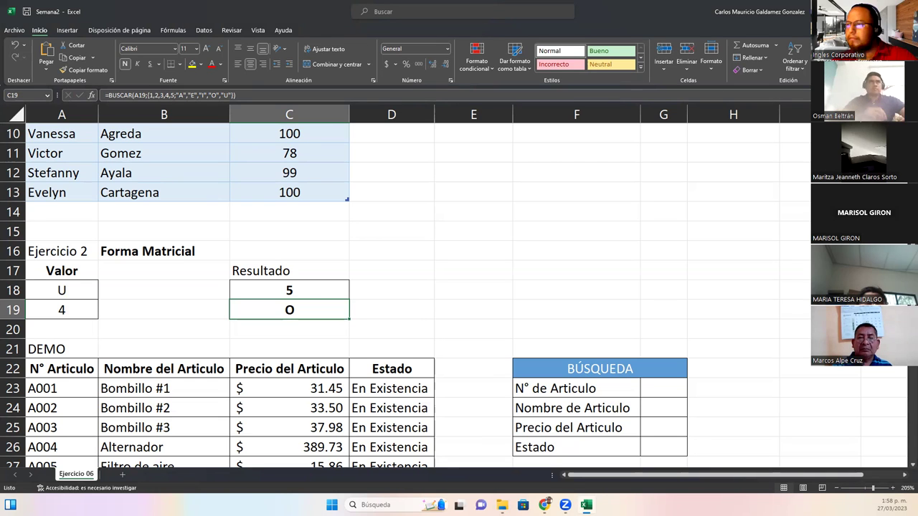
left_click(69, 314)
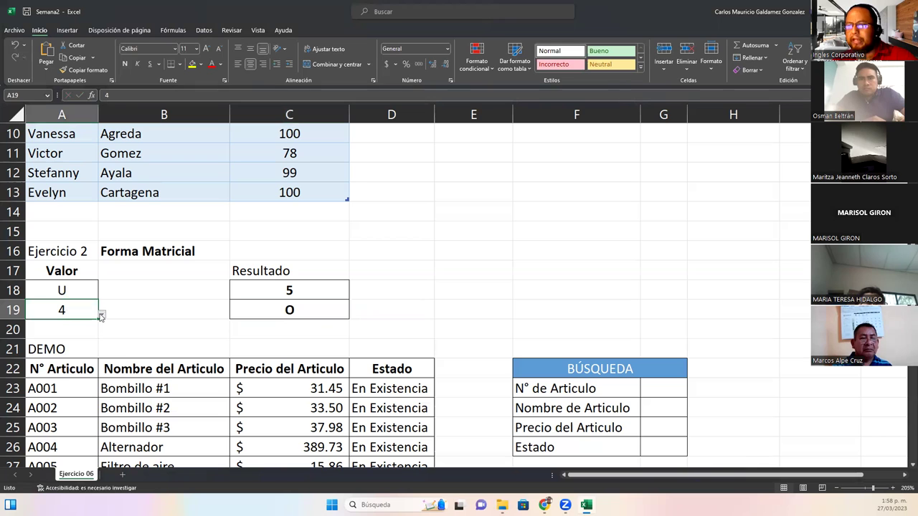
left_click(102, 314)
key("Escape")
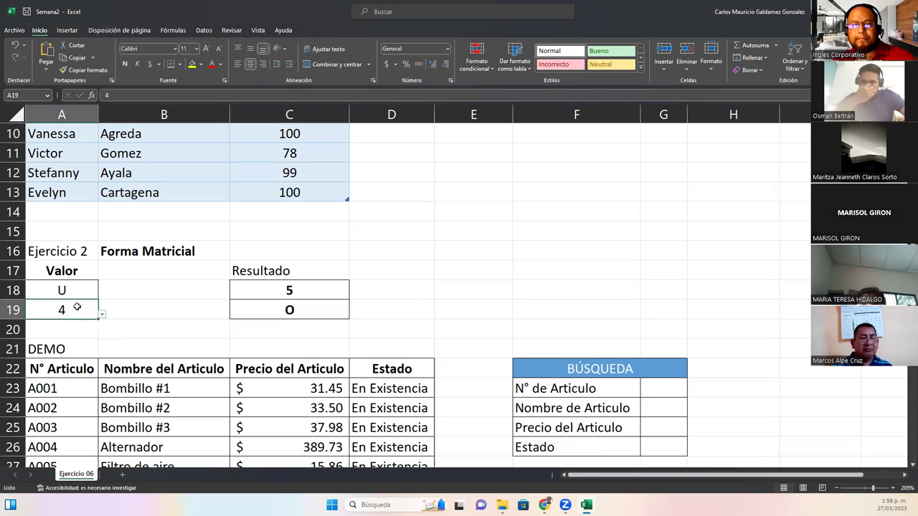
left_click(63, 290)
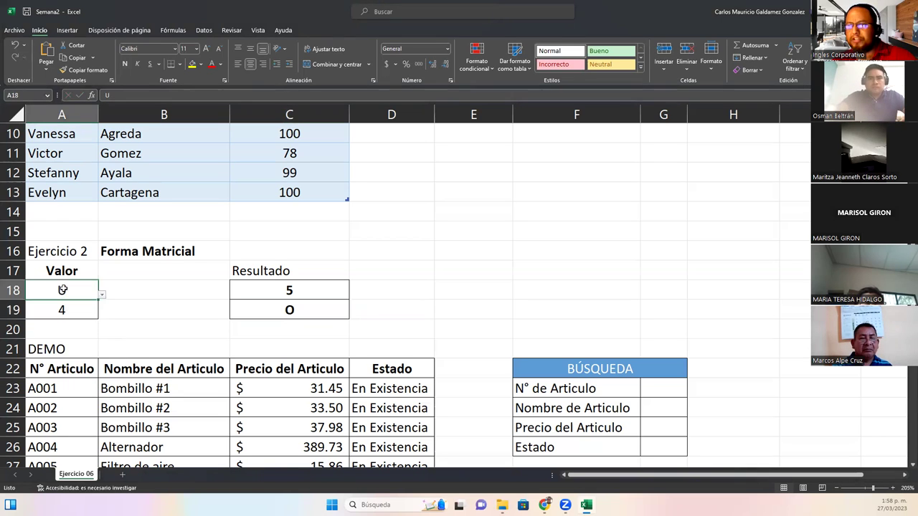
left_click(102, 294)
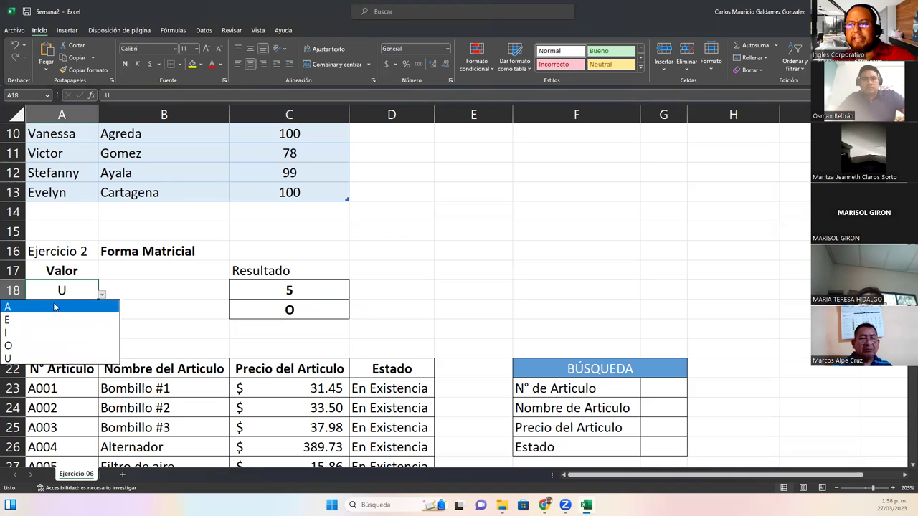
left_click(54, 287)
left_click(74, 318)
left_click(101, 316)
left_click(82, 310)
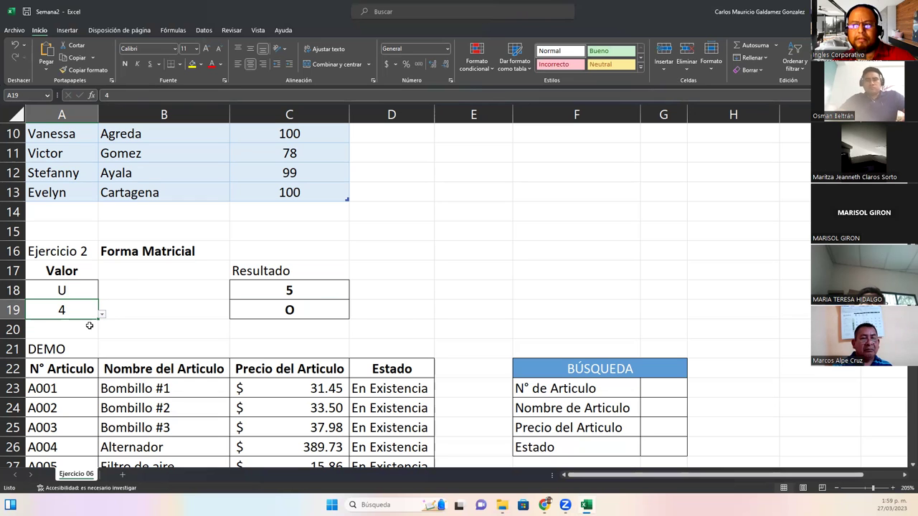
left_click(205, 30)
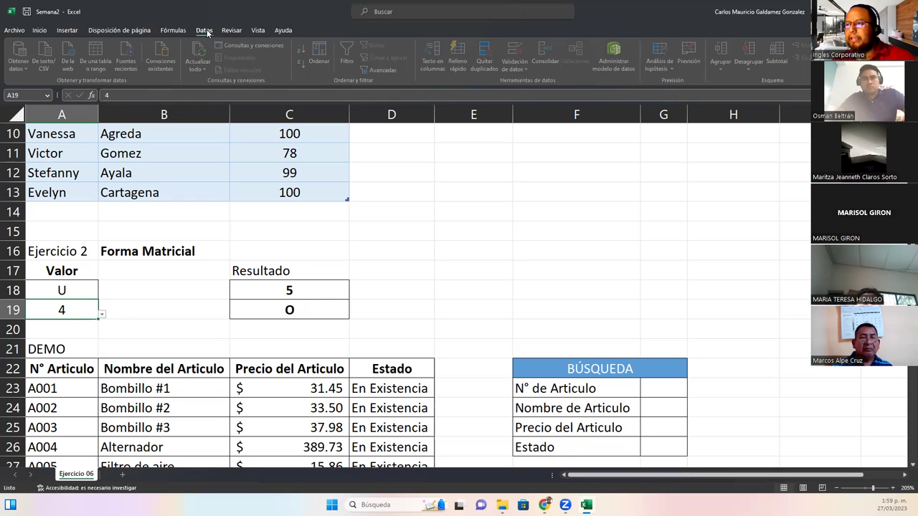
left_click(516, 54)
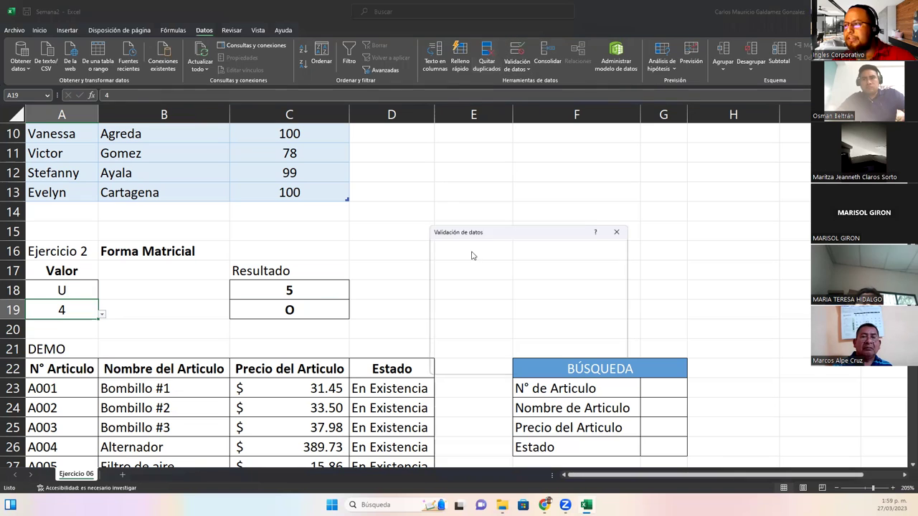
left_click(459, 306)
left_click(477, 316)
type("1;2;3;4;5")
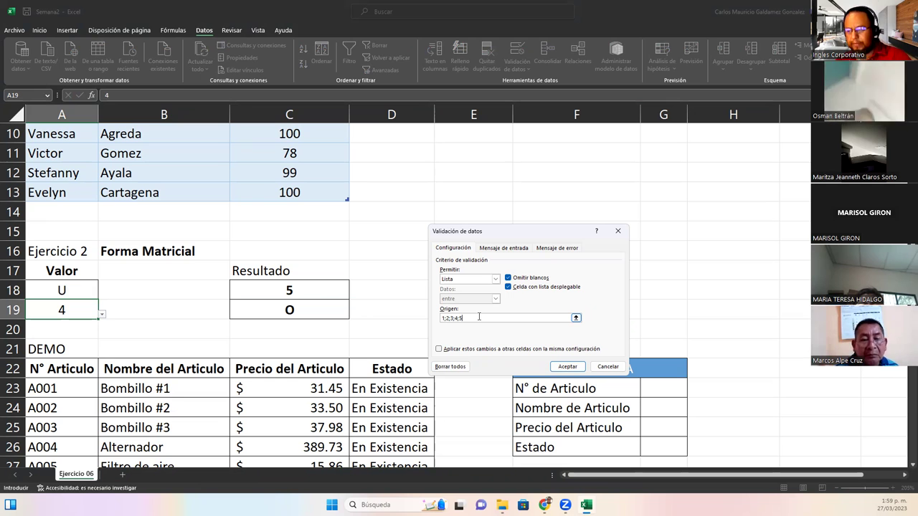
left_click(608, 366)
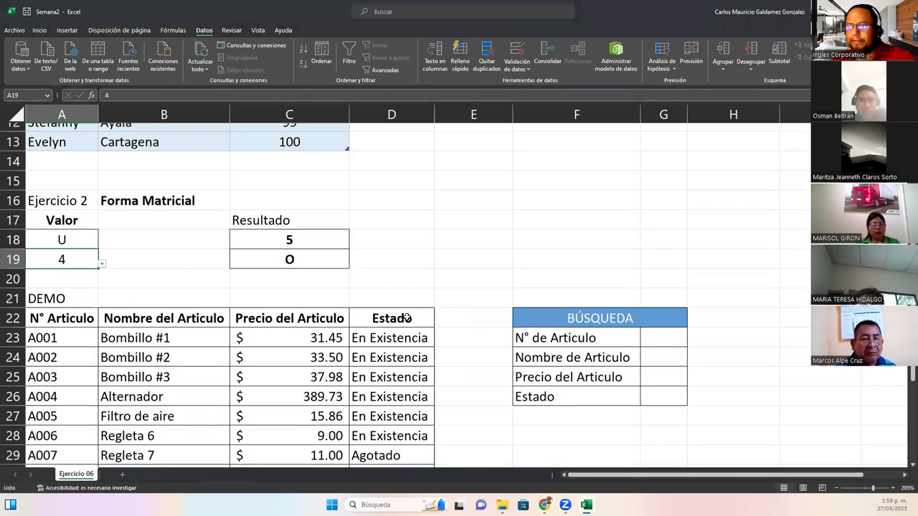
Scroll down and drag-fill A36:A37 to row 42, adding codes A016–A020
scroll(409, 316, "down", 2)
scroll(409, 321, "down", 2)
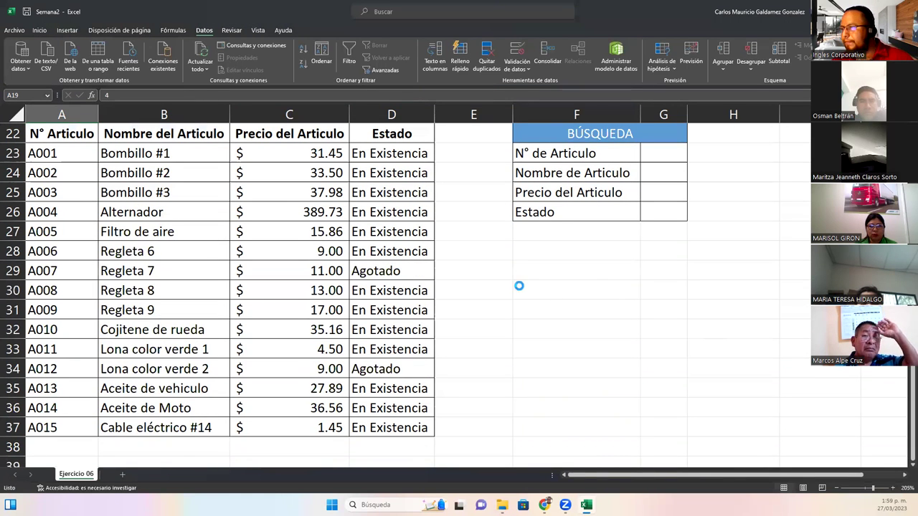
scroll(520, 285, "down", 3, "ctrl")
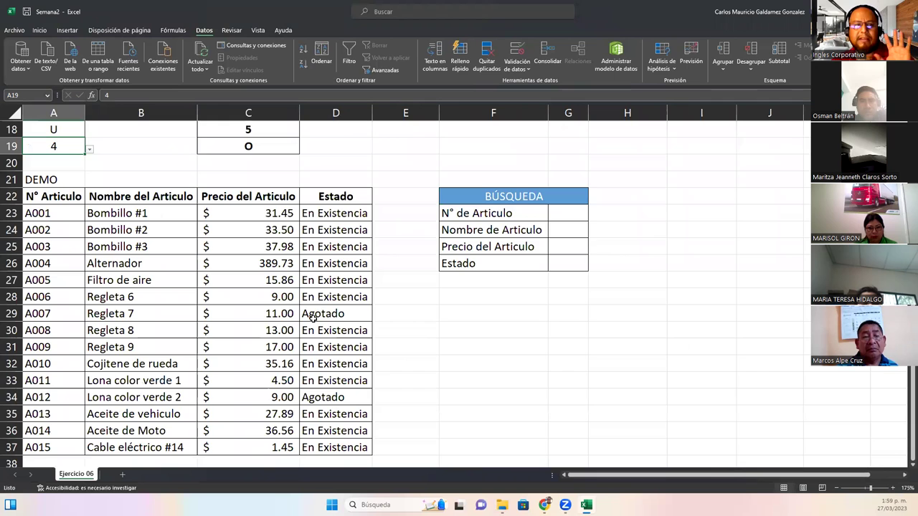
scroll(325, 311, "down", 1)
scroll(71, 341, "down", 1)
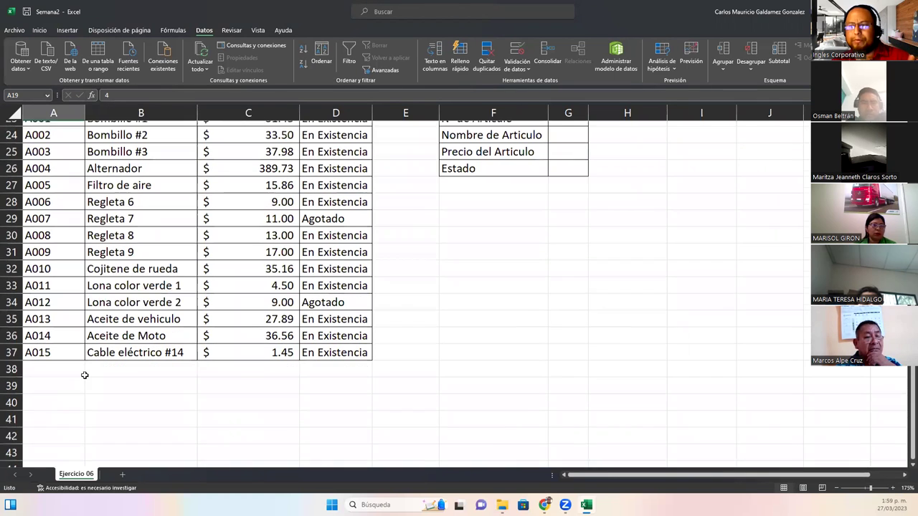
left_click_drag(72, 335, 81, 433)
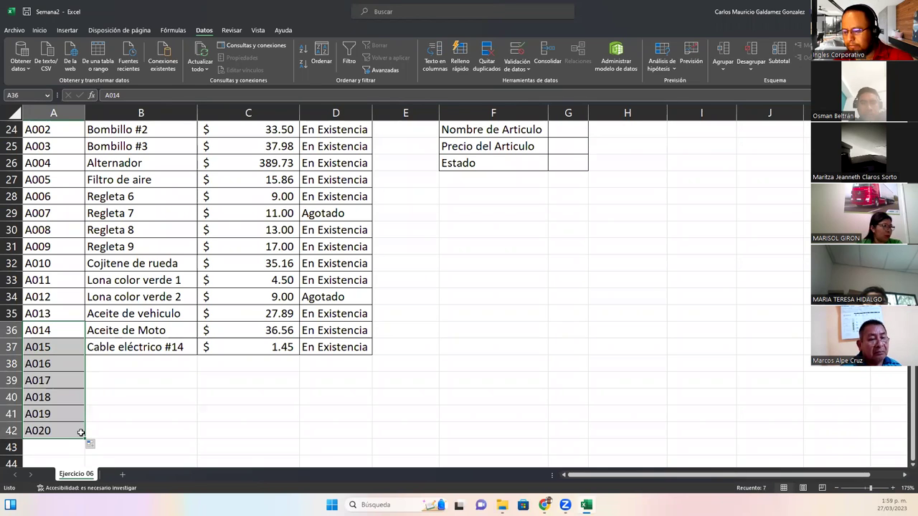
Fill row A016 with Tenaza #M3, $ 8.65 and En Existencia
left_click(91, 370)
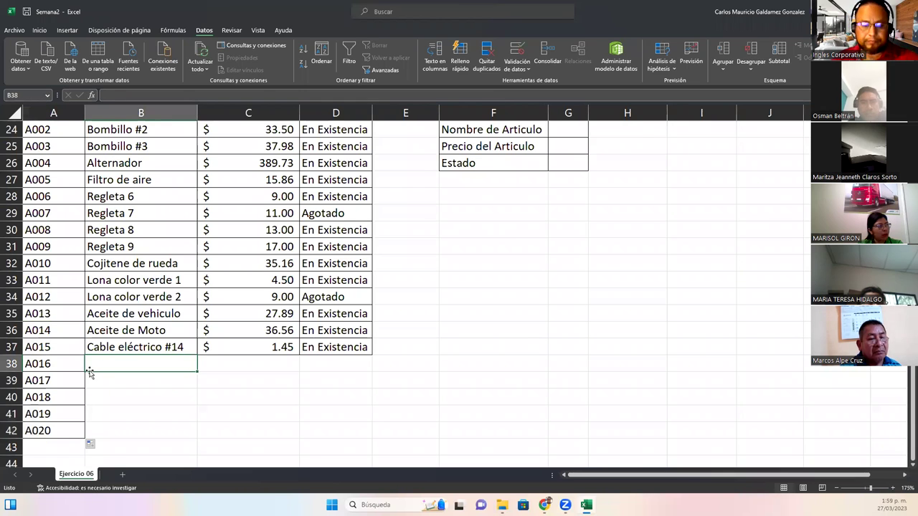
type("Tenaza")
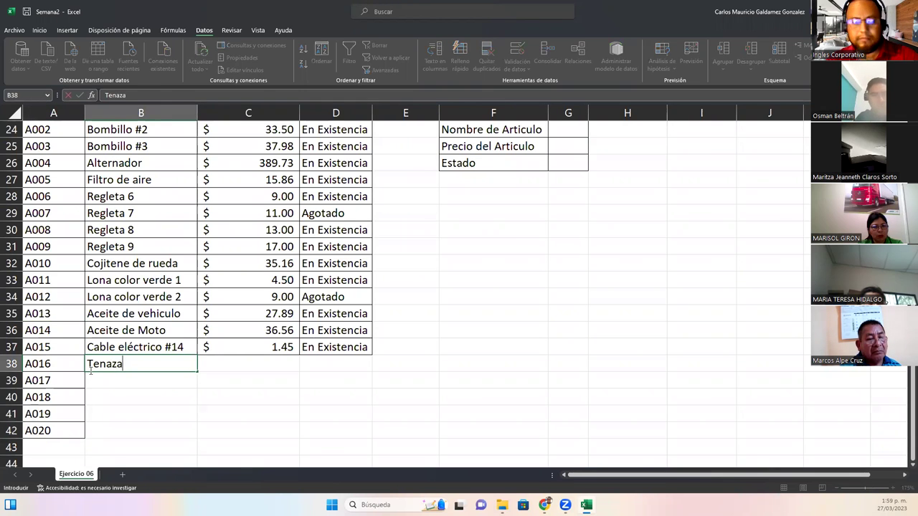
type(" #")
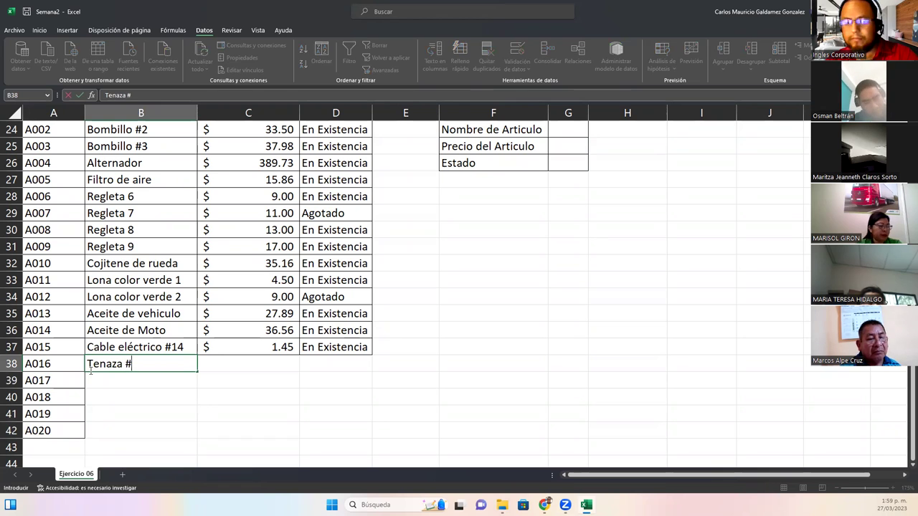
type("m2")
key("BackSpace")
key("BackSpace")
type("M3")
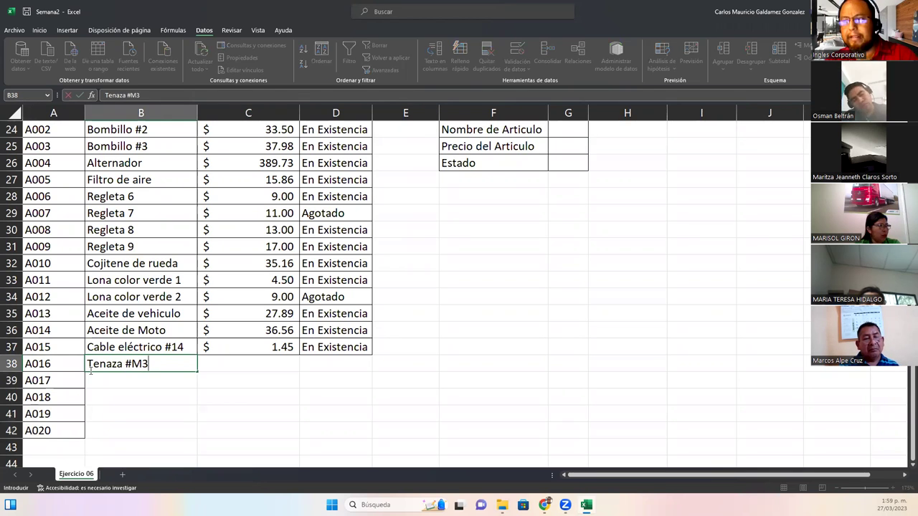
key("Tab")
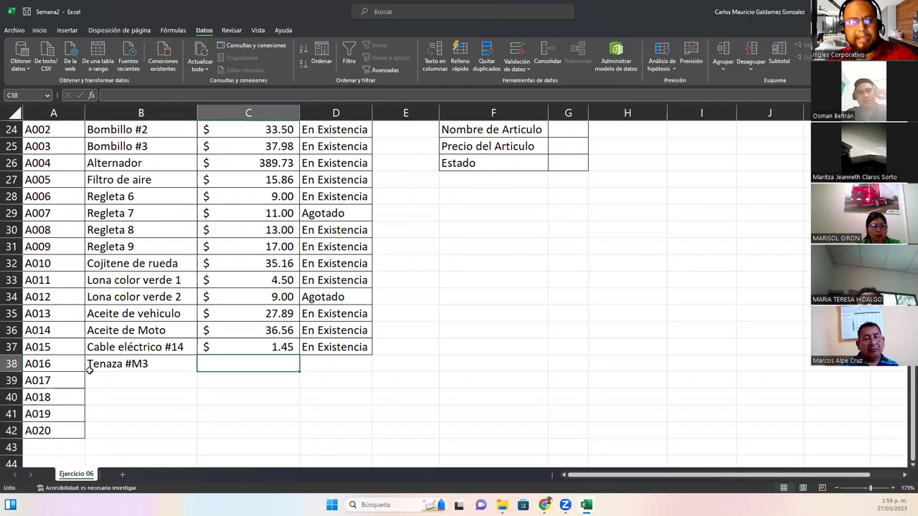
type("$ ")
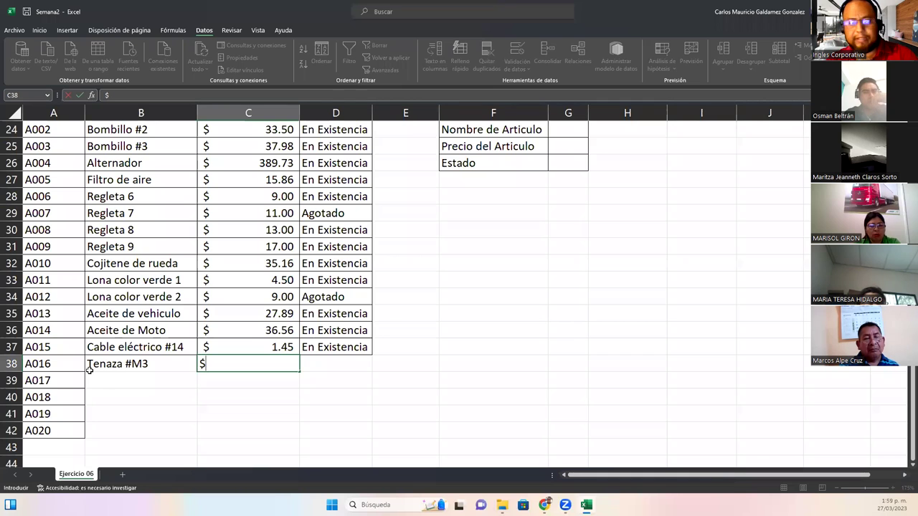
type("8.65")
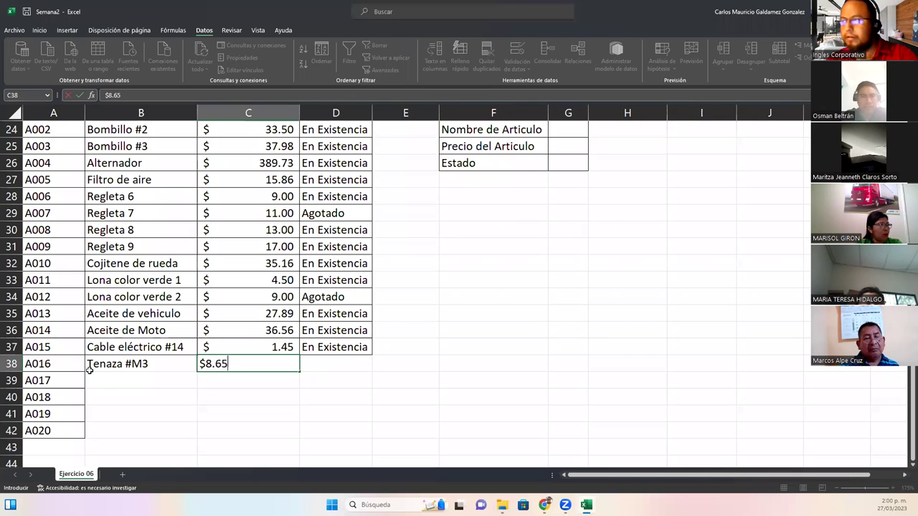
key("Tab")
type("E")
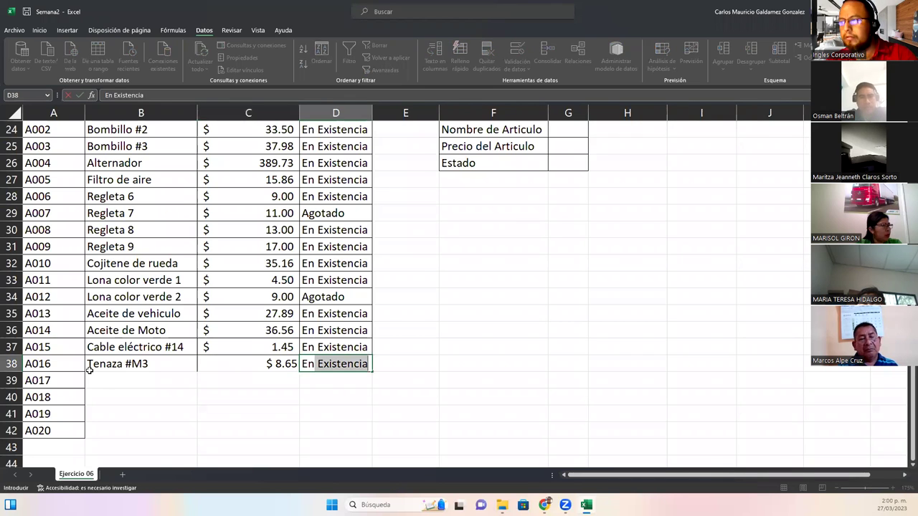
key("Return")
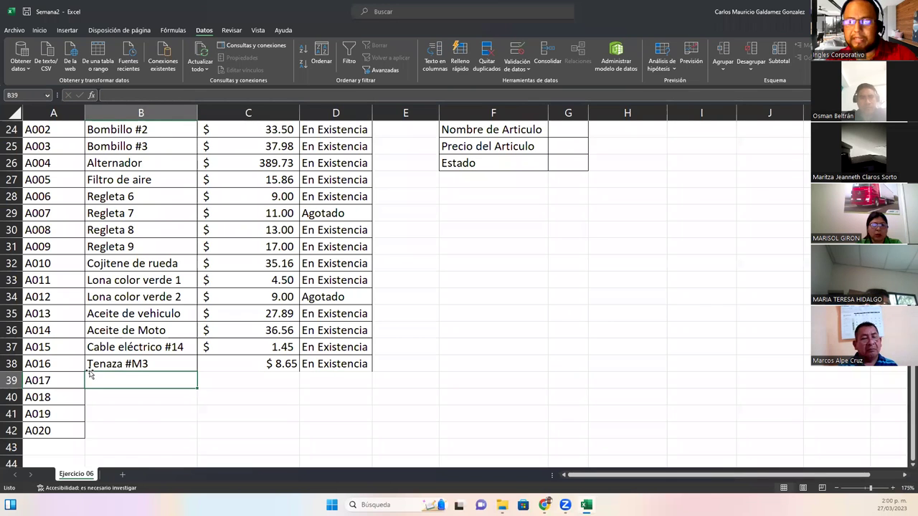
Fill row A017 with Regleta Ultra M 6, $ 34 and En Existencia
type("Re")
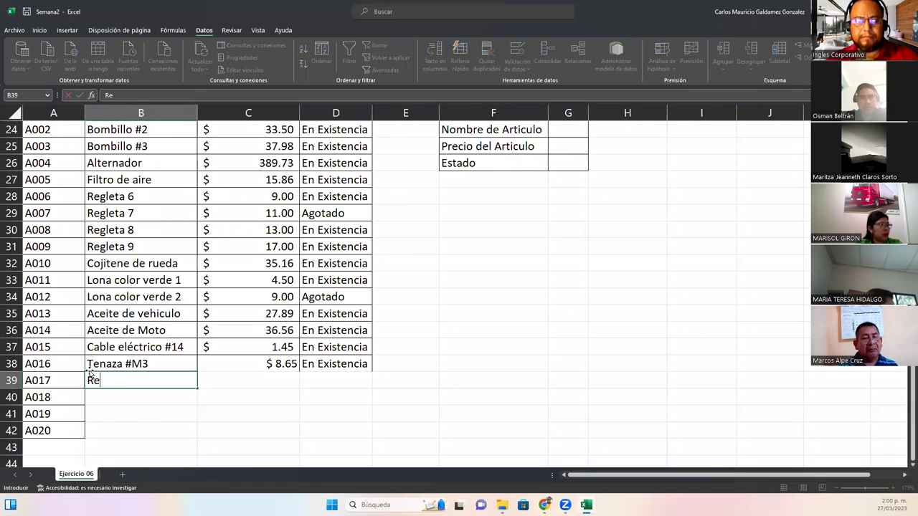
type("gleta Ultra M")
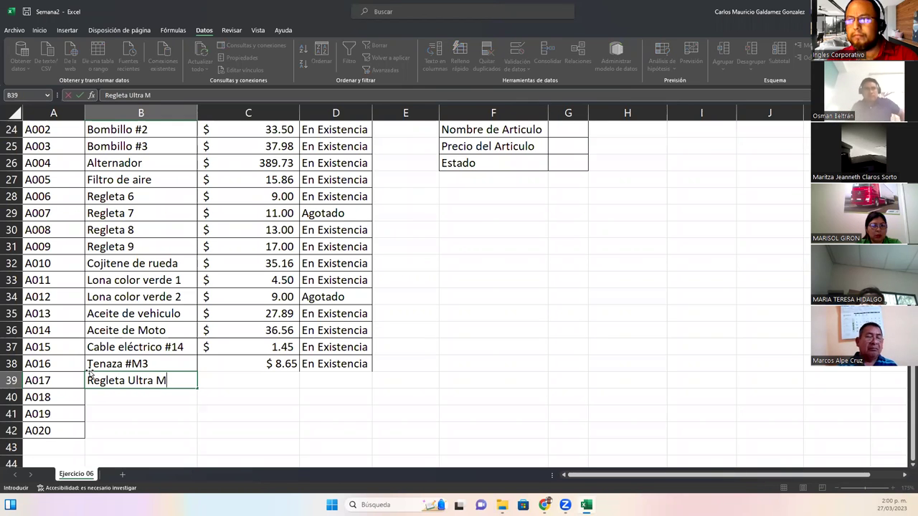
type(" 6")
key("Tab")
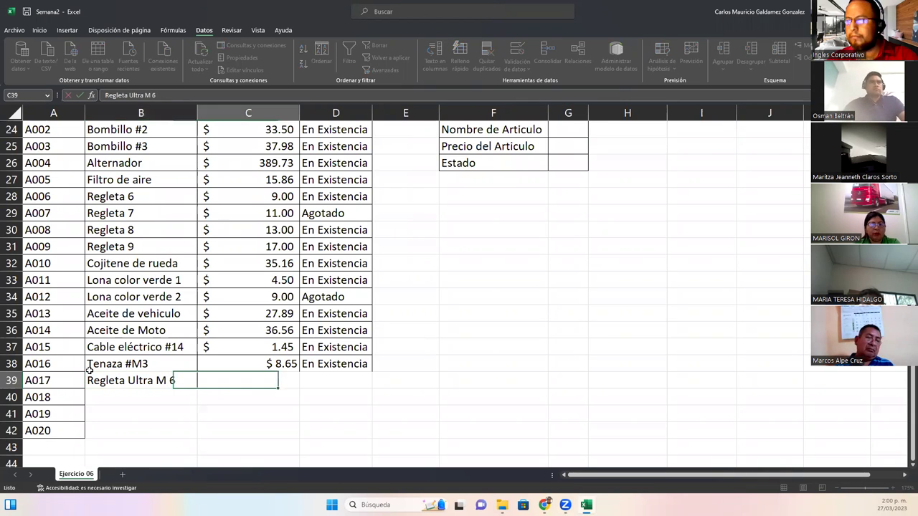
type("$34")
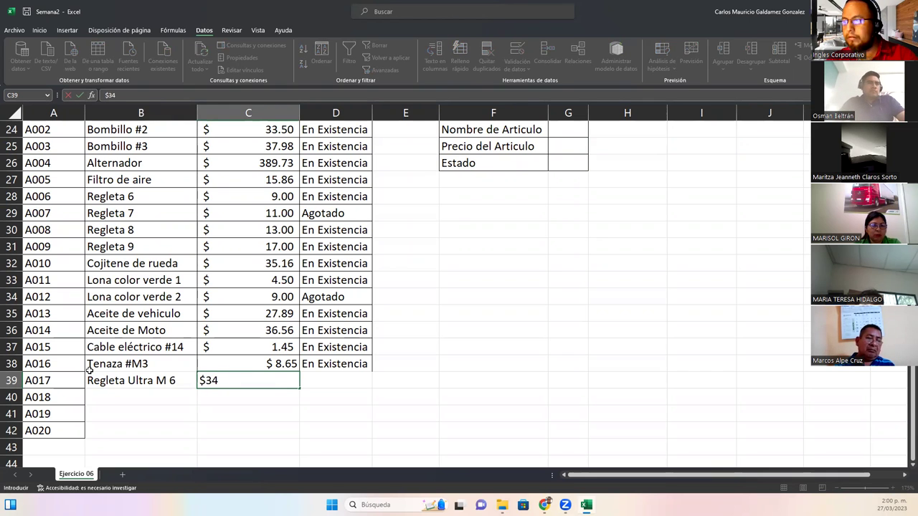
key("Tab")
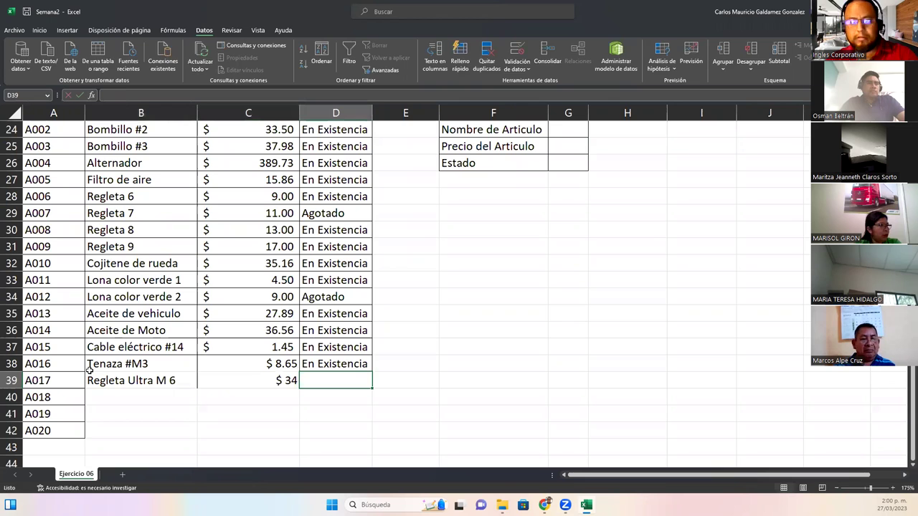
type("En")
key("Return")
Fill row A018 with Regulador de Voltaje 60W, 45 and En Existencia
type("Regulador de VOltaje ")
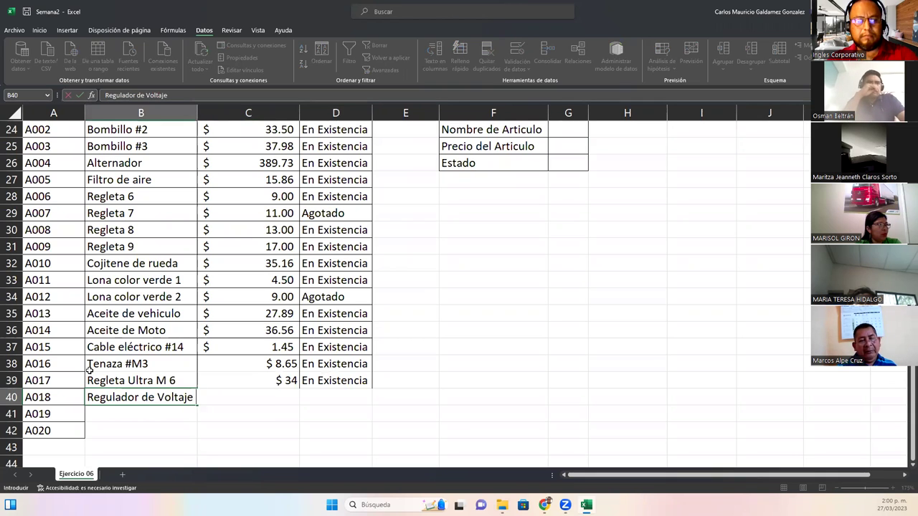
type("60W")
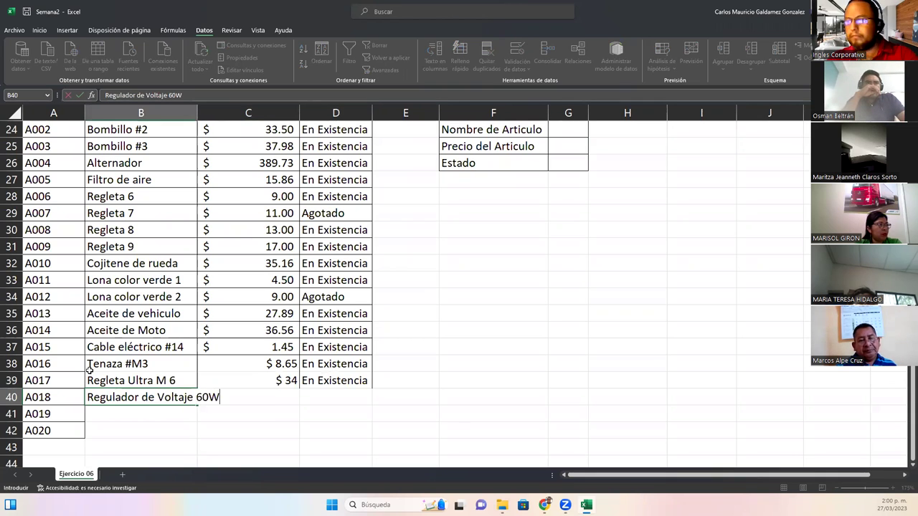
key("Tab")
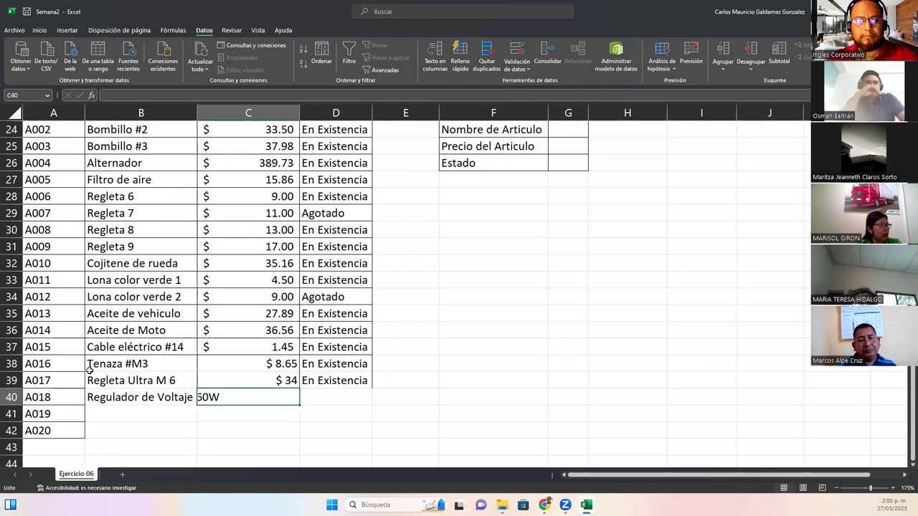
type("45")
key("Tab")
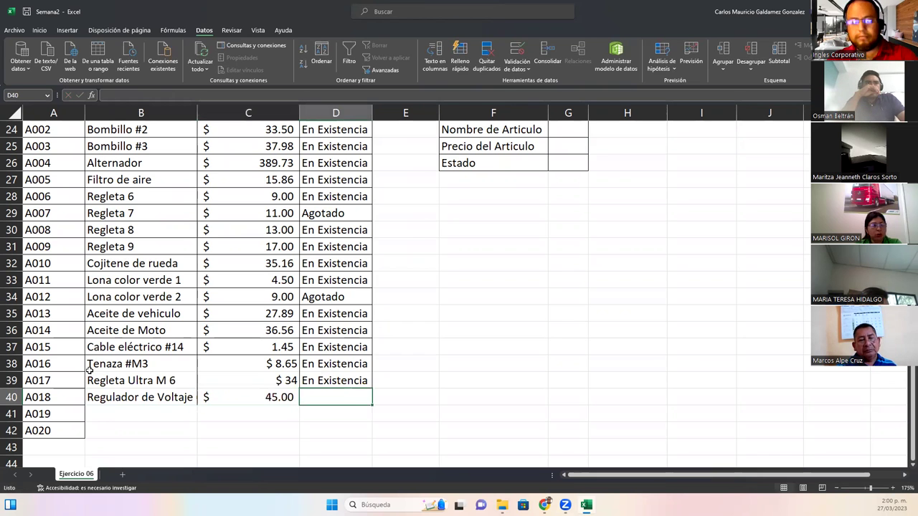
type("En Existencia")
key("Return")
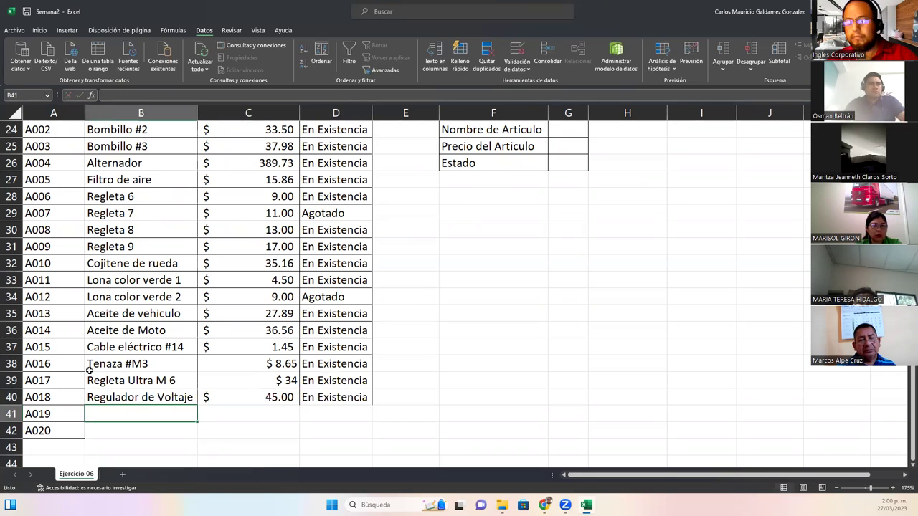
Fill row A019 with Cable UTP N5 Yd, 1.99 and En Existencia
type("Cab")
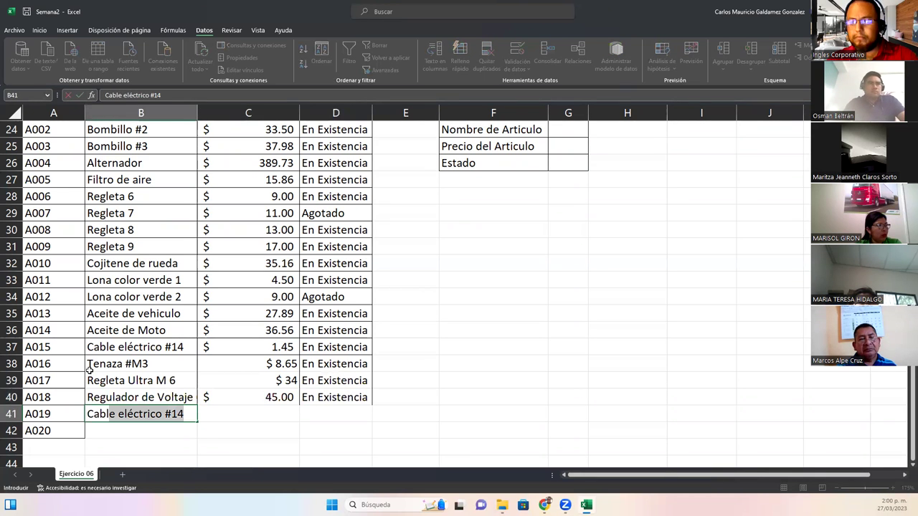
type("le UTP N")
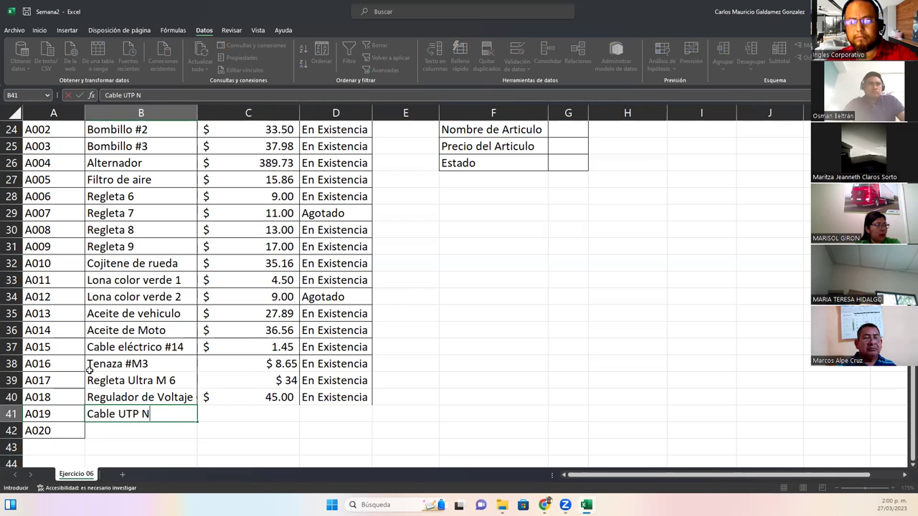
type("5")
key("Tab")
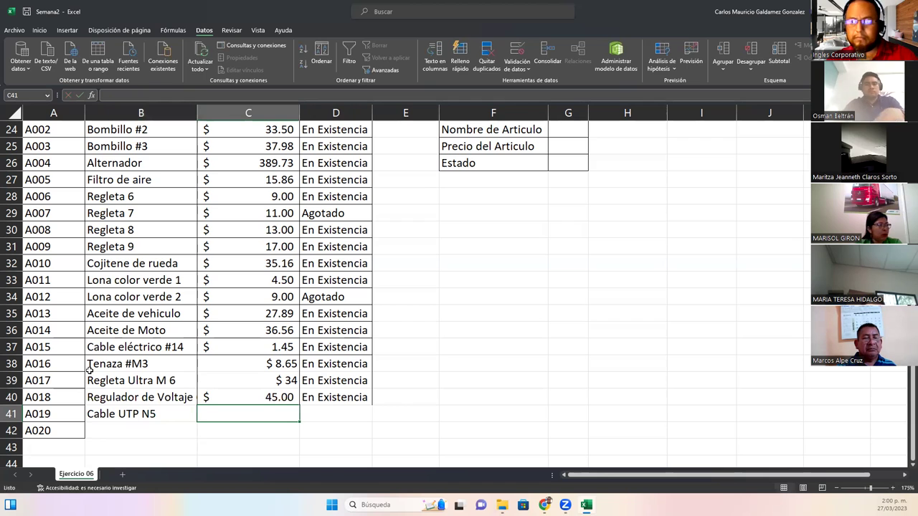
key("Left")
key("F2")
type("Ya")
type("d")
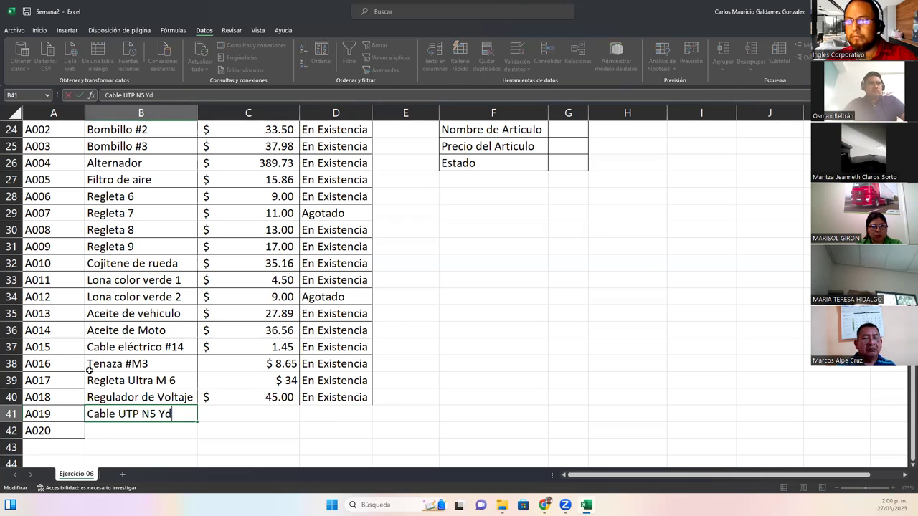
key("Tab")
type("1.")
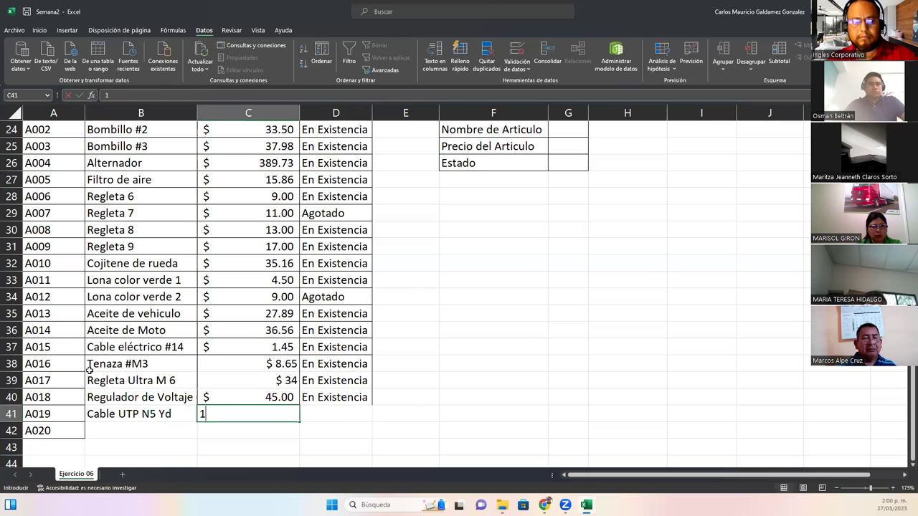
key("Tab")
type("En Existencia")
key("Return")
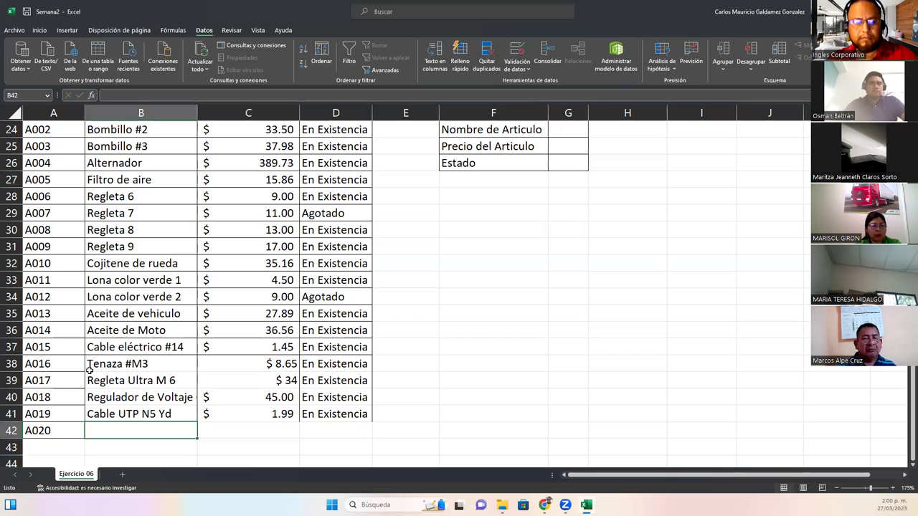
Fill row A020 with Conector Rj-45 und, $ 0.45 and En Existencia
type("Conector ")
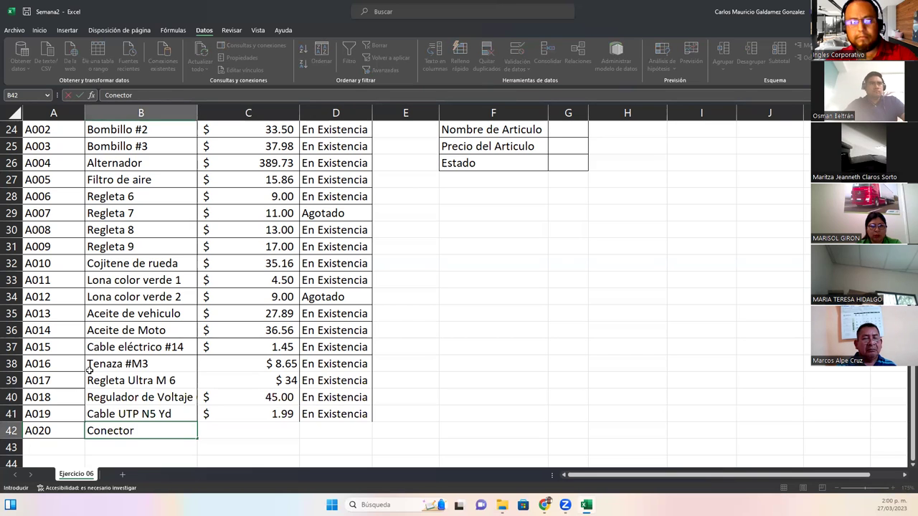
type("Rj4")
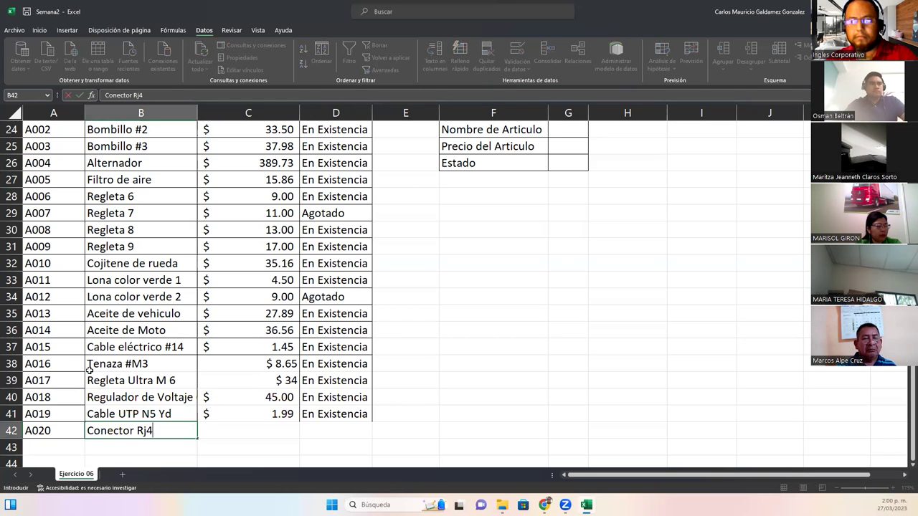
type("4")
key("BackSpace")
type("-45 u")
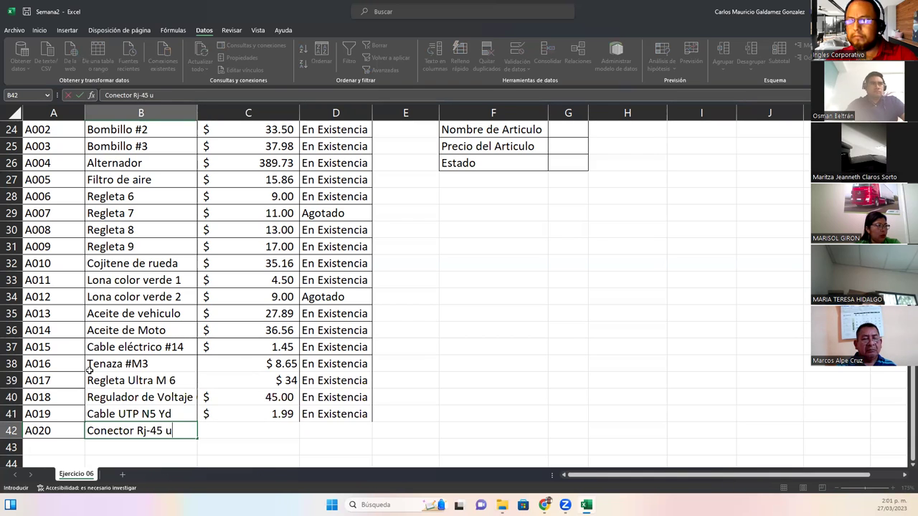
type("d")
key("BackSpace")
type("nd")
key("Tab")
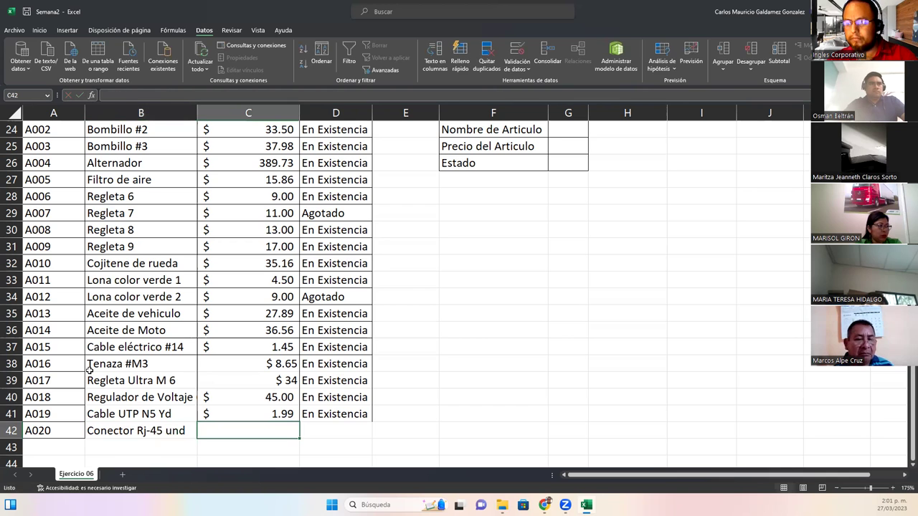
type("$ 0.45")
key("Tab")
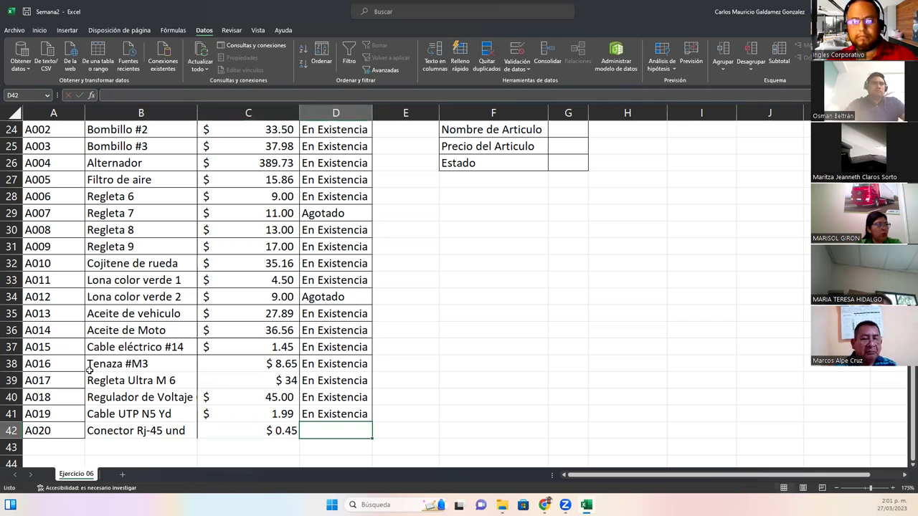
type("E")
key("Return")
Apply Todos los bordes to A38:D42
left_click_drag(54, 365, 337, 430)
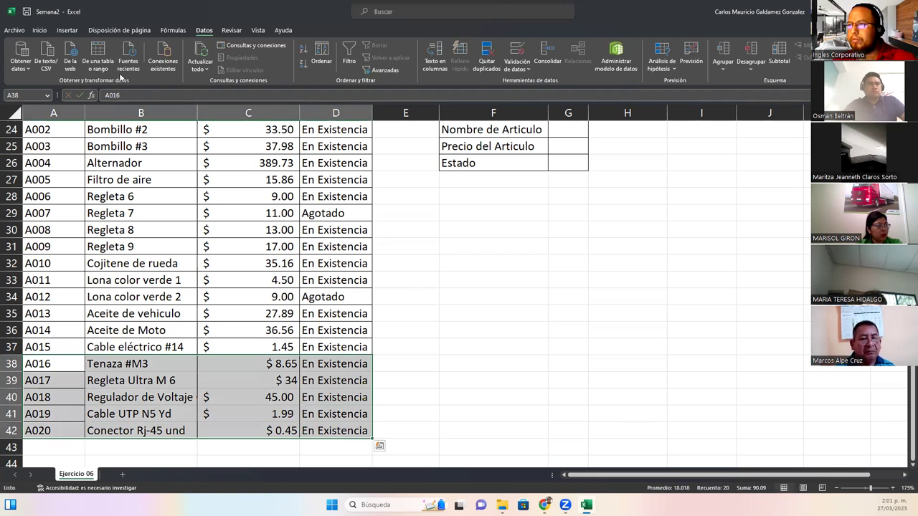
left_click(39, 30)
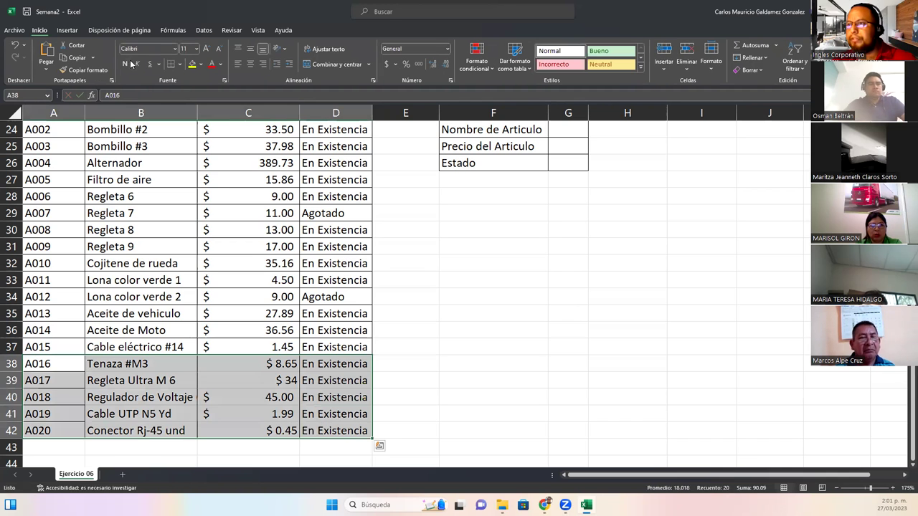
left_click(188, 66)
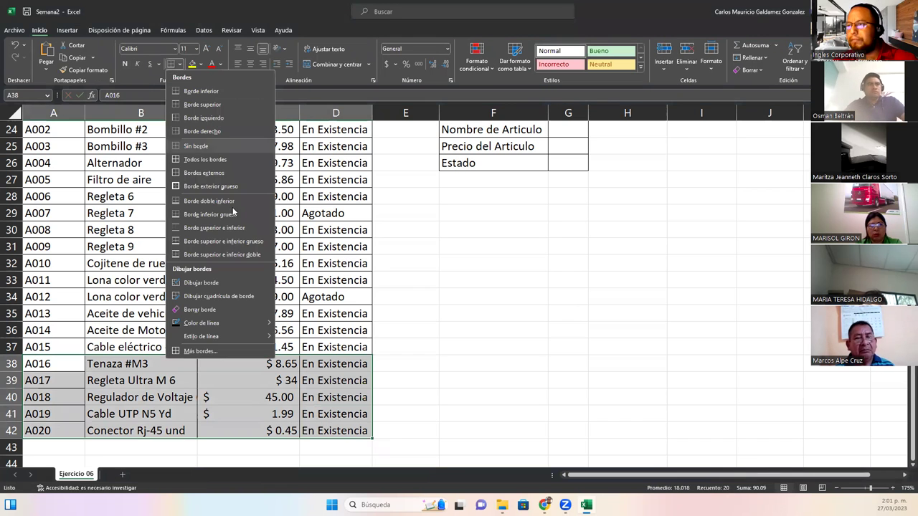
left_click(200, 168)
left_click(294, 297)
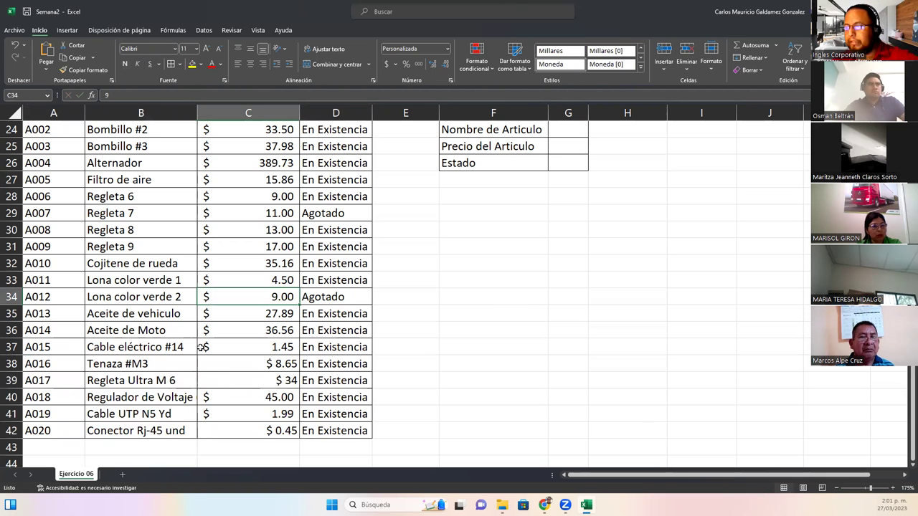
Format the prices in C38:C42 as Contabilidad
left_click_drag(237, 369, 240, 431)
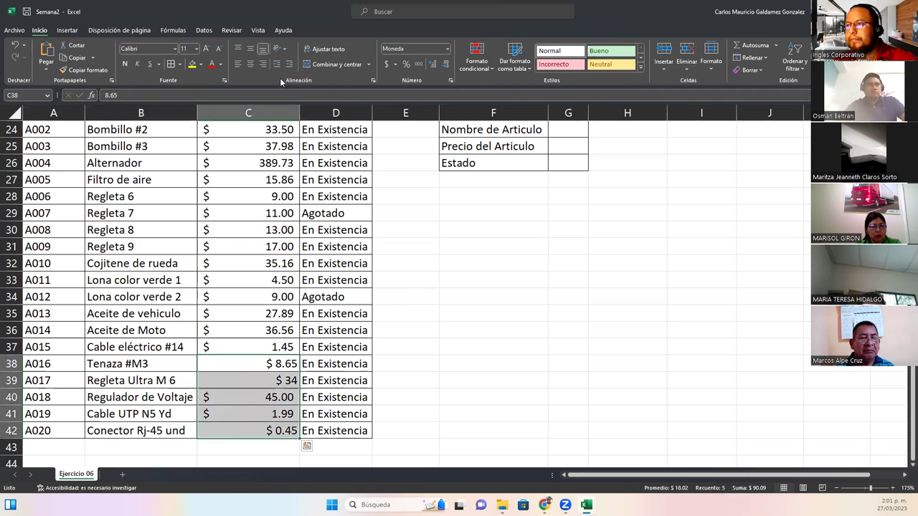
left_click(445, 50)
left_click(430, 136)
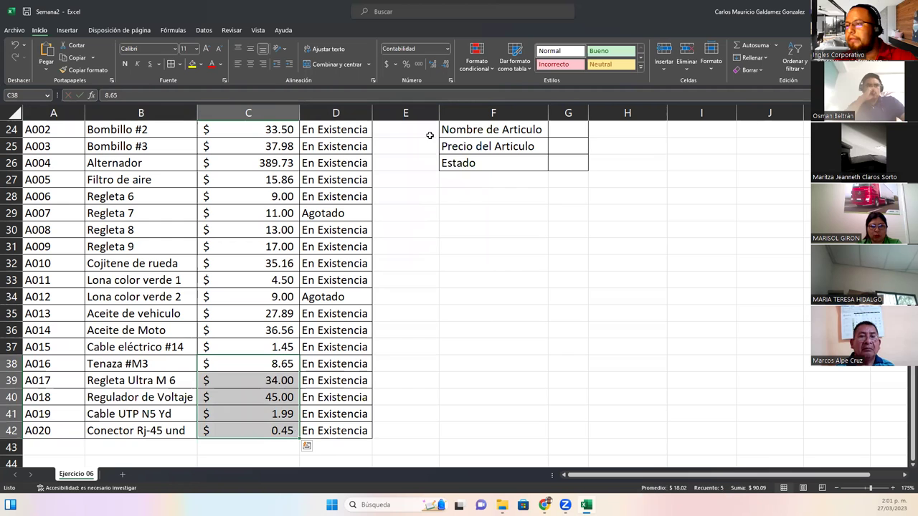
left_click(281, 396)
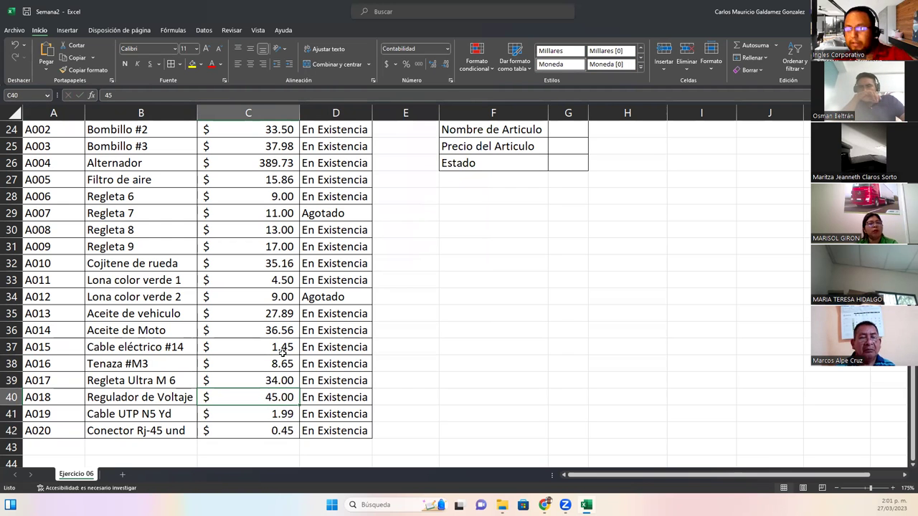
Test the G23 article-number dropdown and inspect the result cells G24–G26
scroll(258, 349, "down", 1, "ctrl")
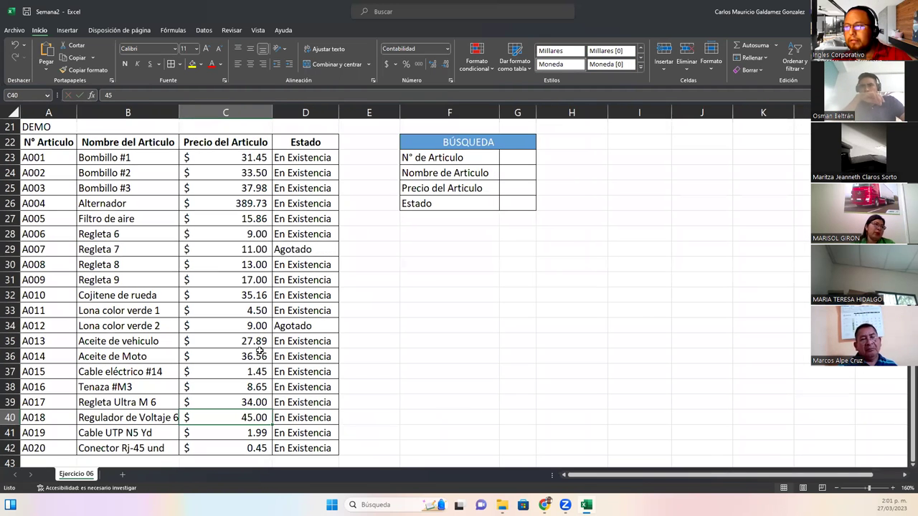
left_click(517, 158)
left_click(523, 185)
left_click(521, 158)
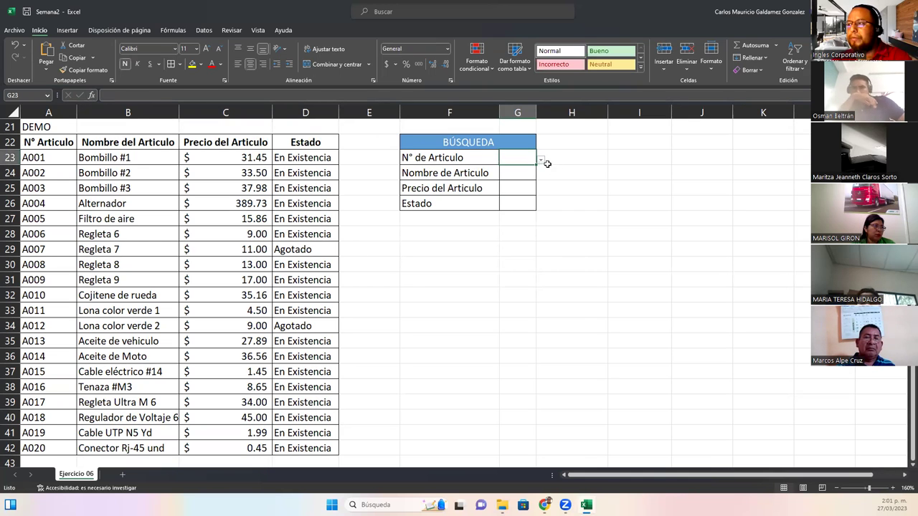
left_click(540, 159)
left_click_drag(540, 198, 539, 221)
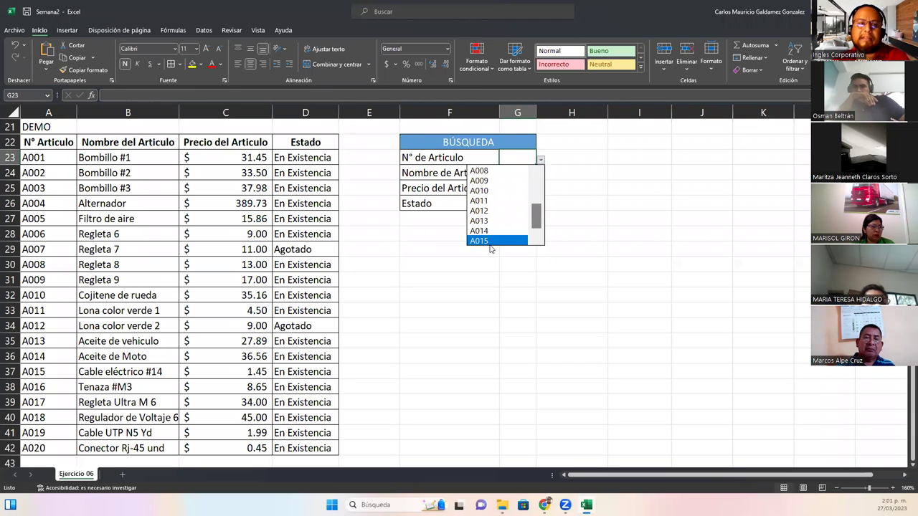
key("Escape")
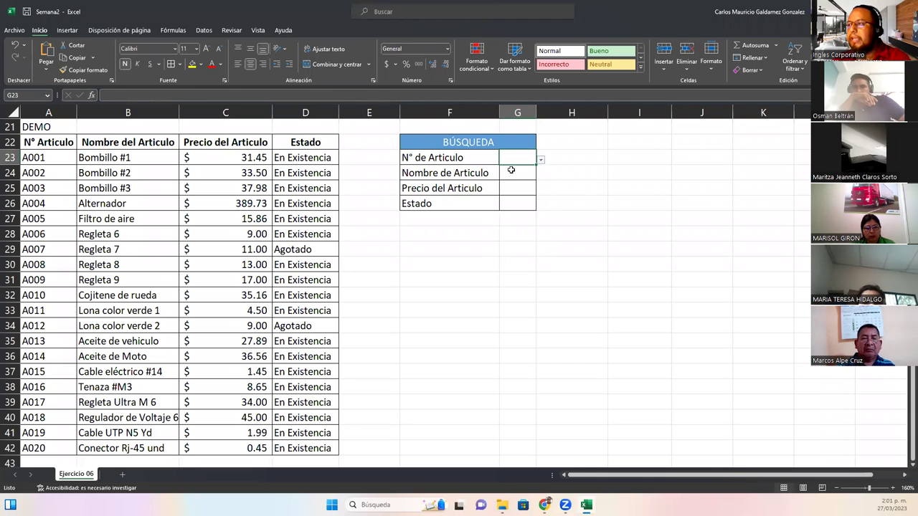
left_click(518, 191)
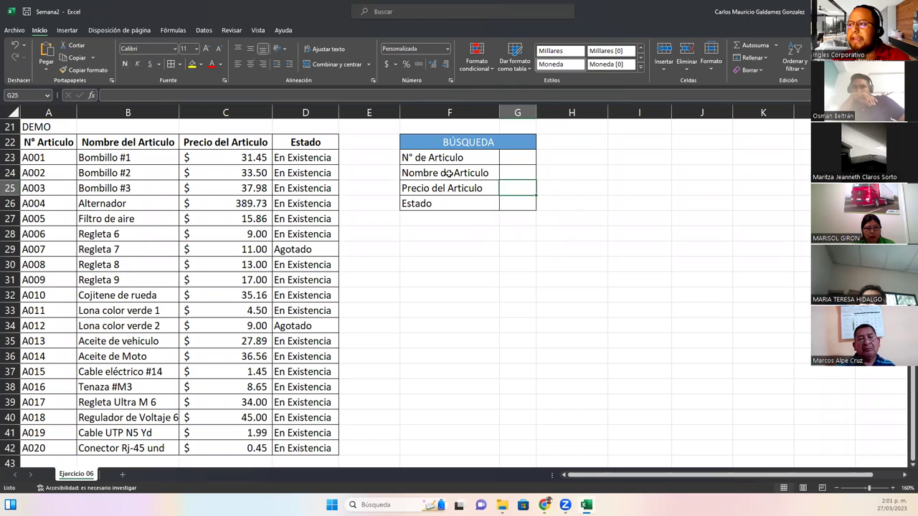
left_click(517, 174)
left_click(516, 187)
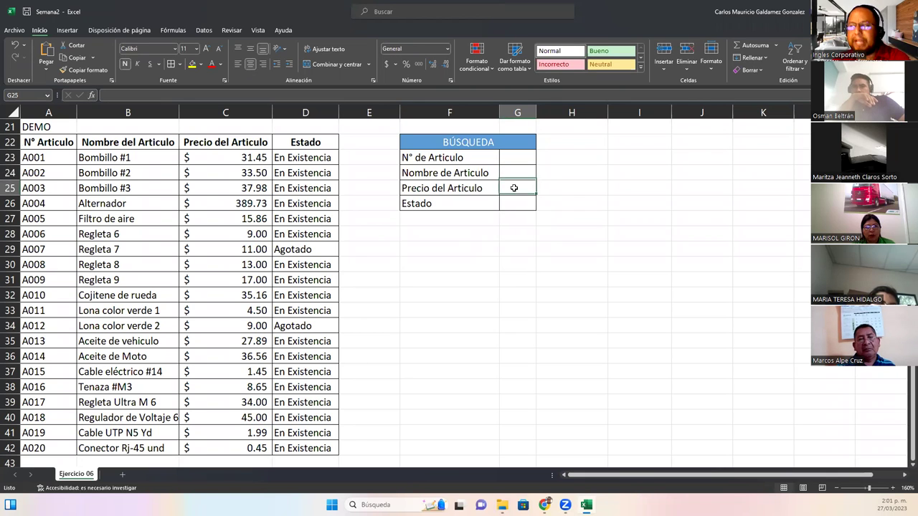
left_click(517, 203)
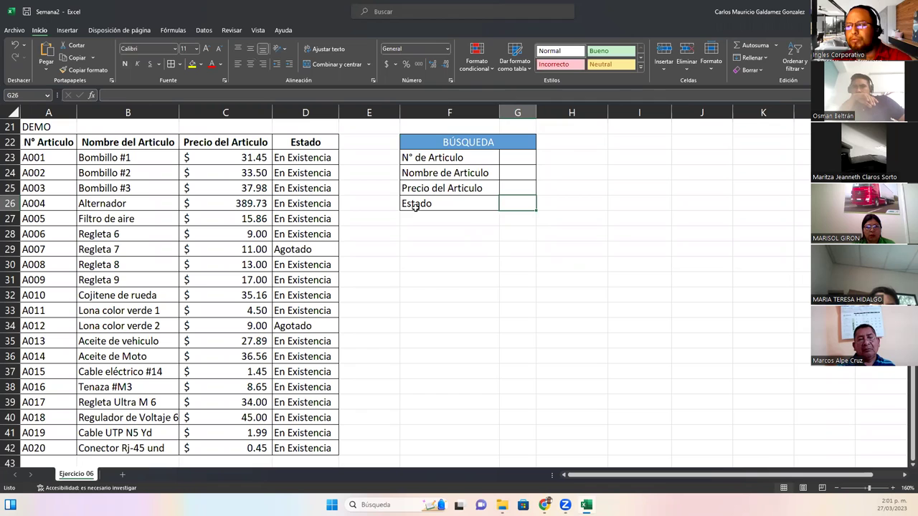
Replace the Estado label in F26 with Status, then return to the slideshow
left_click(415, 206)
type("Status")
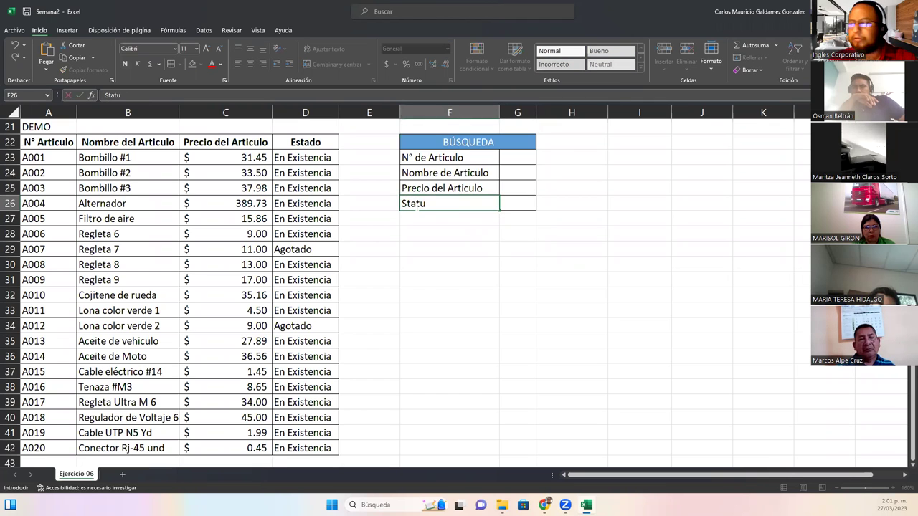
key("Return")
left_click(415, 205)
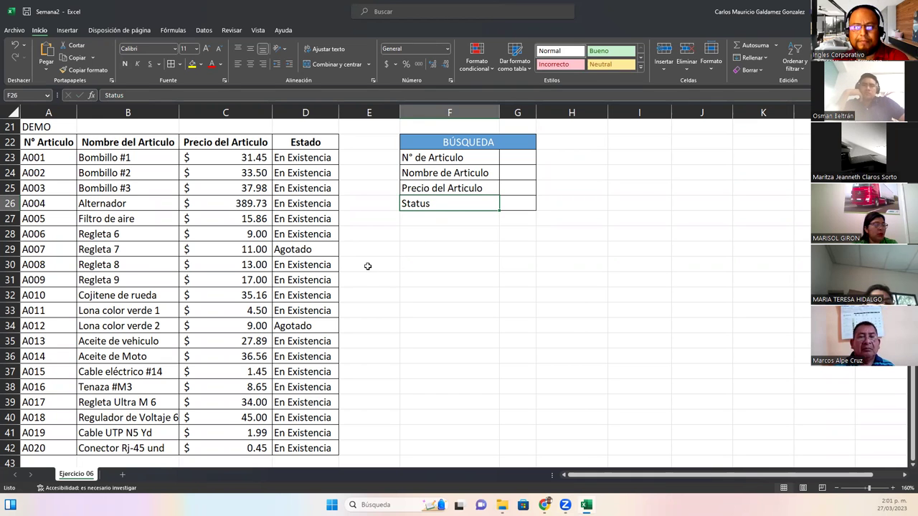
scroll(366, 266, "up", 5)
scroll(394, 287, "up", 2)
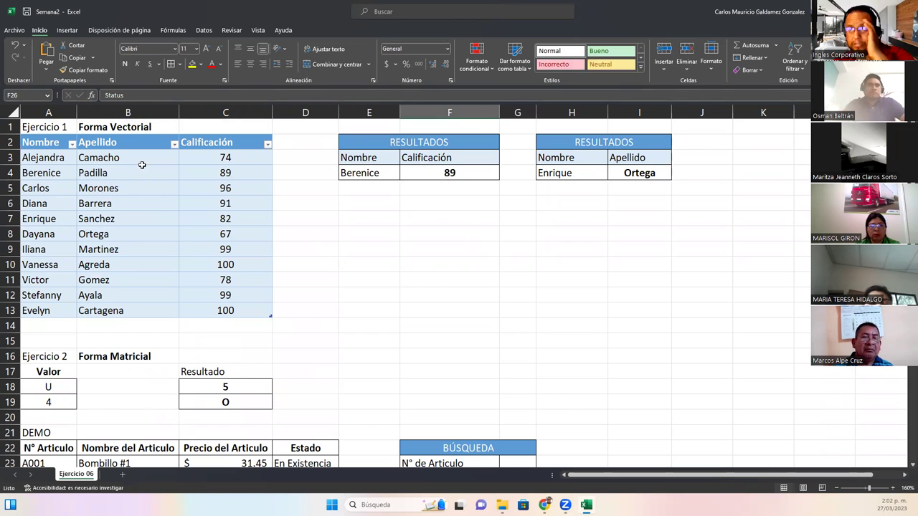
key("alt+Tab")
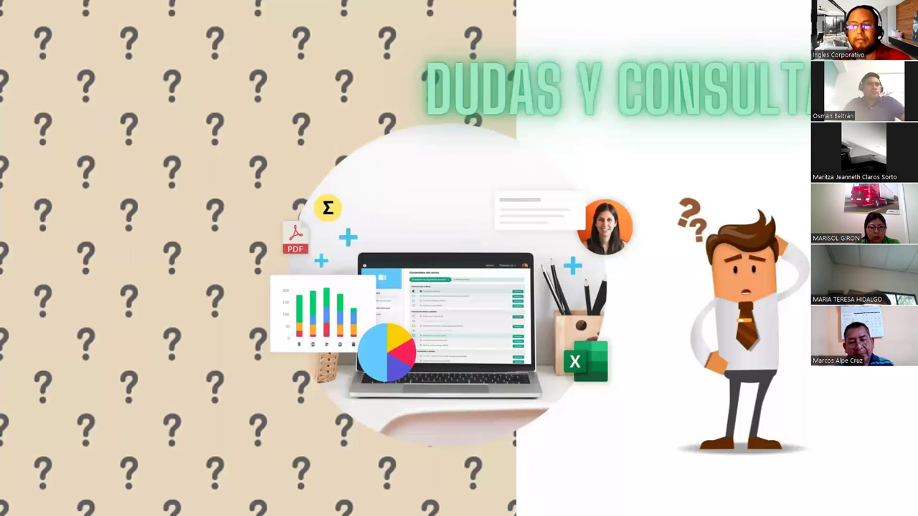
Advance the slideshow past the Dudas y consultas slide
left_click(666, 311)
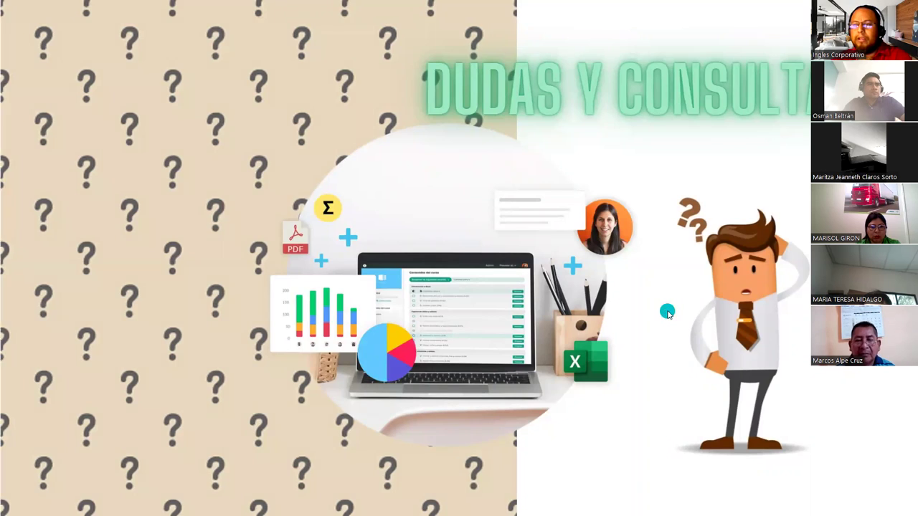